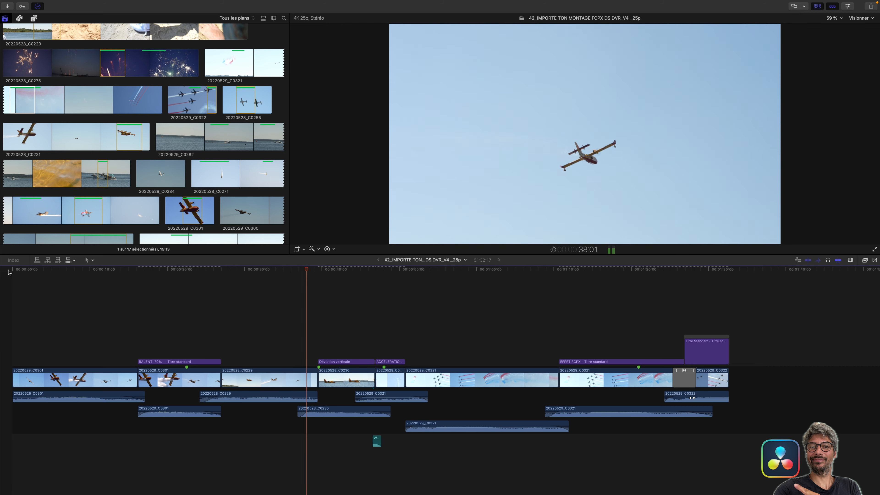
Step: Play and scrub through the edited timeline to review the slow motion, the vertical drift title, the accelerated shot, the effect and the standard title
left_click(54, 270)
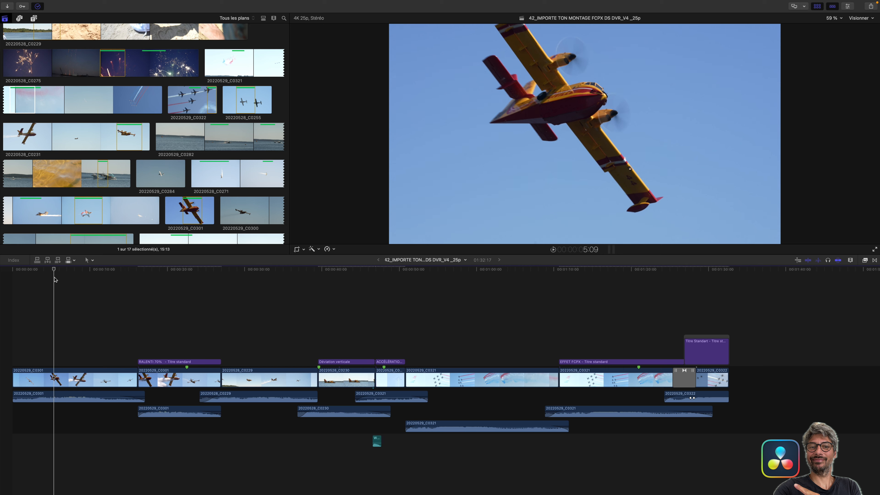
key("space")
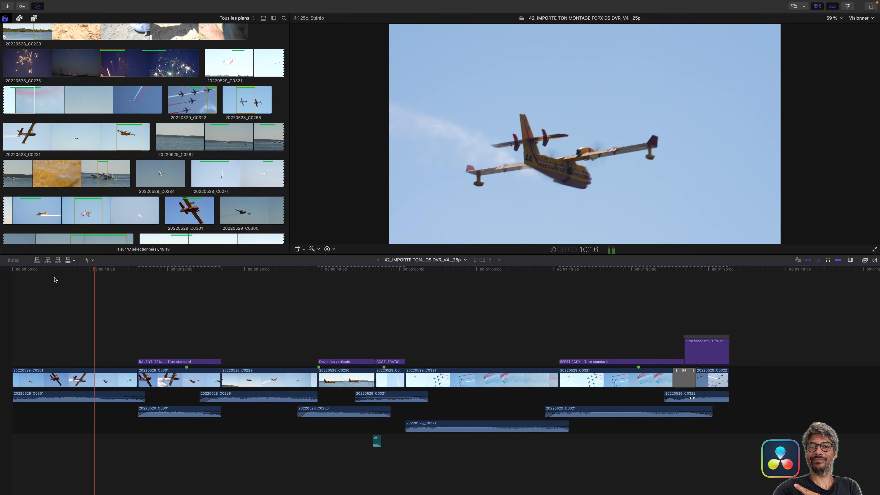
key("space")
left_click_drag(100, 271, 138, 281)
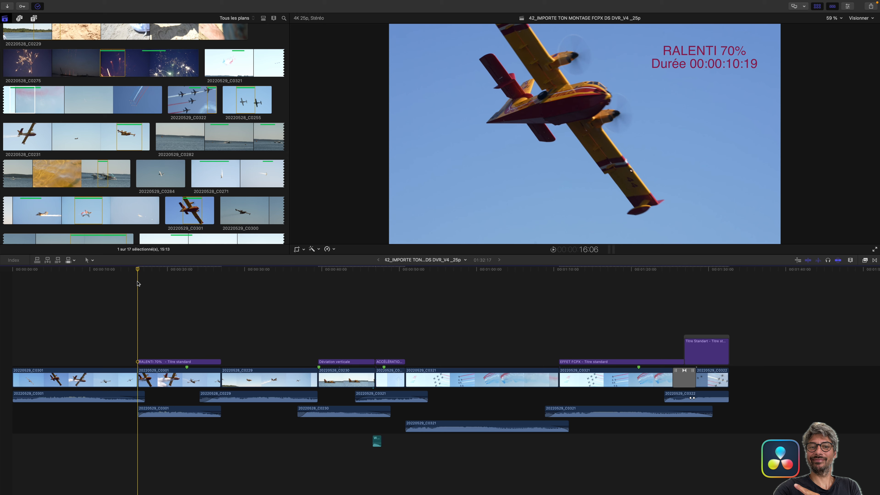
key("space")
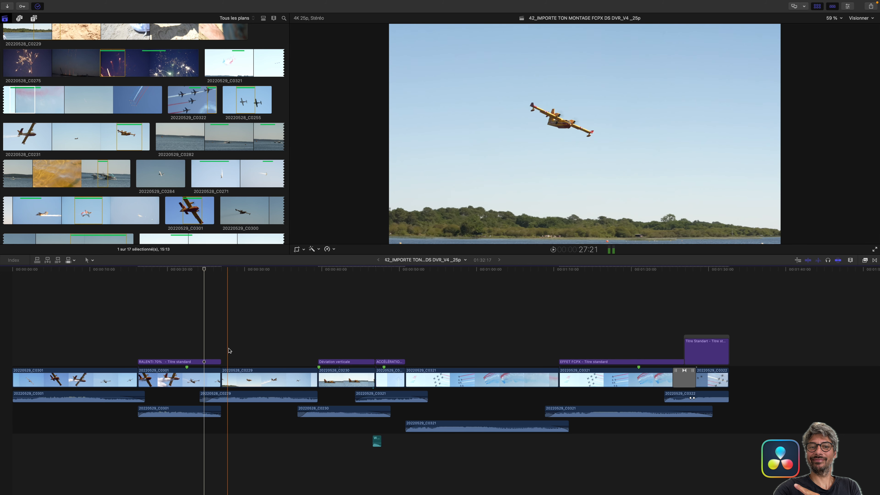
key("space")
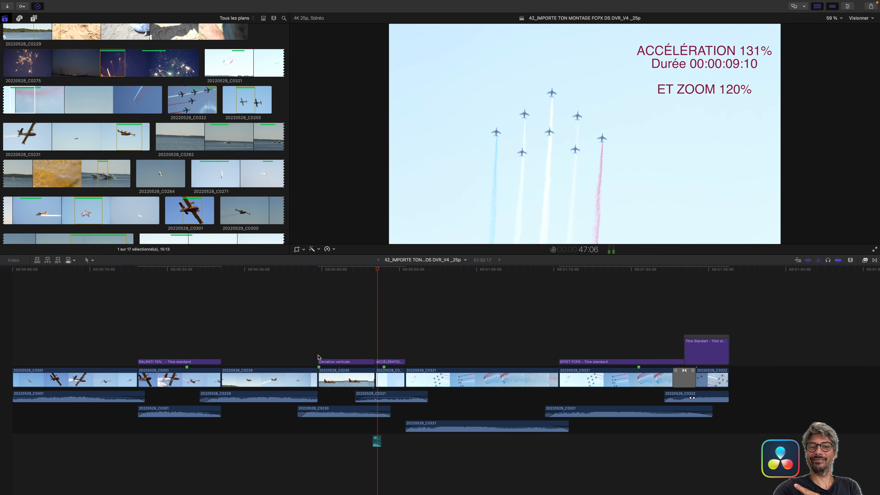
key("space")
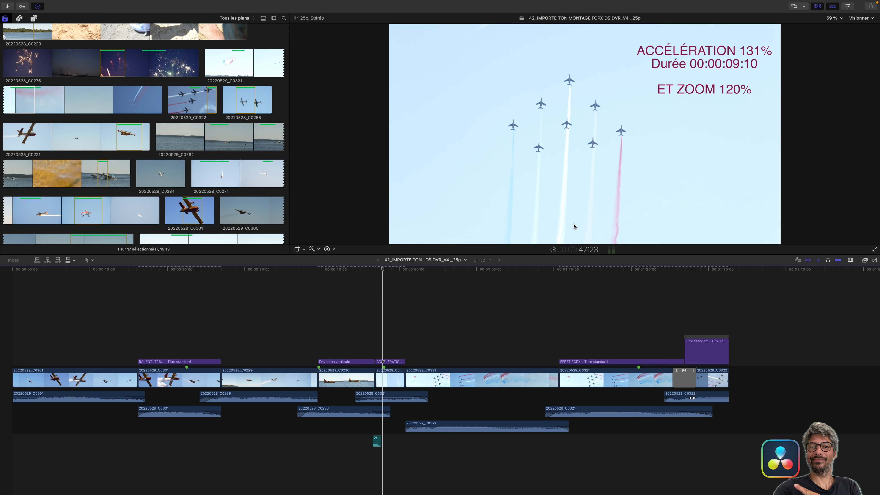
key("space")
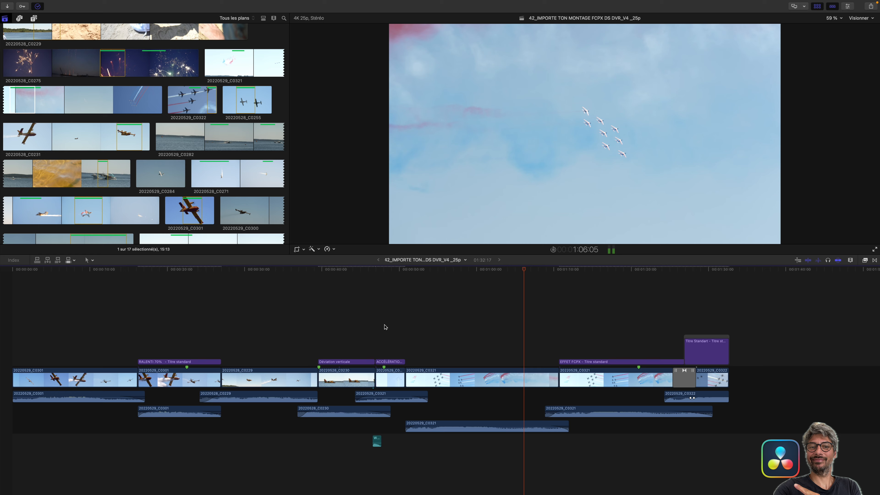
key("space")
key("space")
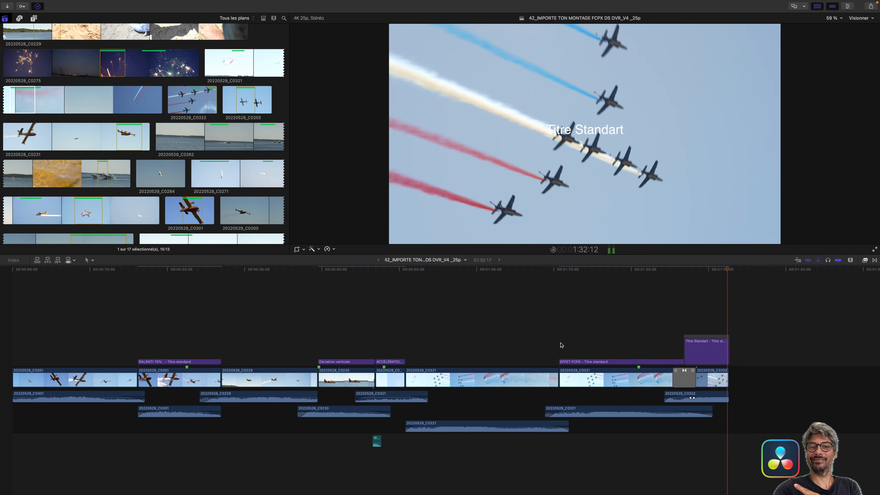
left_click(246, 302)
left_click_drag(246, 300, 338, 310)
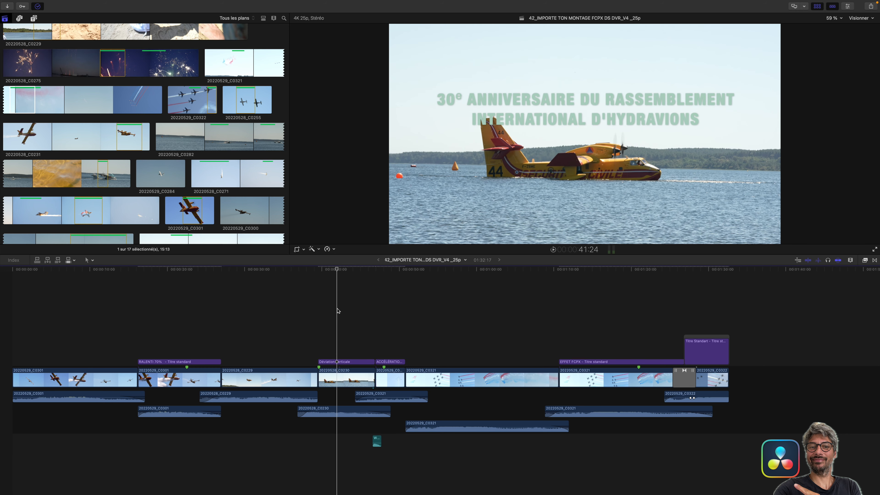
Step: Start a file export of the edit with the format Vidéo et audio and the H.264 video codec
key("super+e")
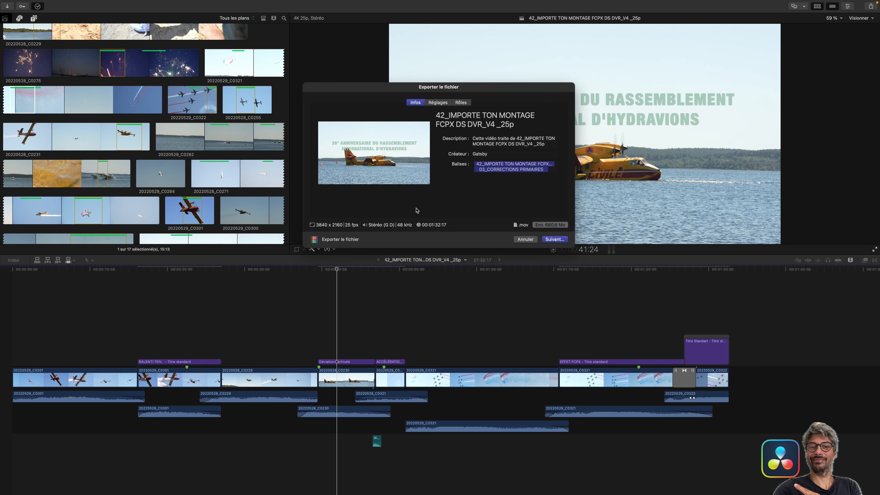
left_click(438, 102)
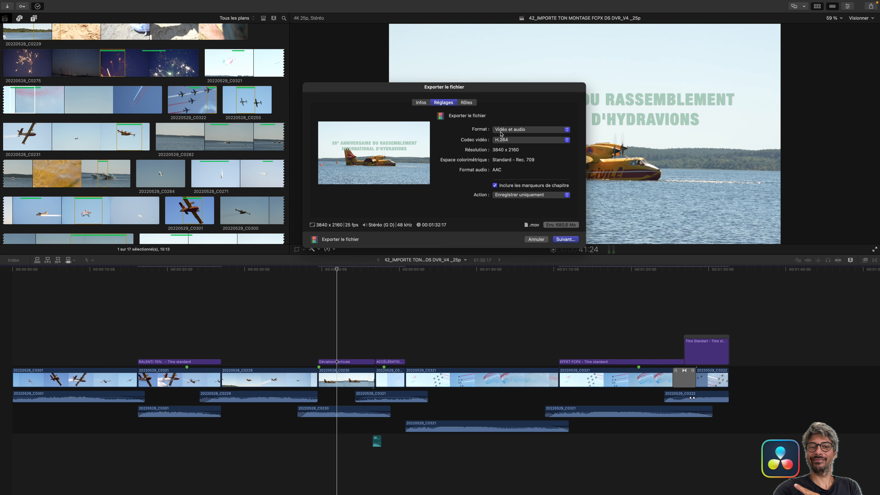
left_click(519, 133)
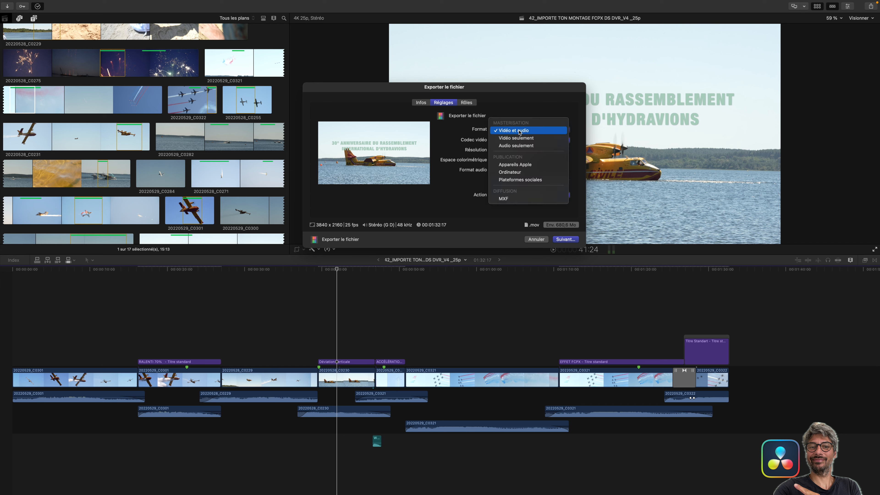
left_click(538, 133)
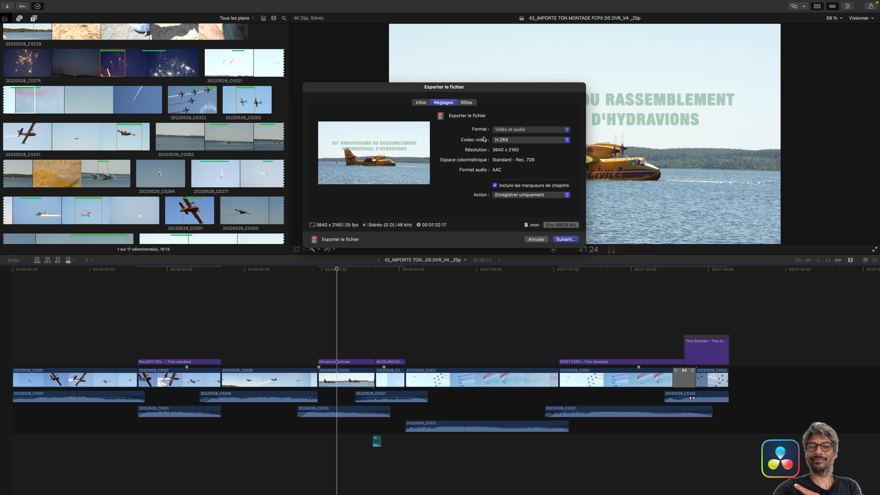
left_click(494, 141)
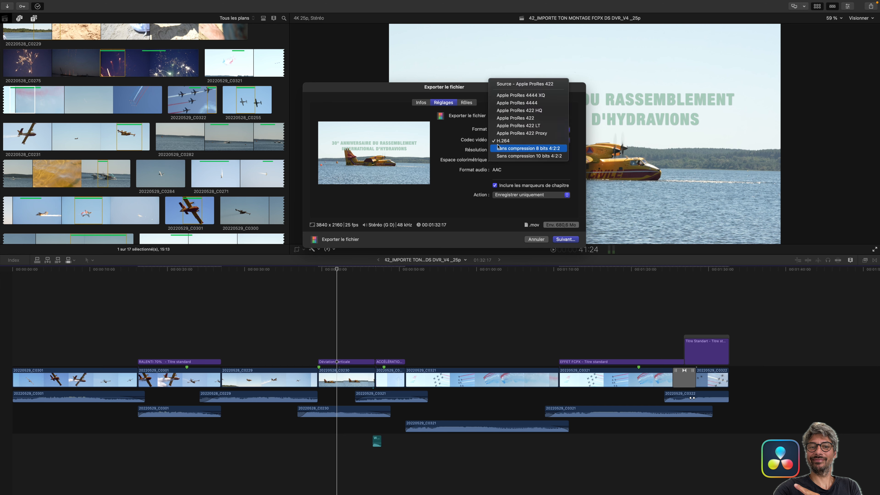
left_click(518, 143)
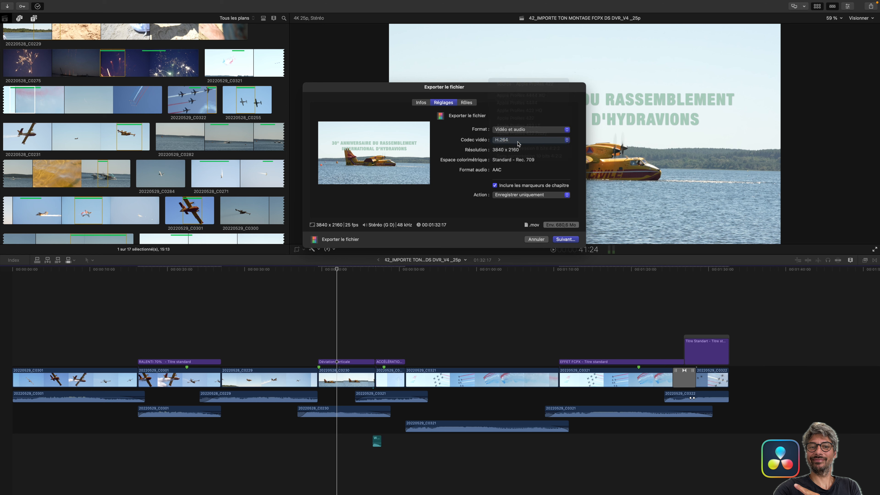
Step: Proceed to saving the export and create a PREPA ETALLO folder inside the PRÉPA ÉTALLO_IMPORTER folder as the destination
left_click(562, 240)
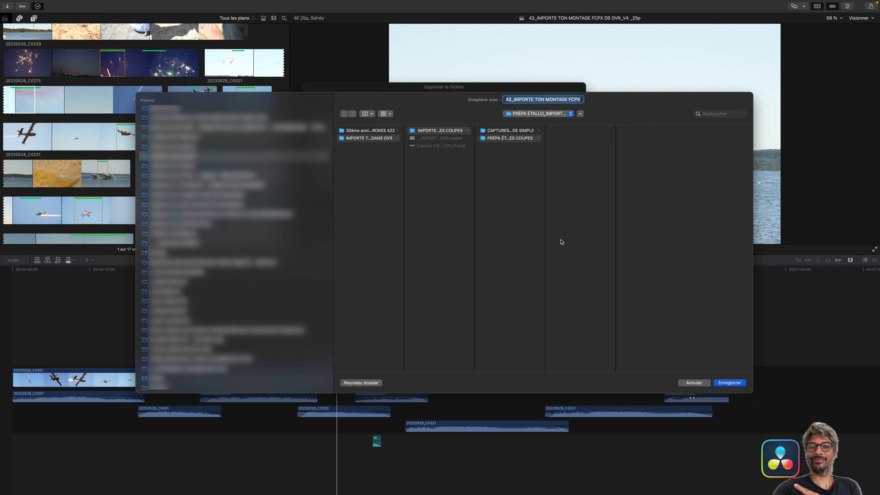
left_click(386, 139)
left_click(467, 132)
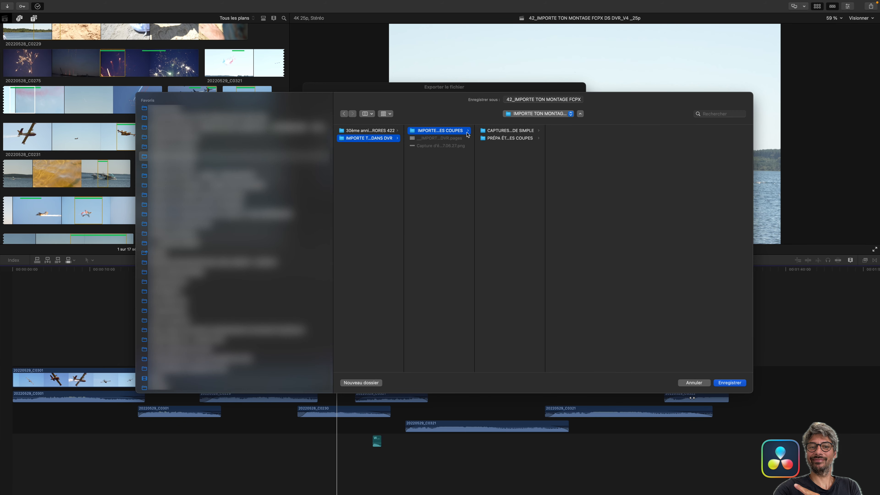
left_click(489, 139)
left_click(374, 383)
type("PREPA ETALLO")
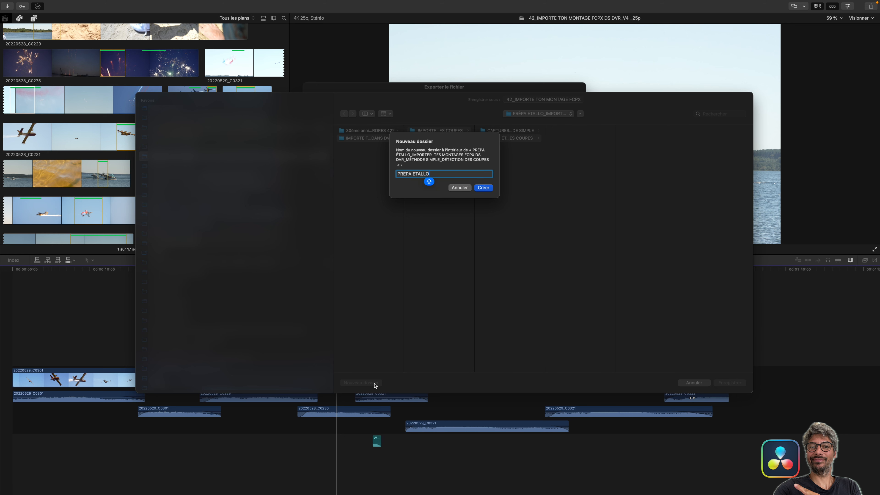
left_click(488, 188)
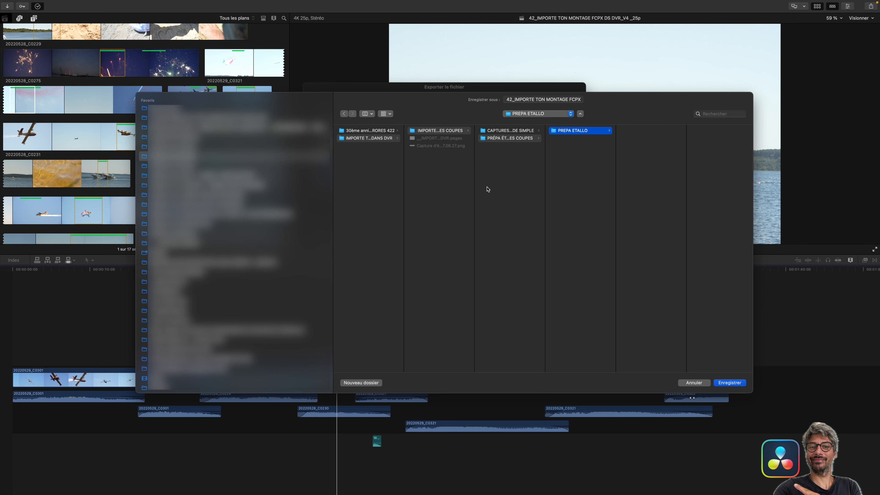
Step: Prefix the export file name with REFERENCE_, save the reference movie in PREPA ETALLO and view the progress of the background tasks
left_click(506, 99)
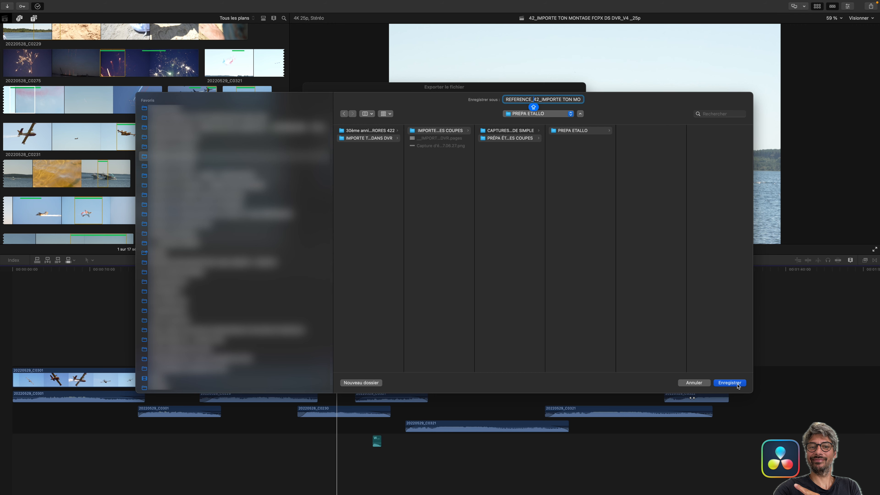
left_click(728, 382)
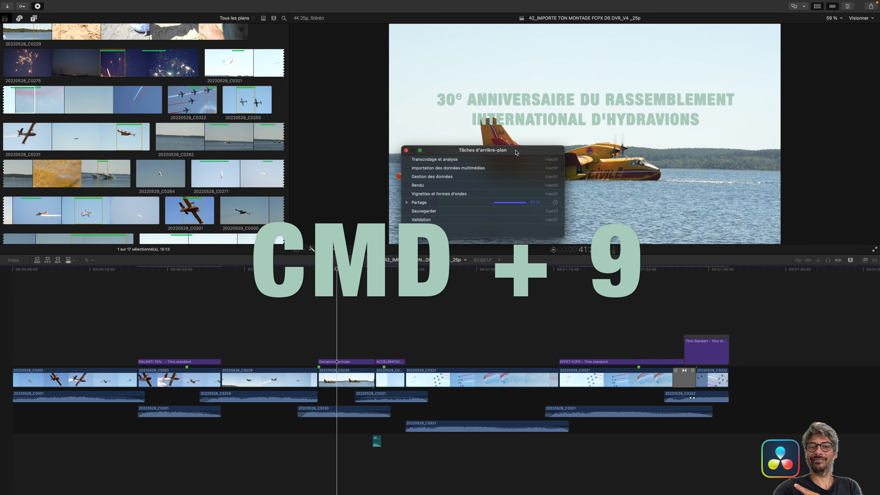
key("super+9")
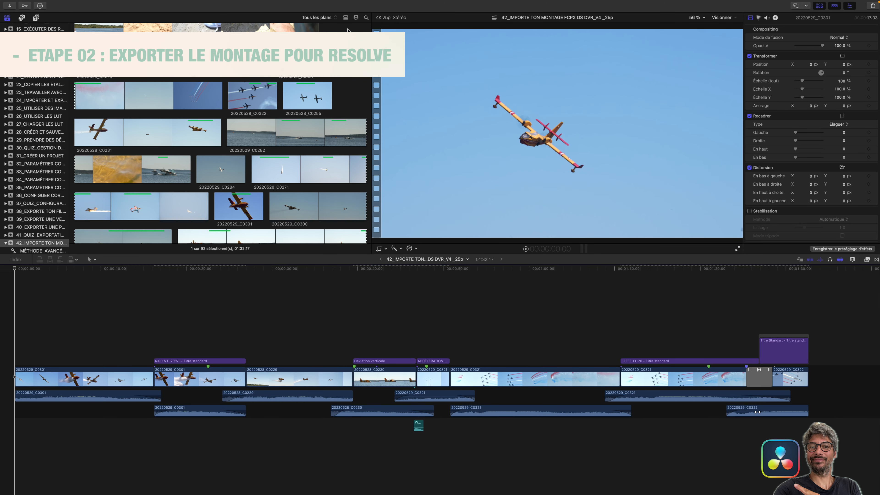
Step: Duplicate the project 42_IMPORTE TON MONTAGE FCPX DS DVR_V4 _25p as a snapshot and replace the copy's snapshot suffix with _PREPA ETALLO
left_click(346, 17)
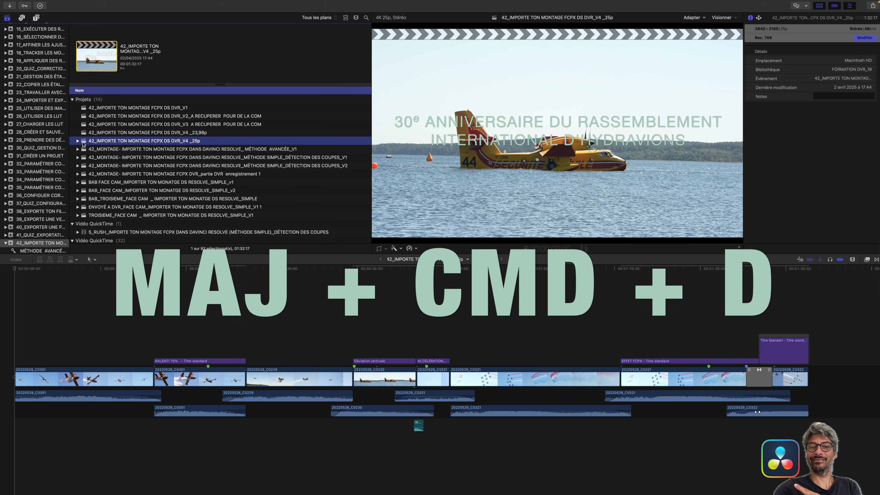
key("shift+super+d")
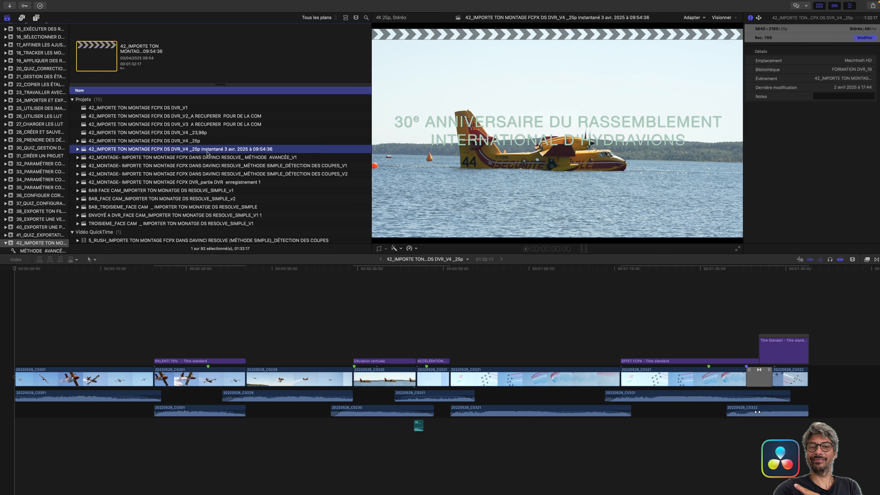
left_click(203, 149)
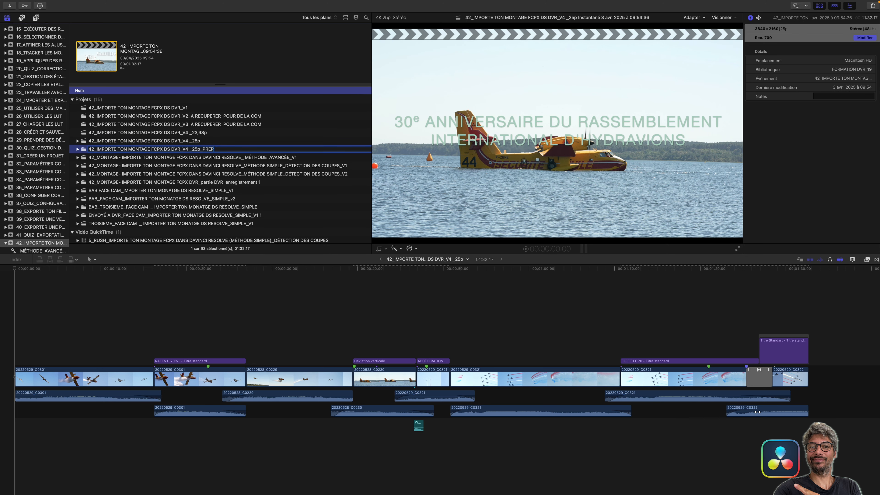
type("_PREPA ETALLO")
key("Return")
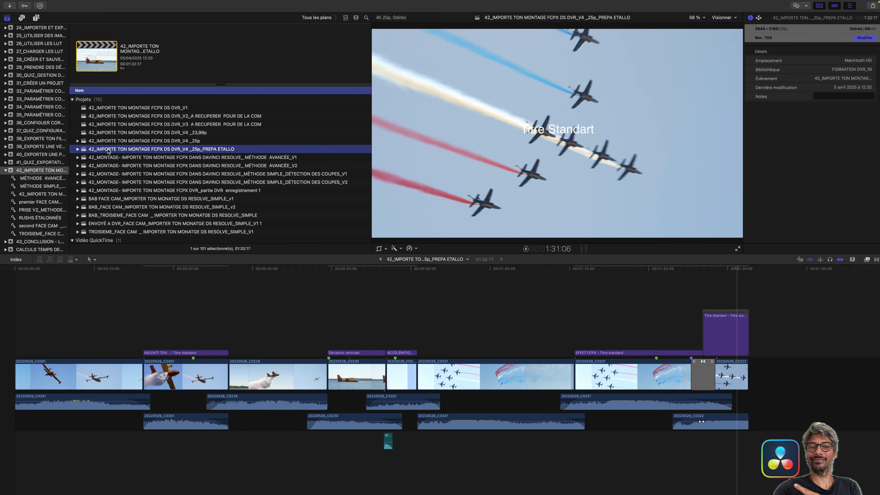
Step: Set the viewer's media playback to Optimisée/originale
left_click(735, 18)
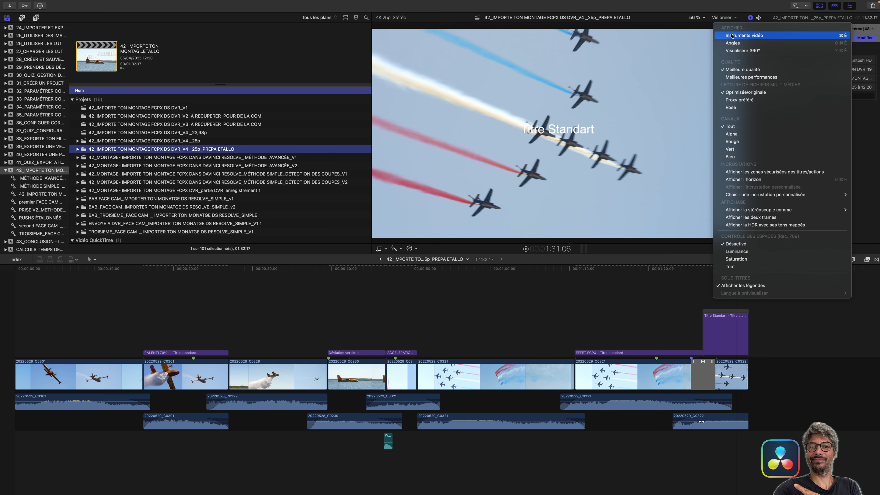
left_click(772, 96)
Step: Export the PREPA ETALLO project as an XML file, version actuelle (1.13), into the PREPA ETALLO folder
left_click(61, 3)
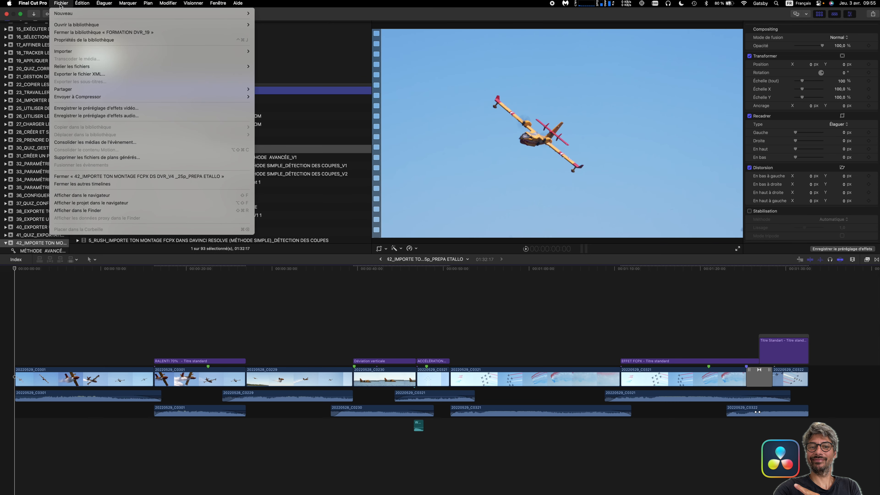
left_click(146, 76)
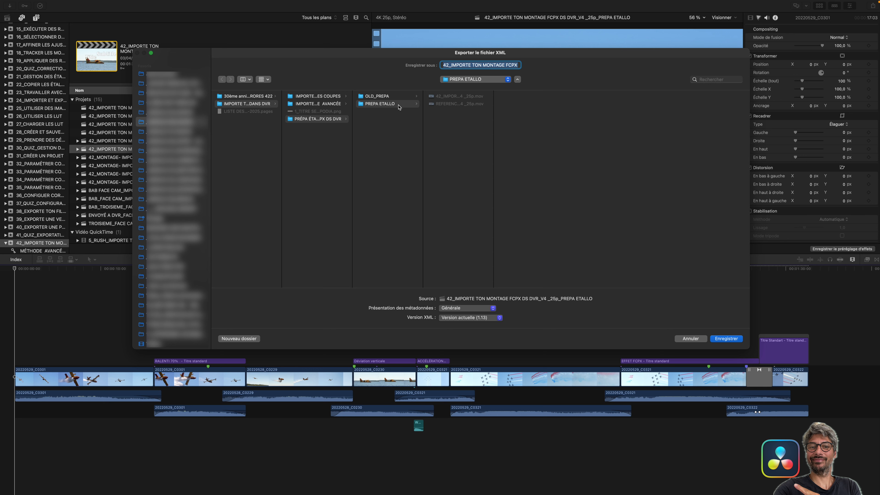
left_click(400, 104)
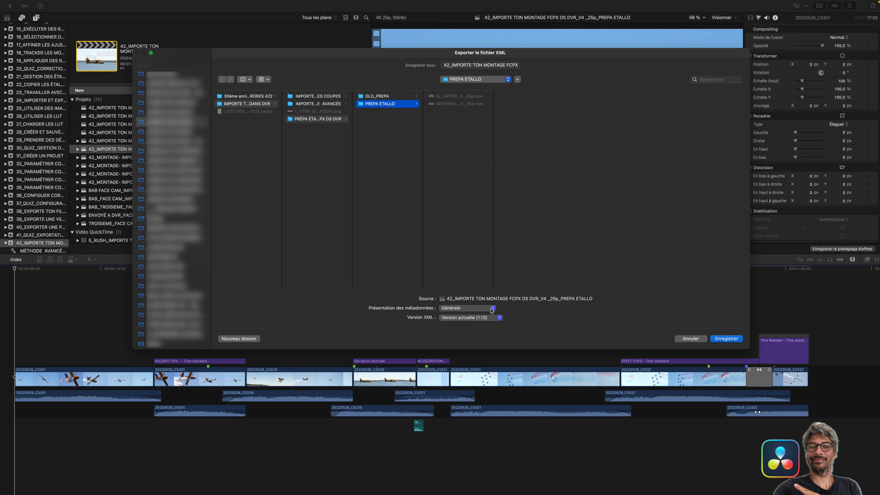
left_click(500, 318)
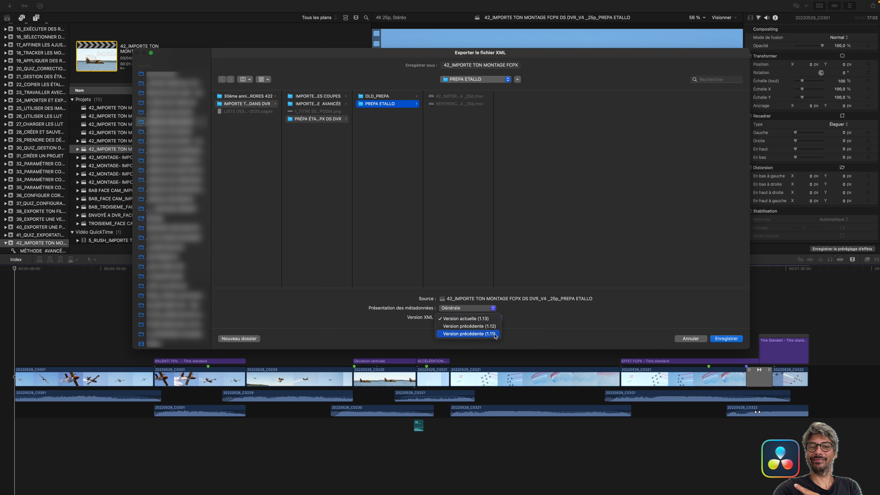
left_click(493, 318)
left_click(726, 338)
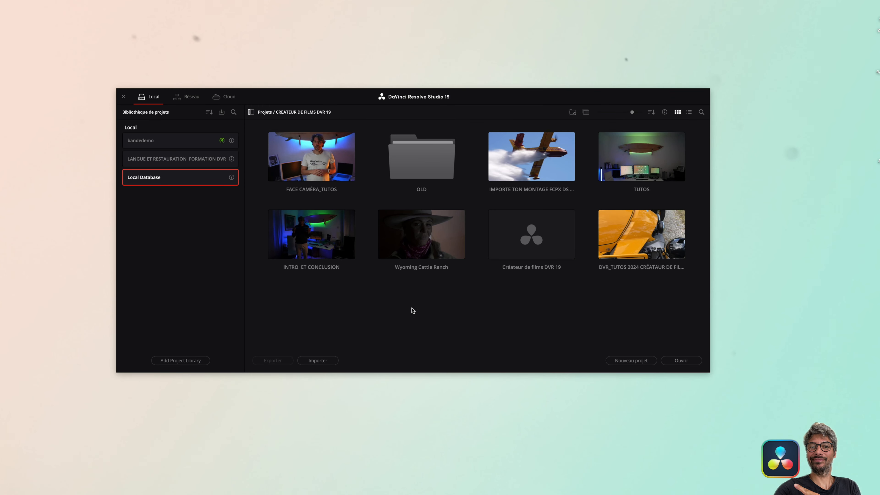
Step: In DaVinci Resolve, create a project named IMPORTE TON MONTAGE FCPX DANS DAVINCI RESOLVE_MÉTHODE AVANCÉE_v2 in the CREATEUR DE FILMS DVR 19 folder
right_click(408, 308)
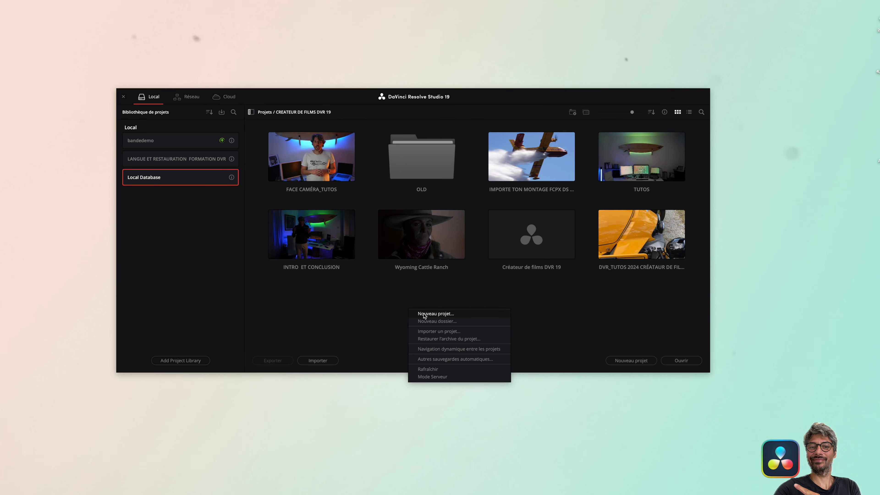
left_click(423, 314)
type("IMPORTE TON MONTAGE FCPX DANS DAVINCI RESOLVE_MÉTHODE  AVANCÉE")
type("_v2")
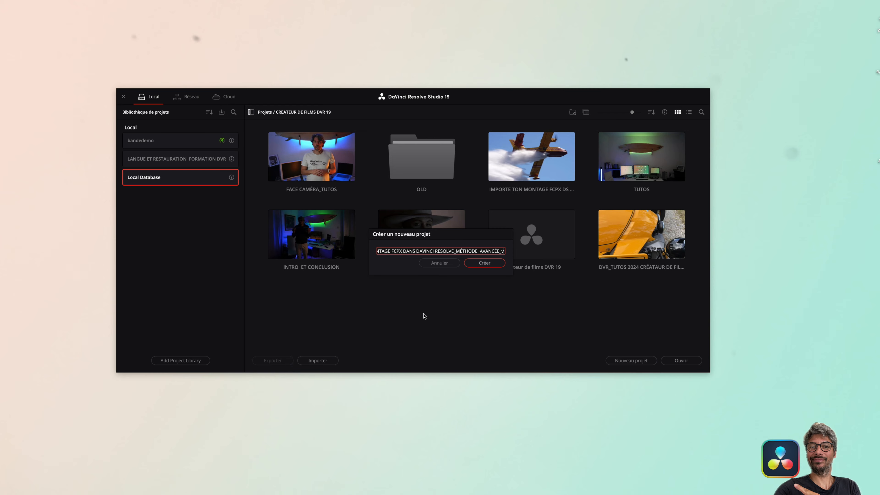
key("Return")
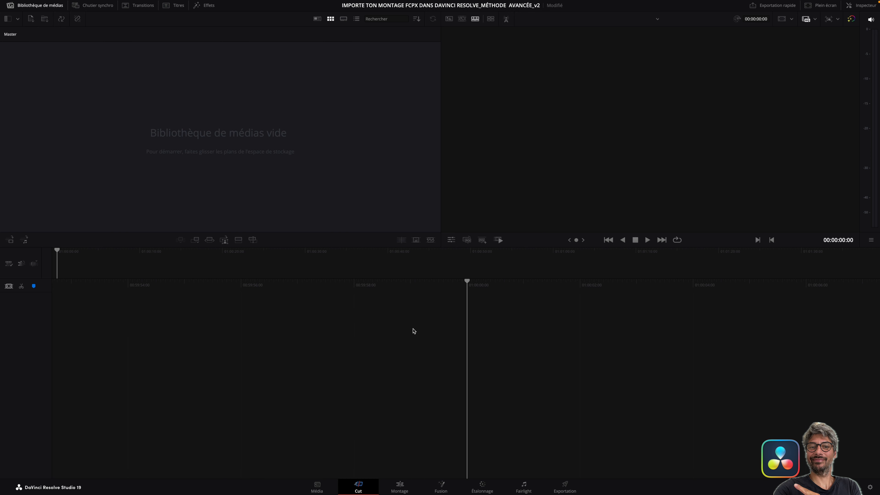
Step: On the Média page, create three bins under Master named RUSHS, TIMELINES and REFERENCE
left_click(323, 486)
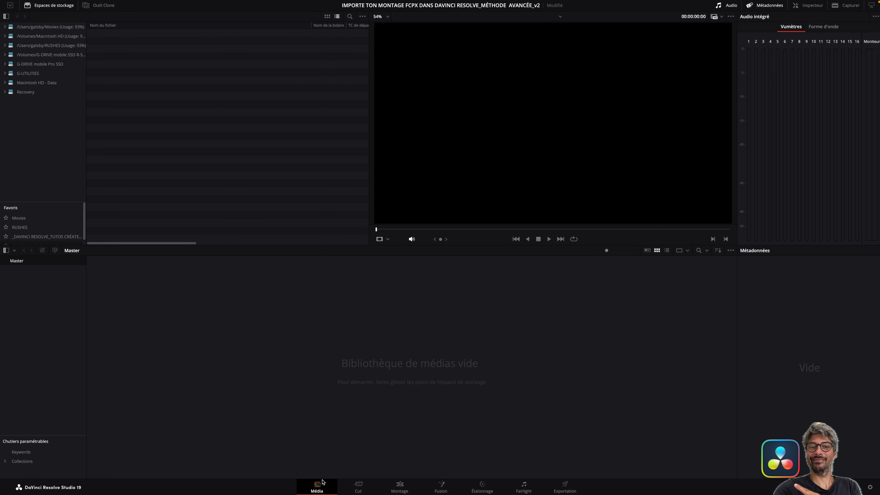
right_click(16, 275)
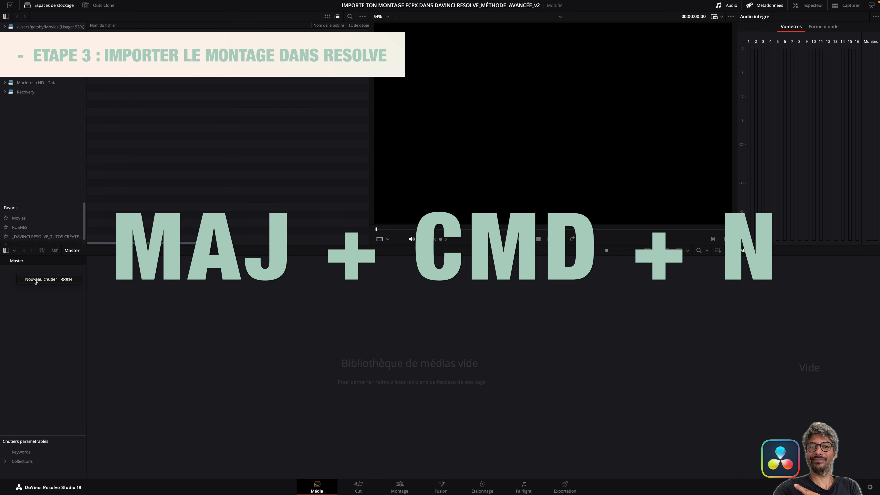
left_click(35, 279)
type("RUSHS")
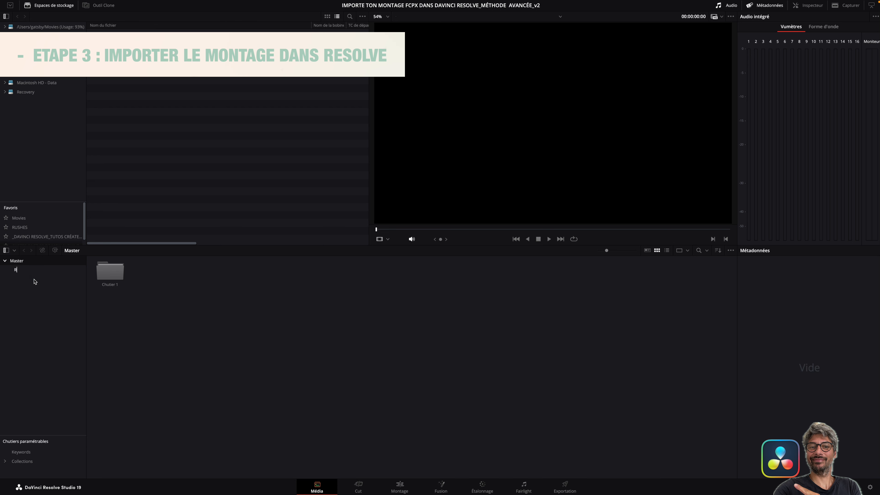
key("Return")
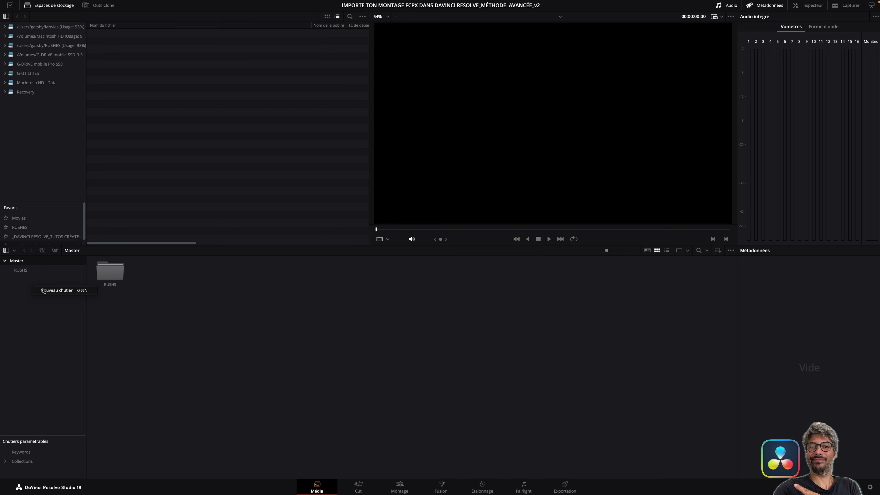
key("super+shift+n")
type("TiMELINES")
key("Return")
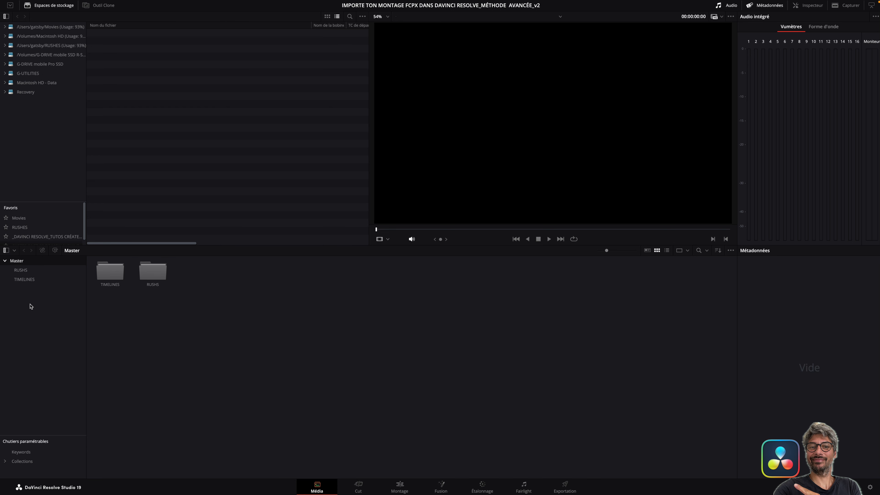
key("super+shift+n")
type("REFERENCE")
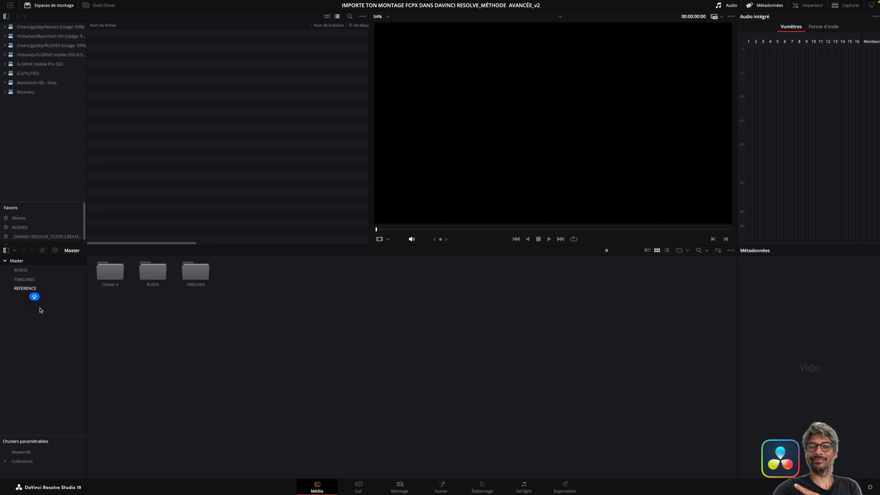
key("Return")
Step: Import the timeline 42_IMPORTE TON MONTAGE FCPX DS DVR_V4 _25p_PREPA ETALLO.fcpxmld into the RUSHS bin, and move the timeline to the TIMELINES bin
left_click(21, 270)
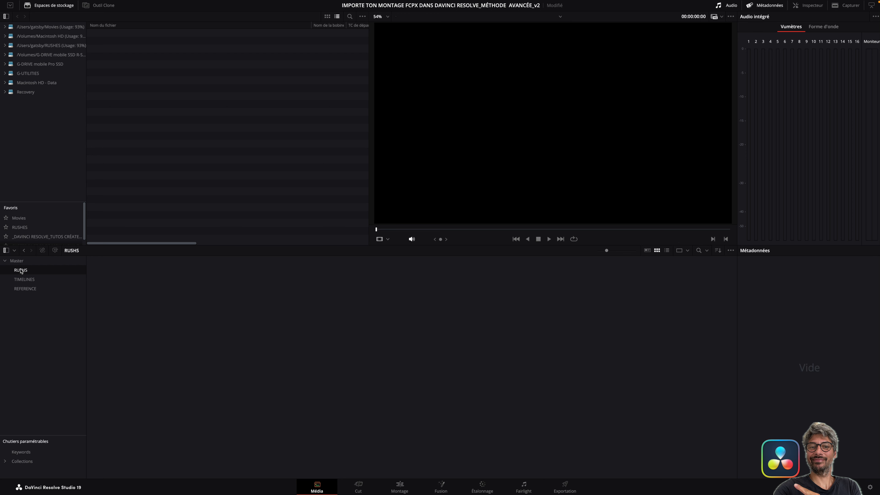
left_click(74, 4)
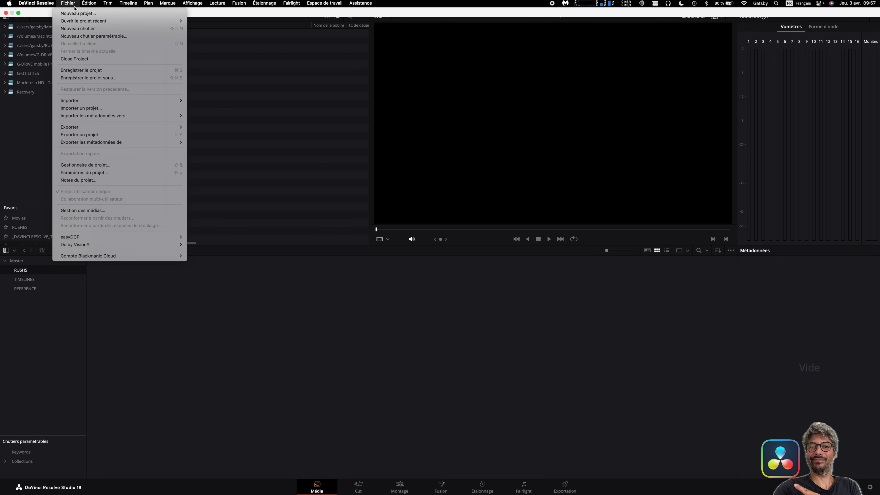
mouse_move(132, 101)
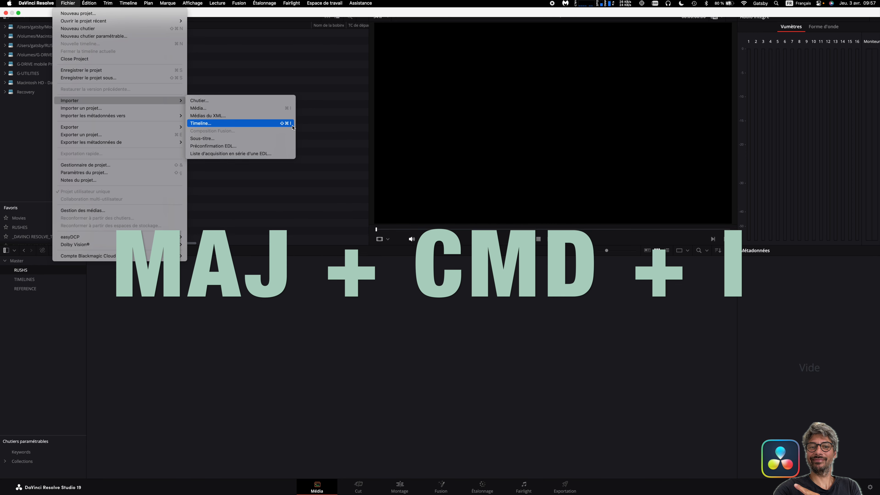
left_click(292, 127)
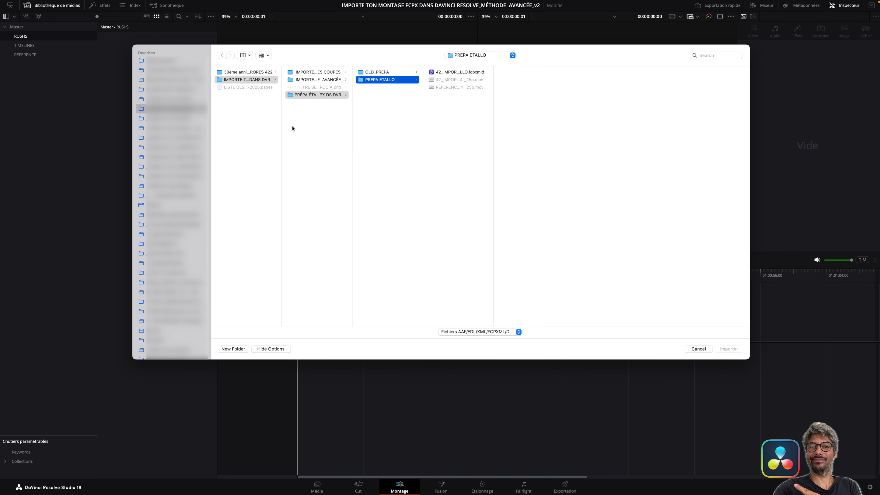
left_click(459, 73)
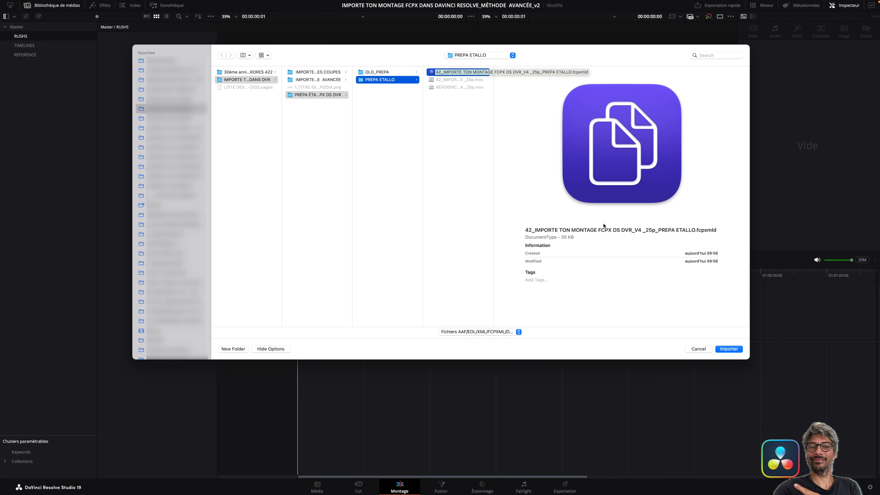
left_click(728, 349)
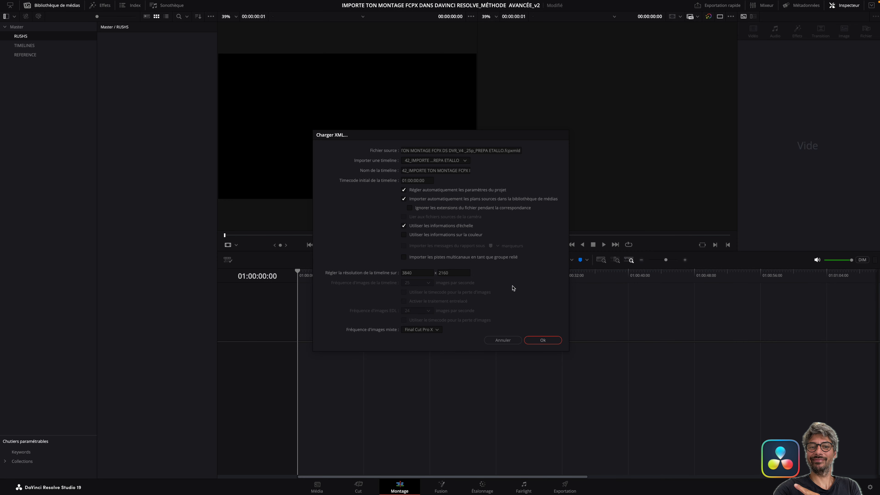
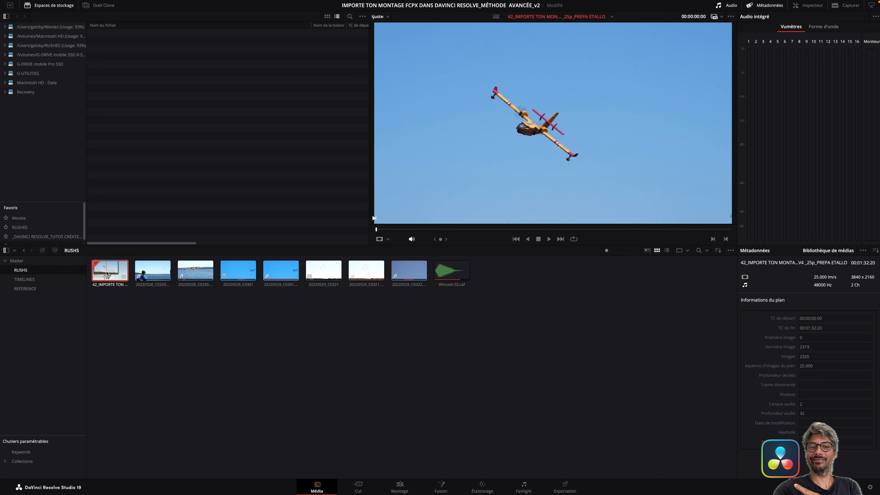
left_click_drag(105, 271, 37, 281)
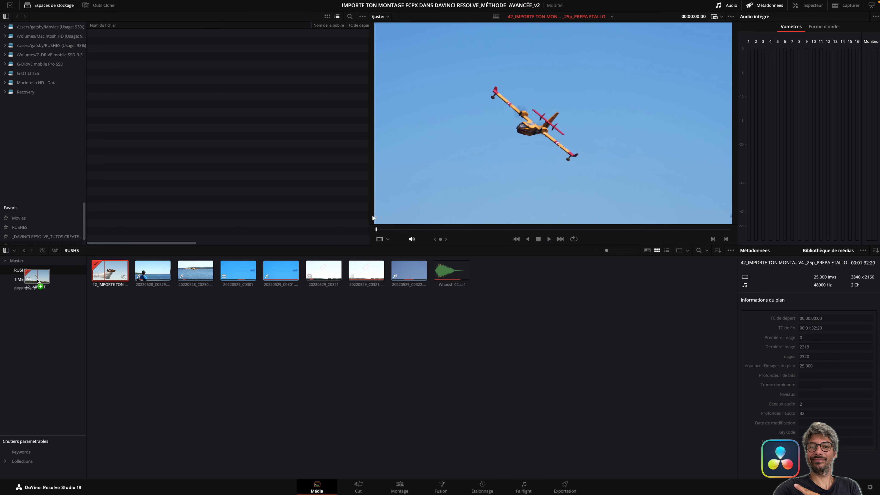
left_click(37, 281)
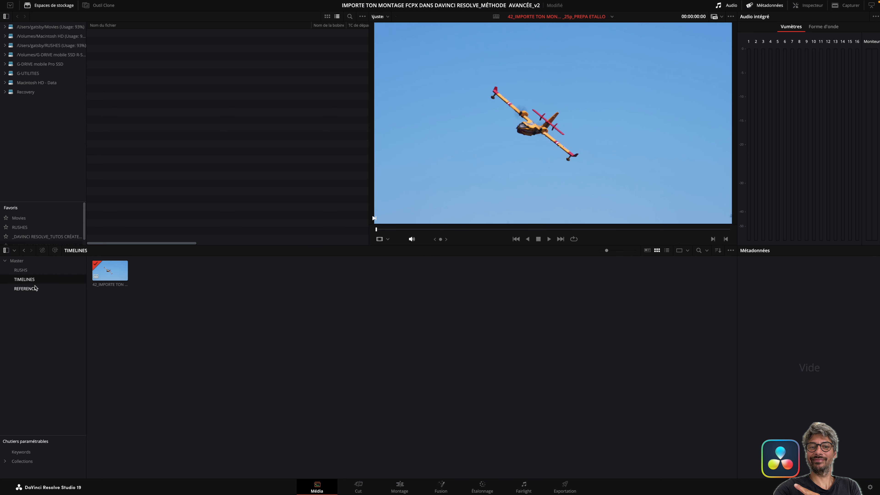
Step: Add REFERENCE_42_IMPORTE TON MONTAGE FCPX DS DVR_V4 _25p.mov from the PREPA ETALLO folder to the REFERENCE bin as an offline reference file
left_click(34, 290)
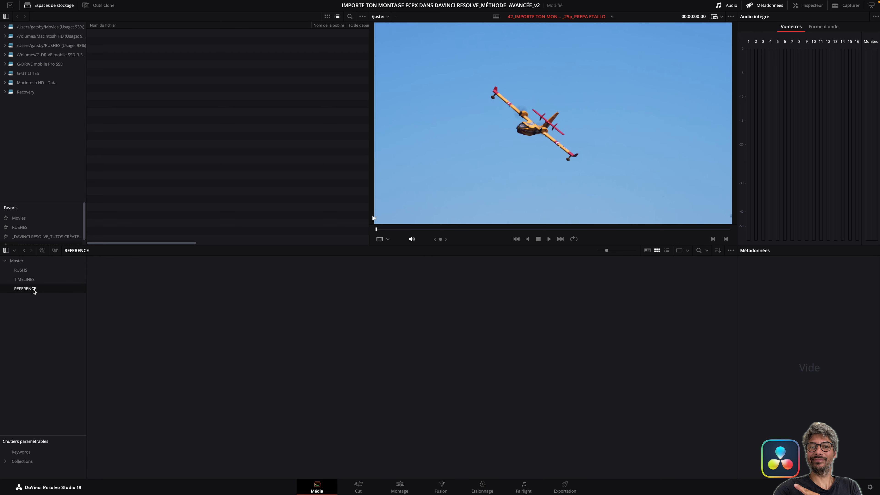
scroll(42, 230, "down", 1)
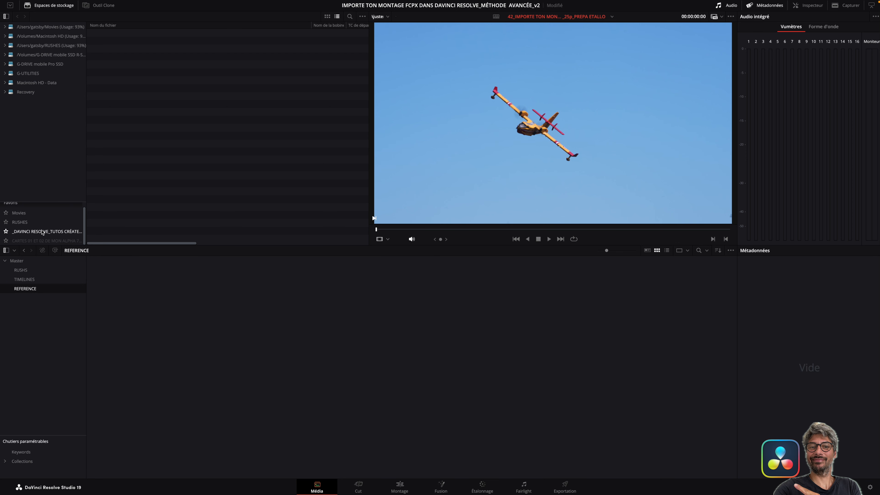
left_click(42, 232)
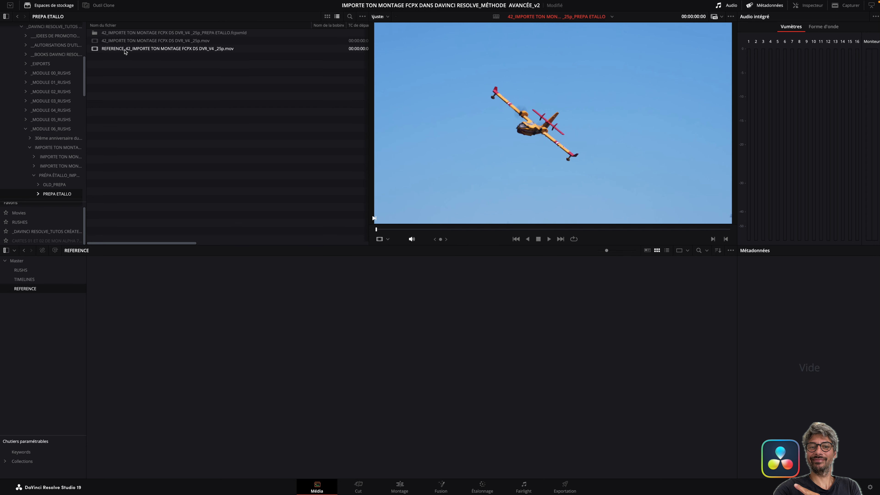
left_click(239, 49)
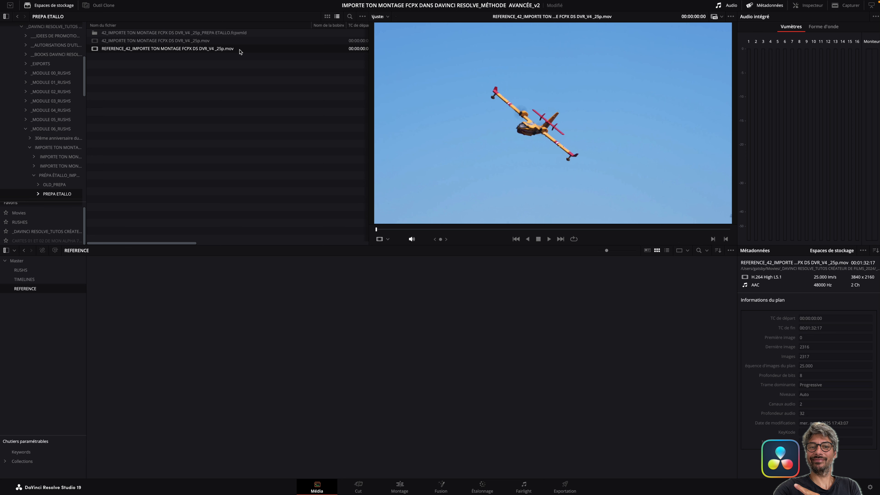
right_click(240, 51)
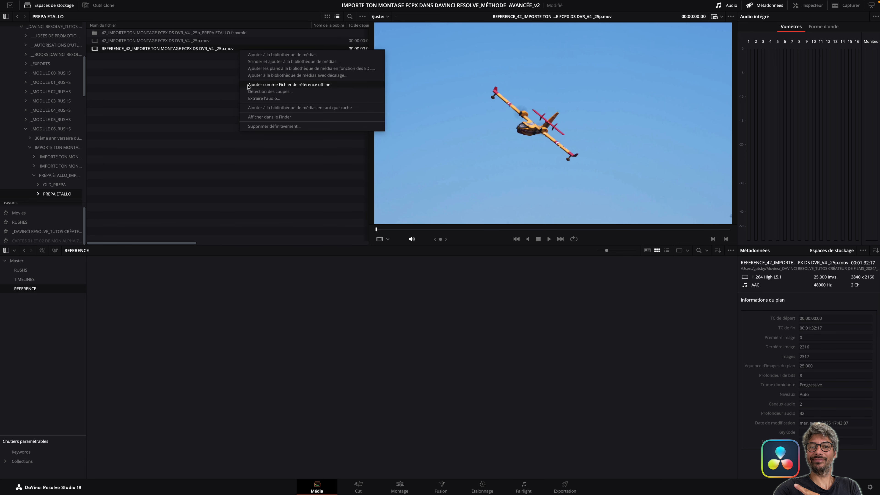
left_click(348, 87)
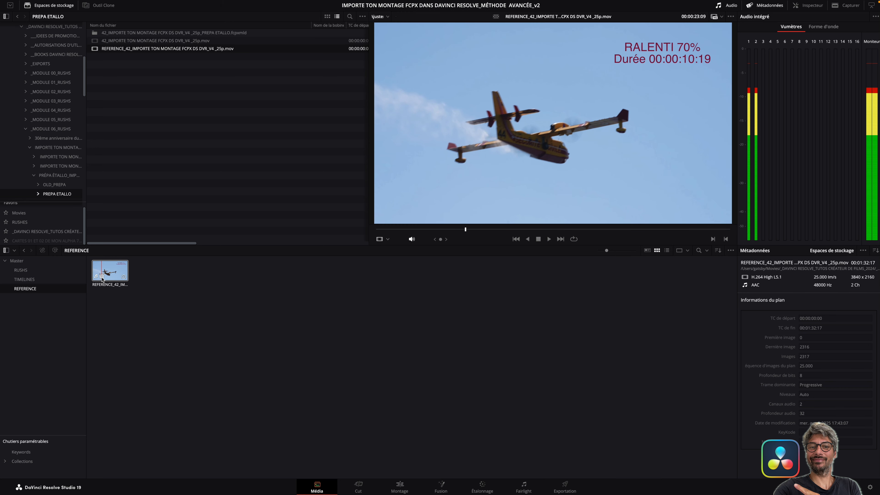
Step: Link REFERENCE_42_IMPORTE TON MONTAGE FCPX DS DVR_V4 _25p.mov as the offline reference file of the timeline in the TIMELINES bin
left_click(23, 280)
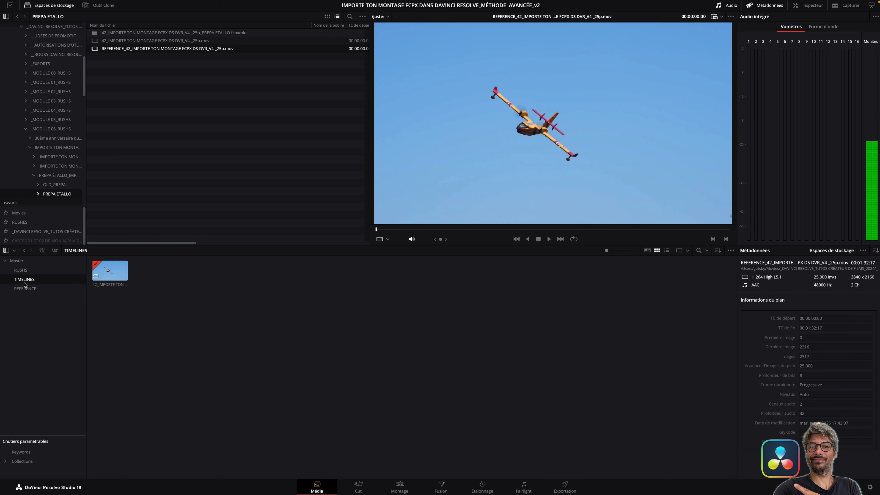
left_click(111, 276)
right_click(112, 276)
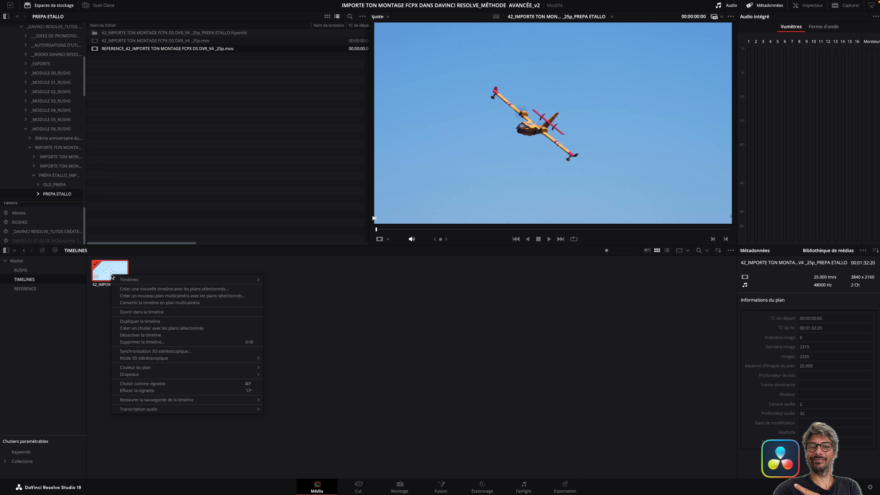
mouse_move(134, 281)
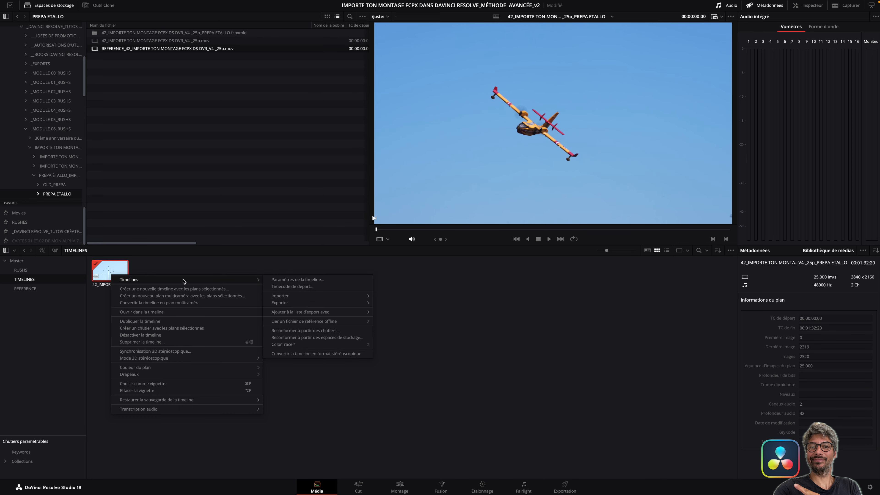
mouse_move(288, 322)
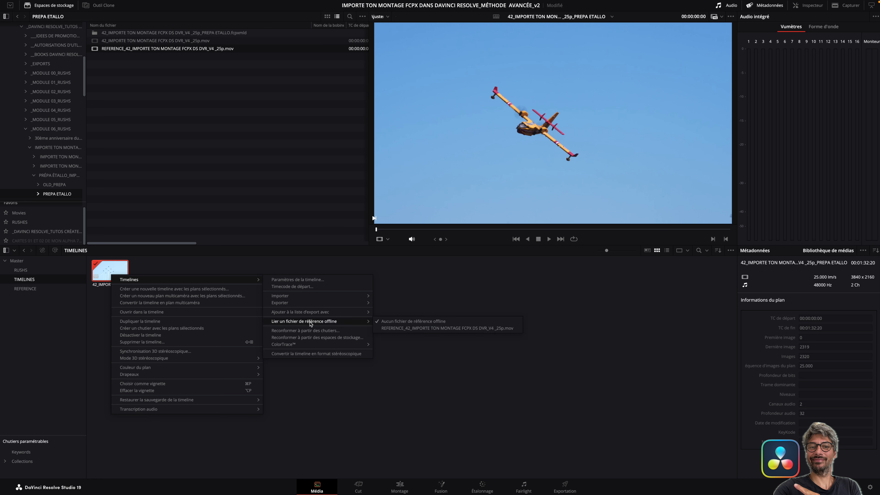
left_click(515, 329)
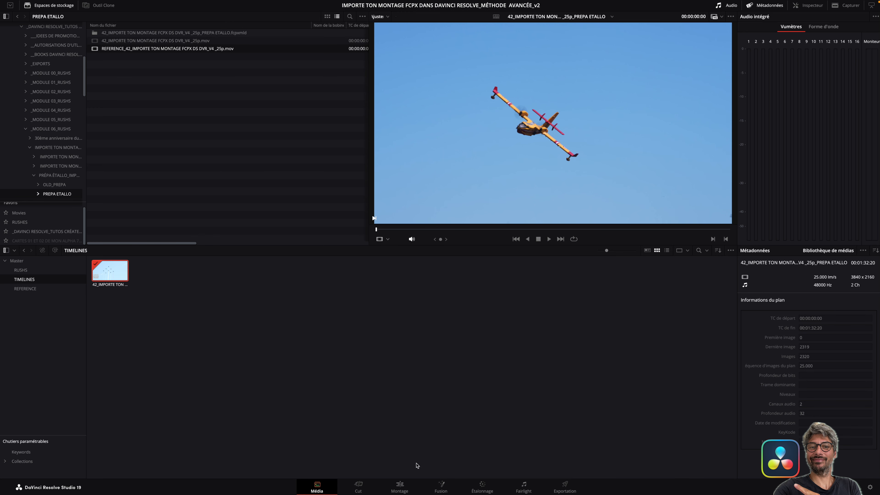
Step: On the Montage page, set the source viewer to Offline and play the timeline from its start to compare it with the reference
left_click(403, 484)
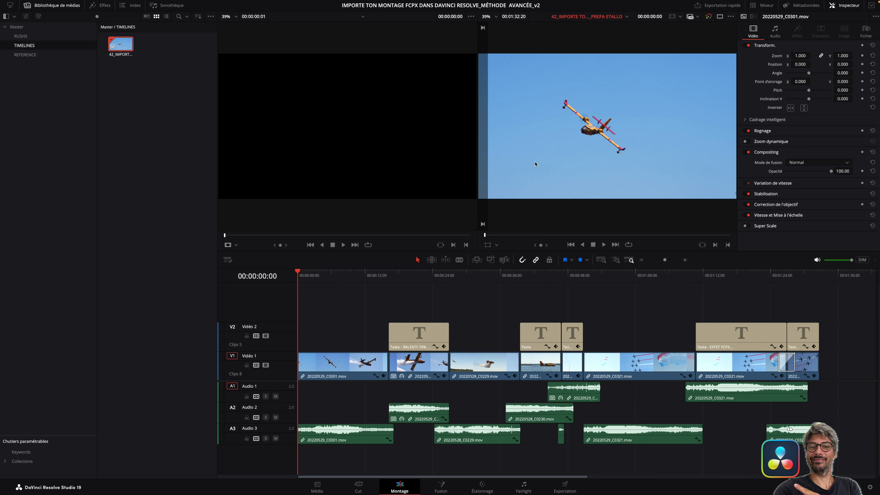
mouse_move(297, 274)
left_mouse_down()
mouse_move(348, 276)
mouse_move(287, 280)
left_mouse_up()
left_click(236, 246)
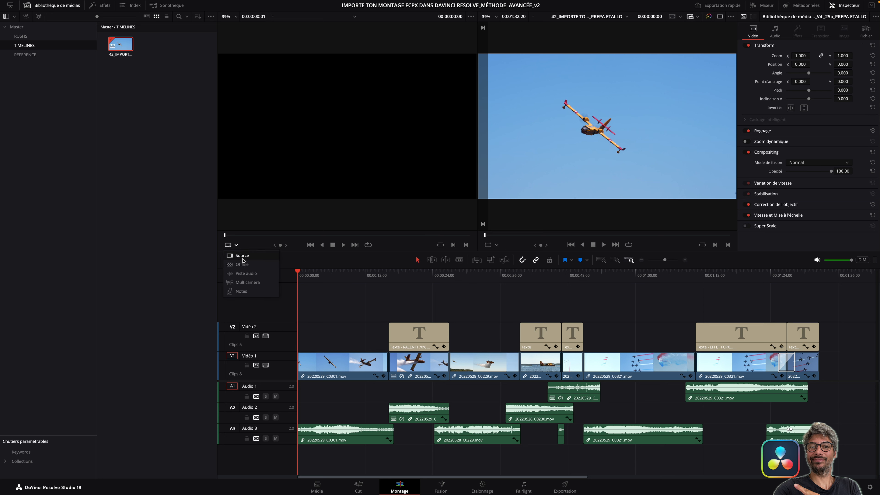
left_click(245, 266)
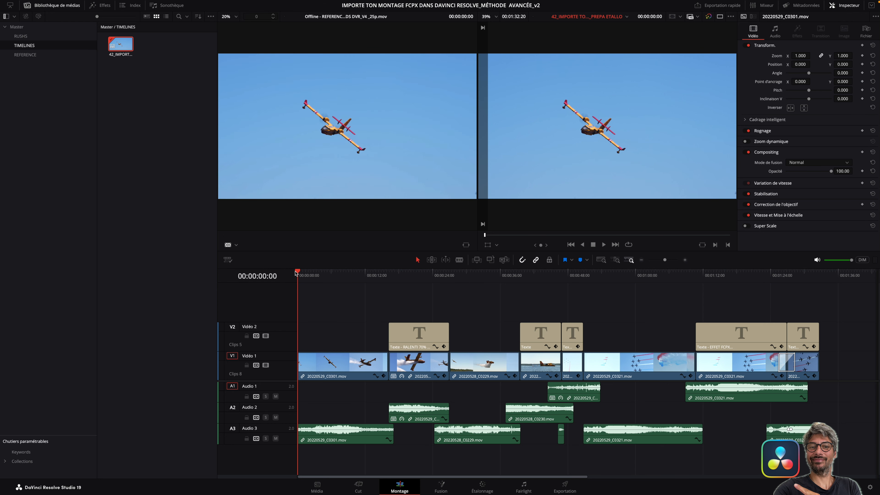
key("space")
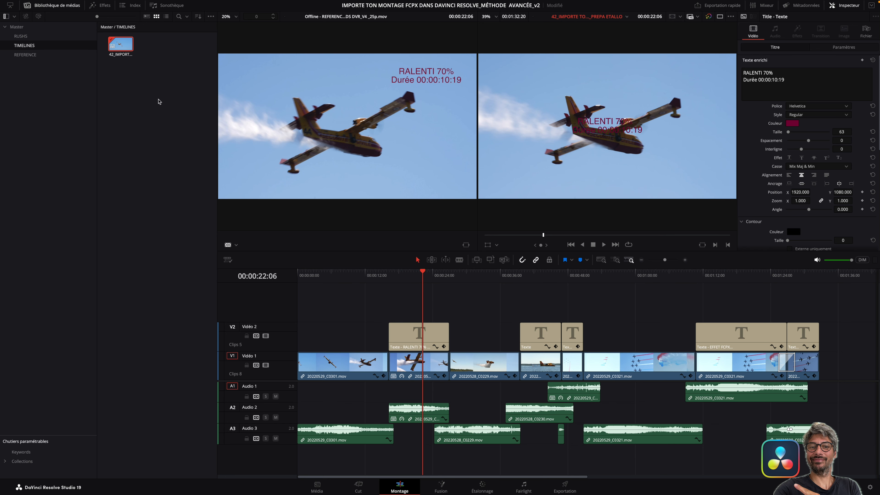
Step: Check the timecode settings in the clip attributes of the movie in the REFERENCE bin
left_click(25, 55)
left_click(119, 48)
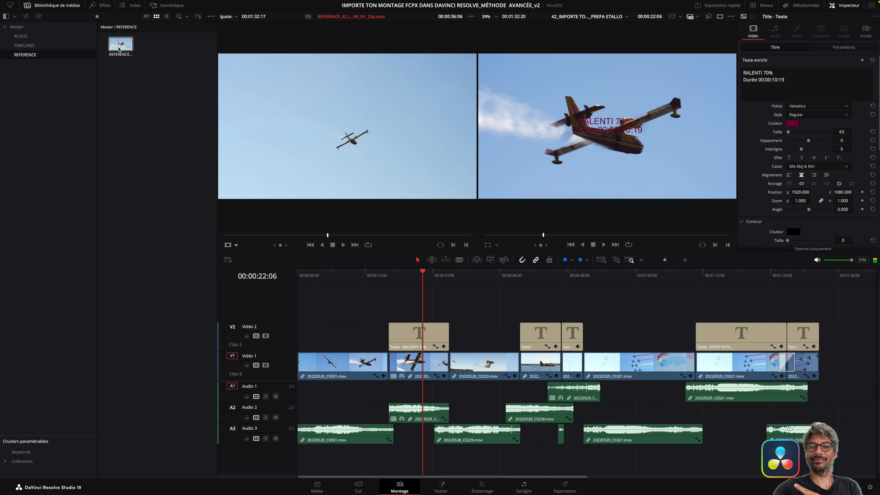
right_click(118, 48)
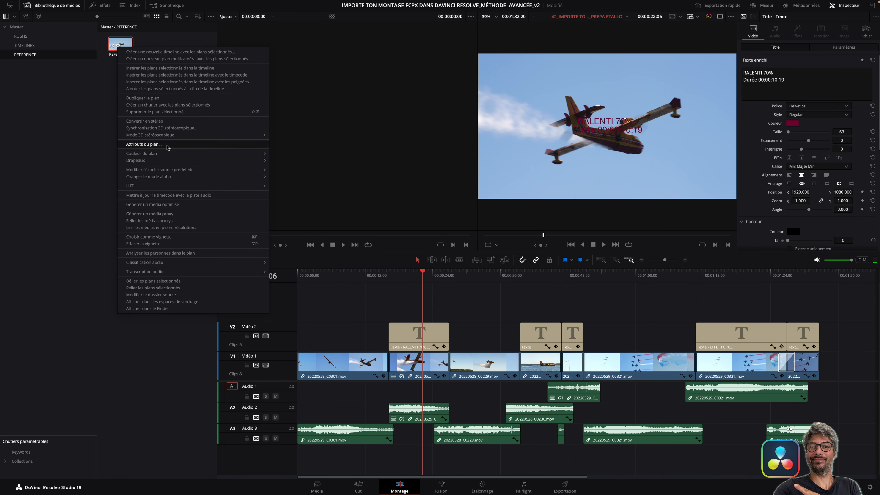
left_click(166, 146)
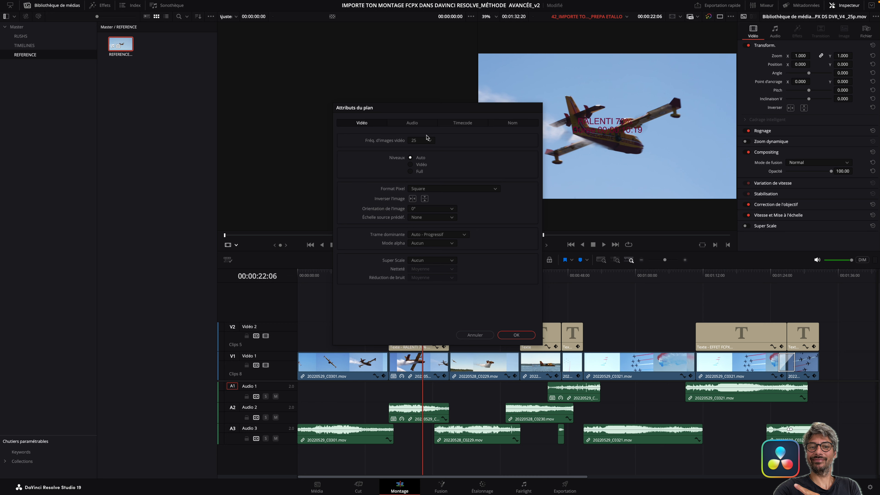
left_click(467, 125)
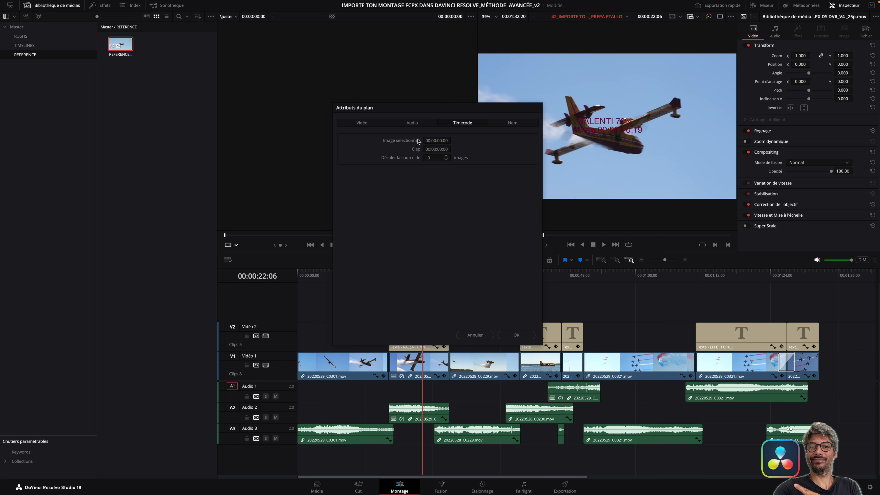
left_click(427, 140)
left_click_drag(428, 141, 431, 141)
left_click(517, 334)
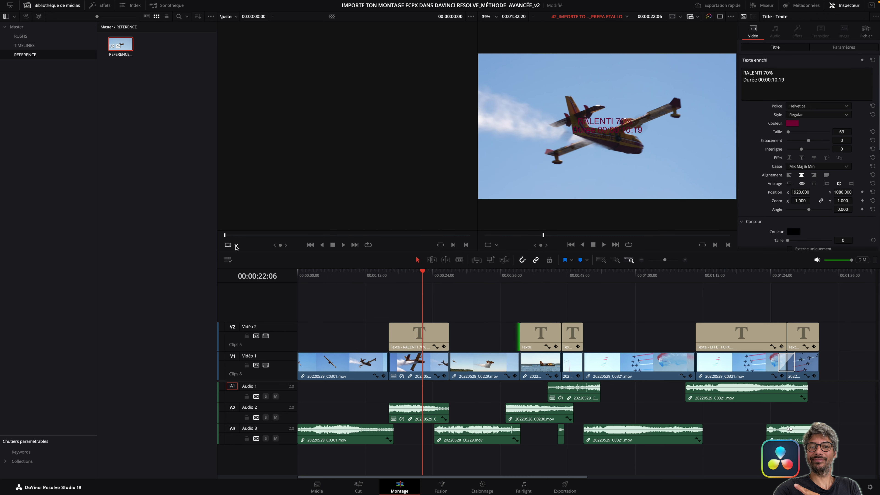
Step: Set the source viewer to Offline and bring the playhead back to the start of the timeline
left_click(236, 246)
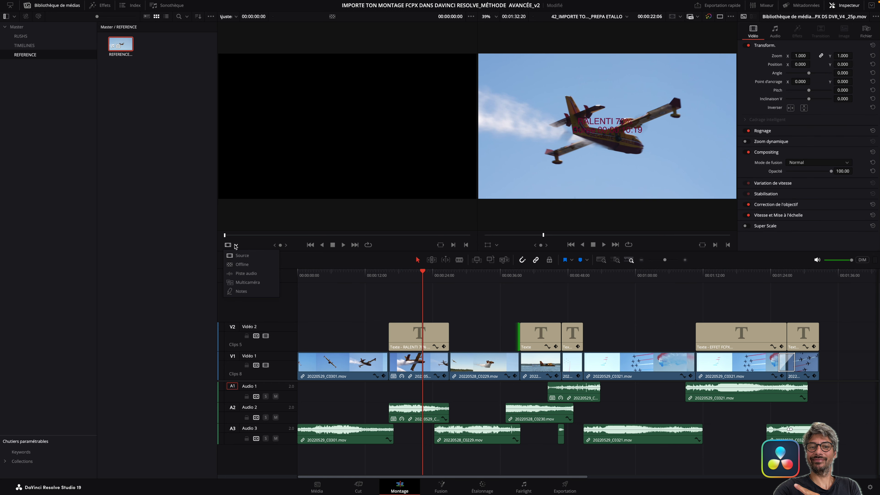
left_click(245, 270)
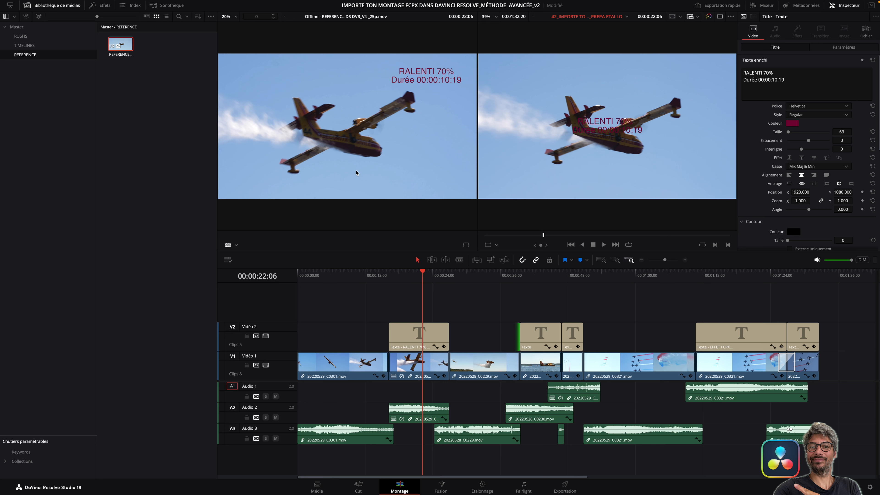
left_click_drag(422, 273, 269, 294)
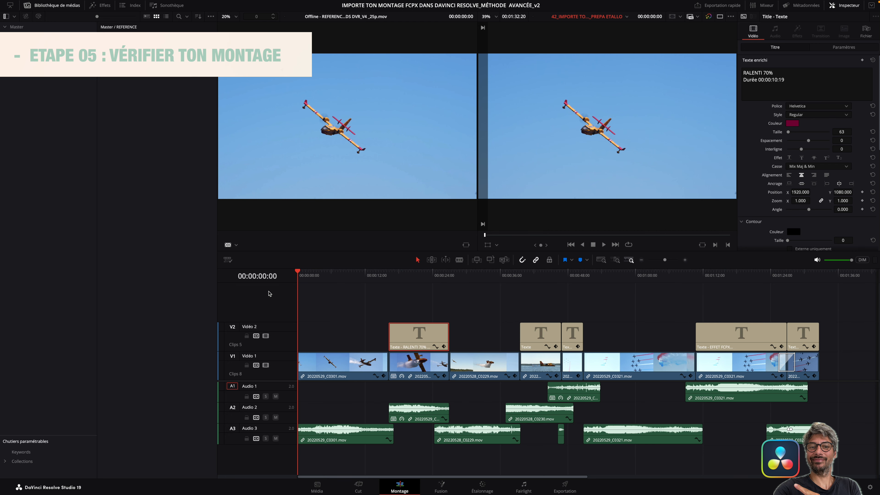
Step: Compare the timeline's end timecode with the project's duration in Final Cut Pro, and return to DaVinci Resolve
key("End")
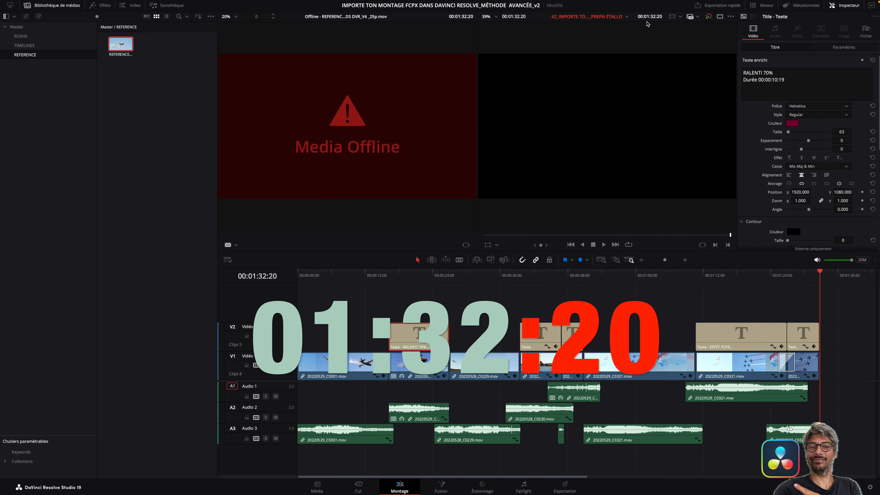
key("super+Tab")
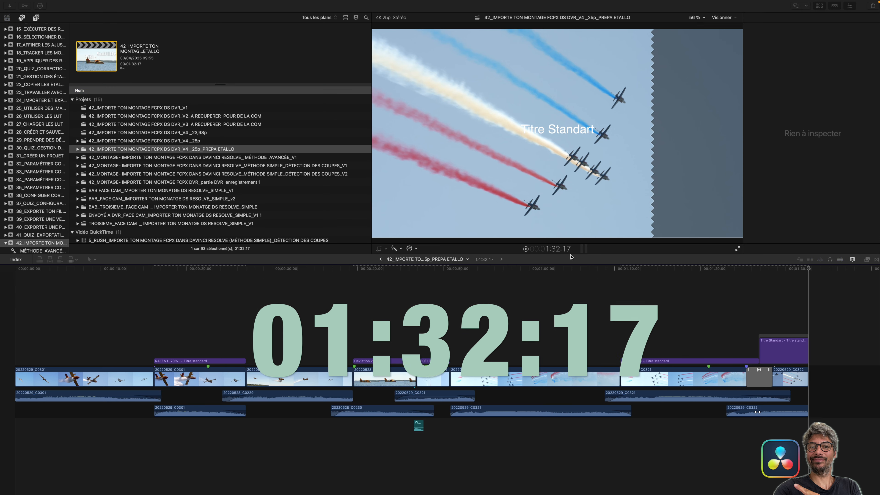
key("super+Tab")
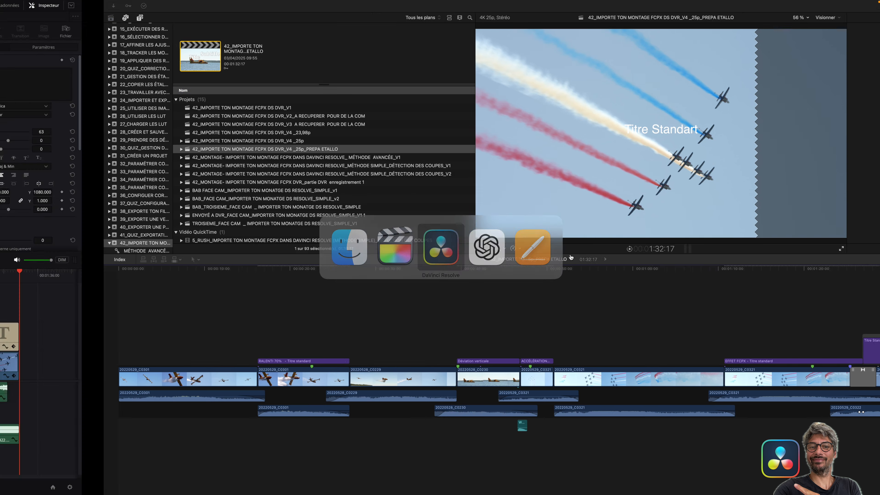
Step: Check the slow-motion, acceleration and EFFET FCPX BD À ENCRE passages of the timeline against the offline reference
left_click(417, 277)
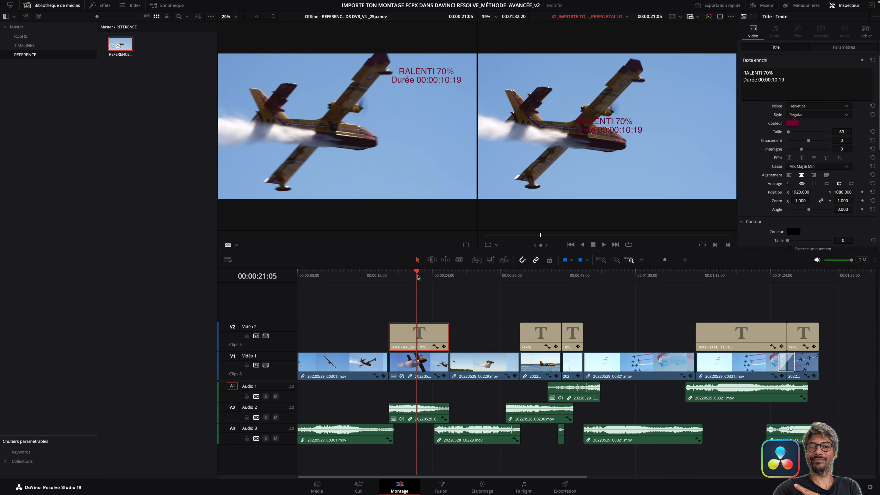
left_click(573, 279)
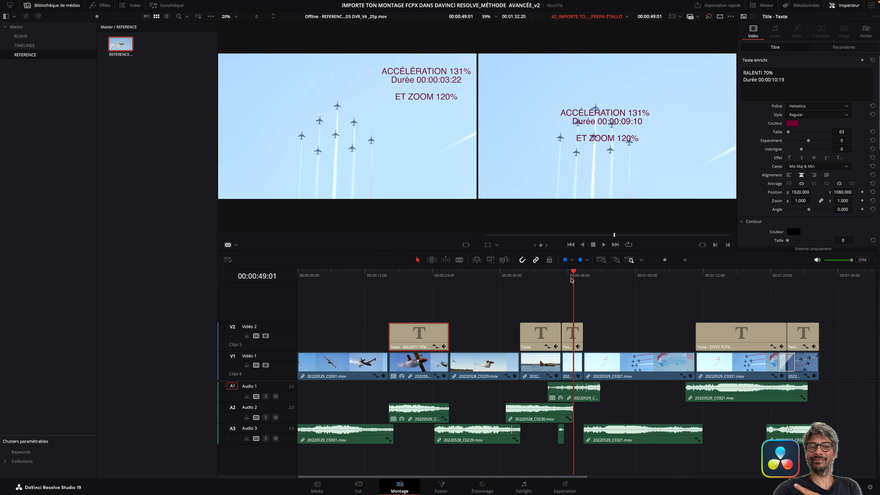
left_click(778, 276)
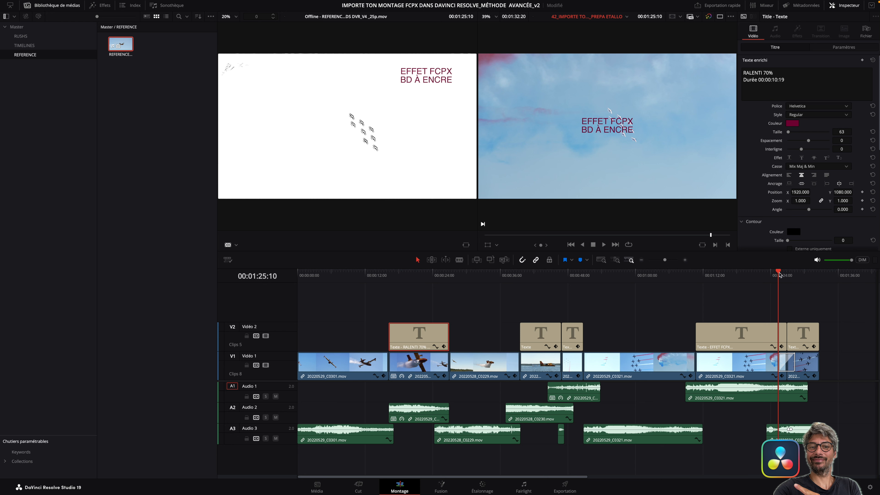
left_click(786, 274)
left_click_drag(786, 274, 772, 274)
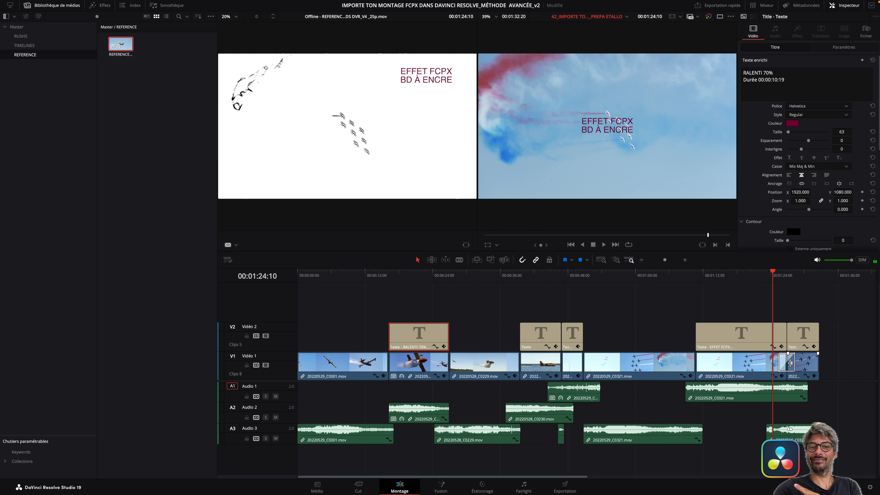
Step: Examine frame by frame how the last video, title and A3 audio clips end on the timeline
left_click(819, 280)
key("super+equal")
key("super+equal")
key("super+equal")
key("super+equal")
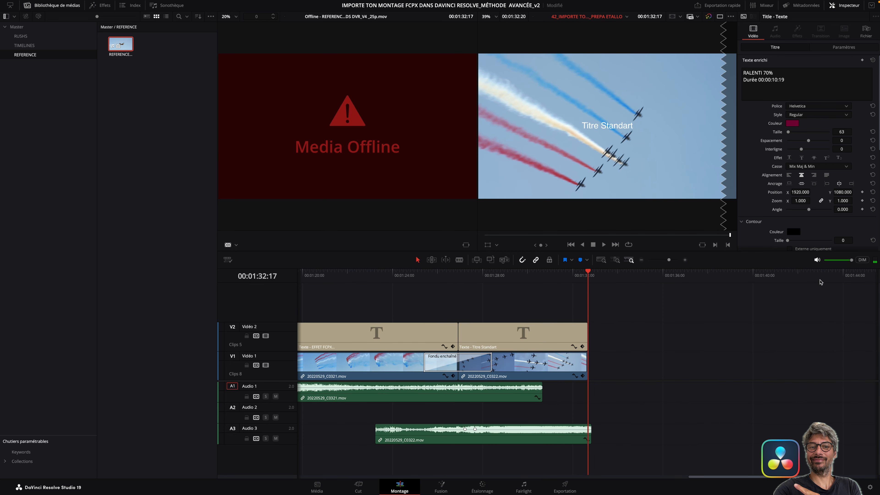
key("super+equal")
key("super+equal")
key("super+equal")
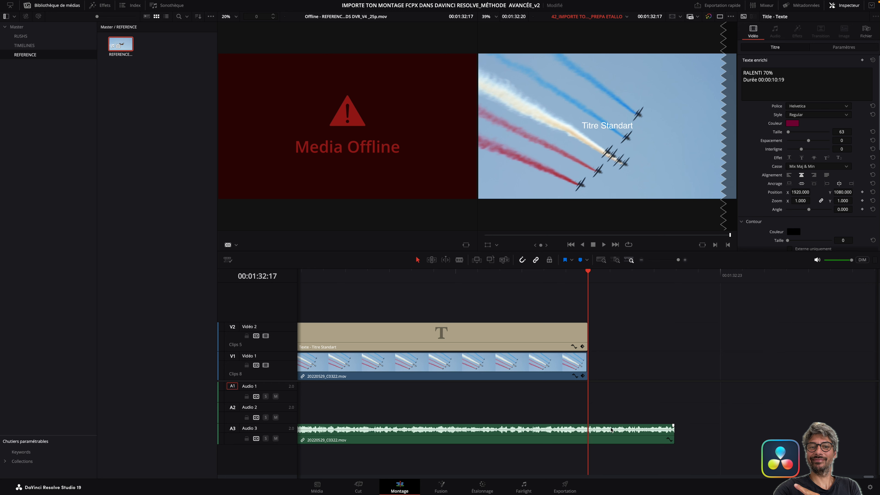
mouse_move(588, 278)
left_mouse_down()
mouse_move(676, 286)
mouse_move(597, 287)
left_mouse_up()
mouse_move(669, 434)
left_click(586, 434)
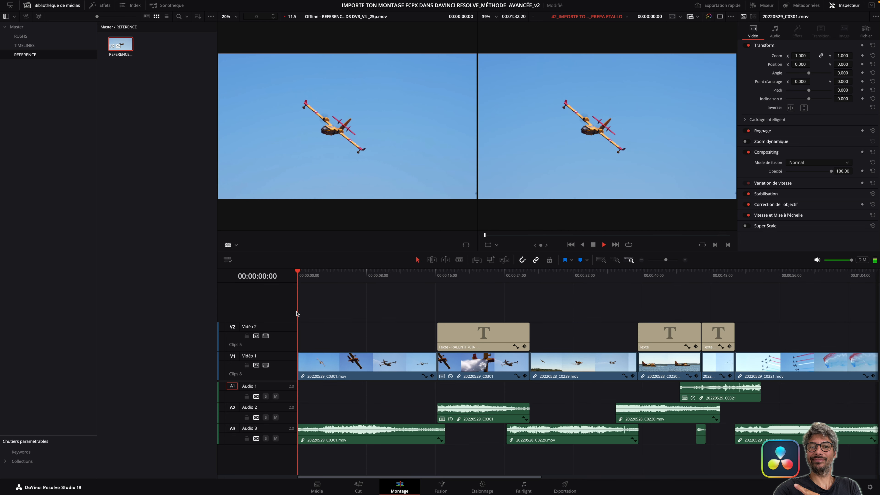
Step: Play the opening clip against the reference and place a marker at 00:00:05:17 on the timeline and the clip
key("space")
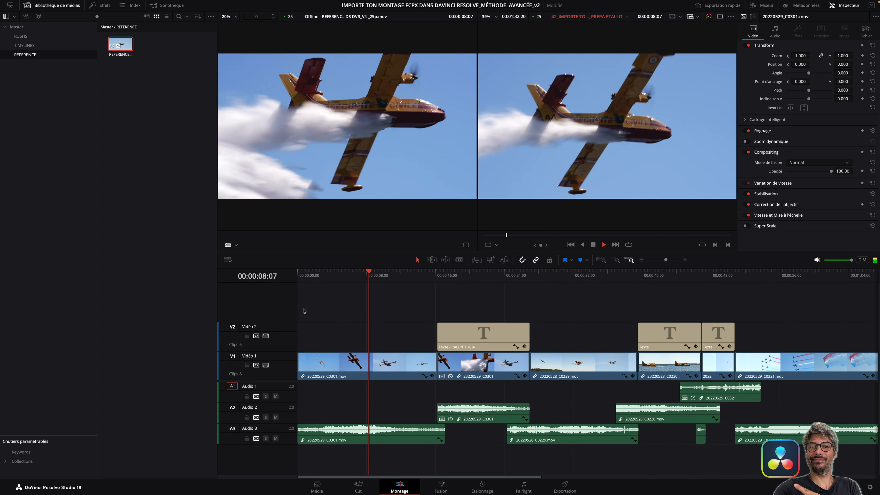
key("space")
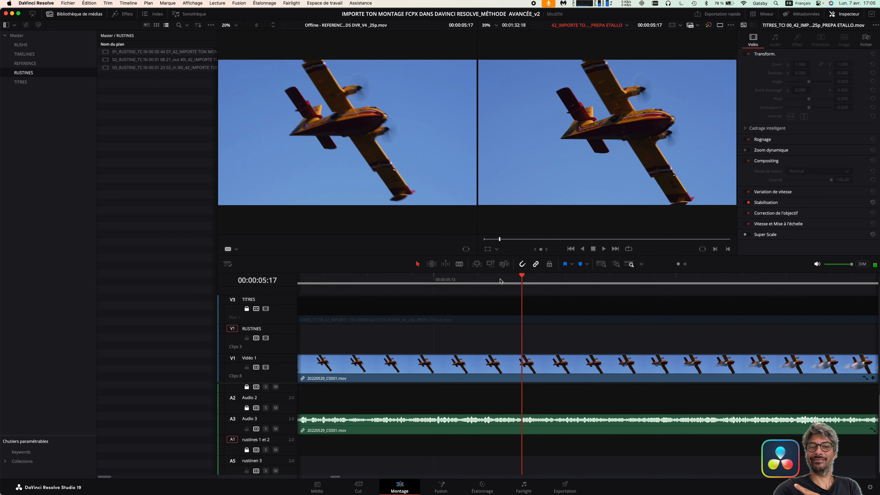
left_click(524, 362)
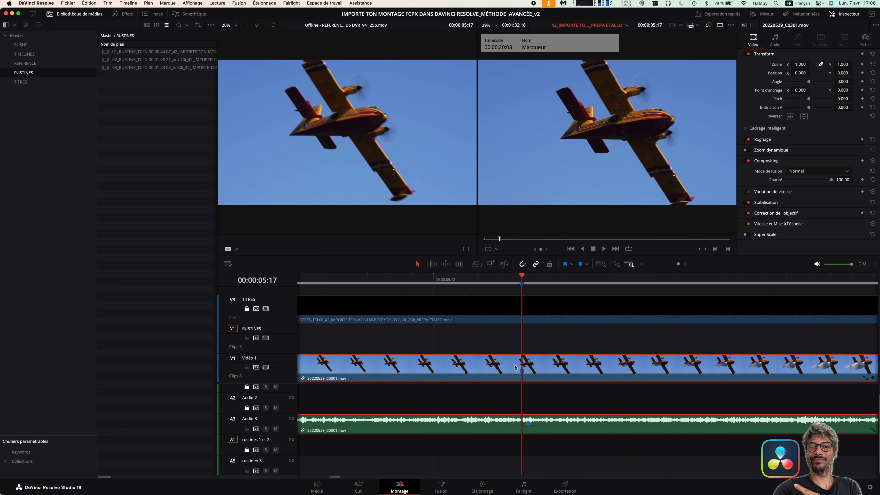
Step: Add a second marker to the first 20220529_C0301.mov clip at 00:00:05:23
key("Right")
key("Right")
key("Right")
key("Right")
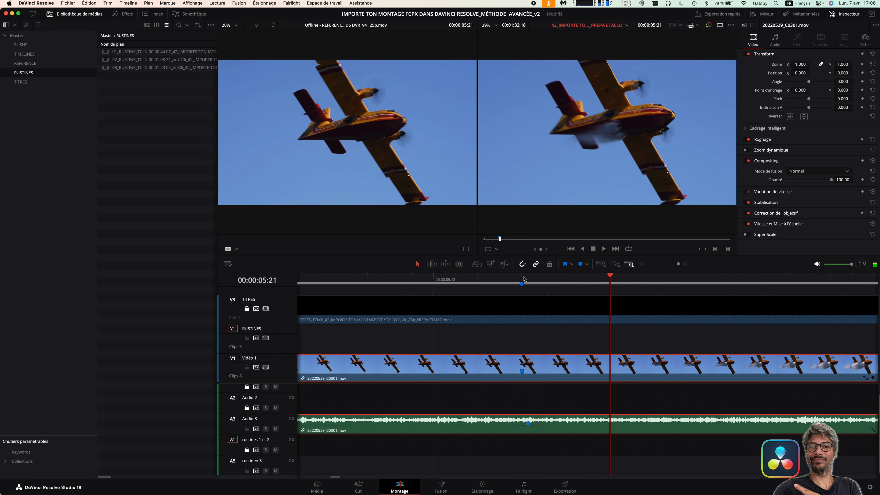
key("Right")
key("Right")
key("m")
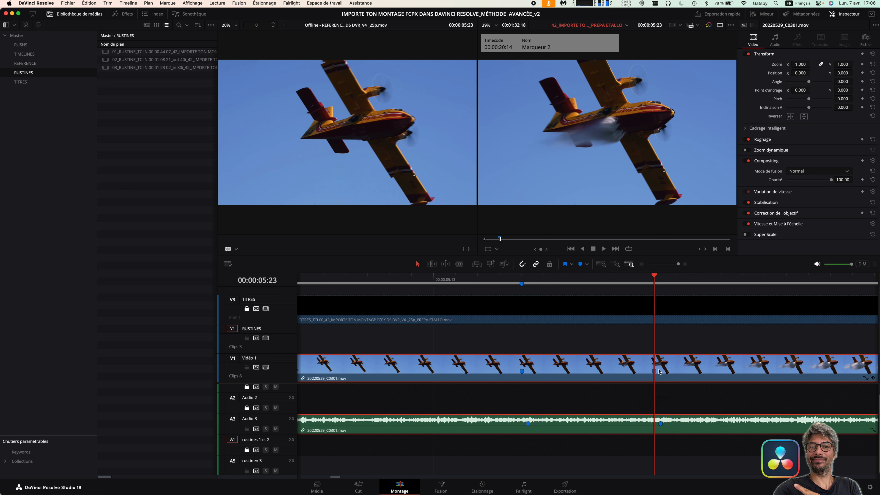
Step: Compare the first clip with the offline reference frame by frame, going back to the marker at 00:00:05:17
key("Left")
key("Left")
key("Left")
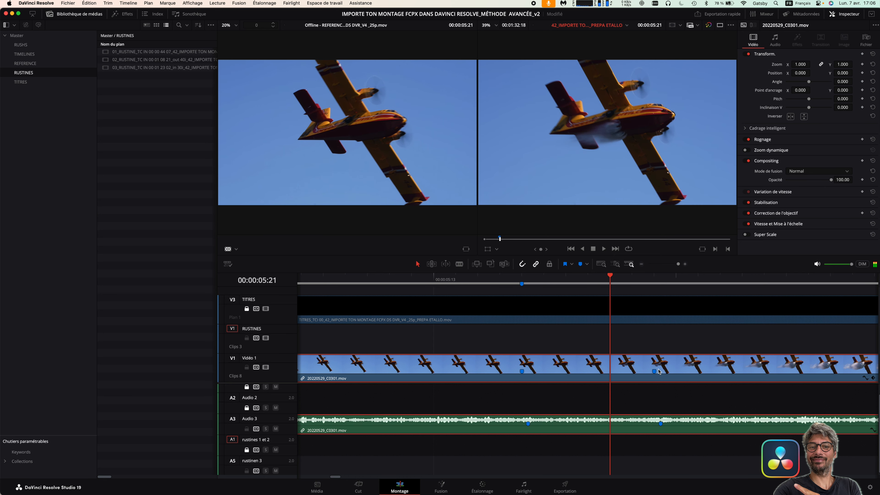
key("Left")
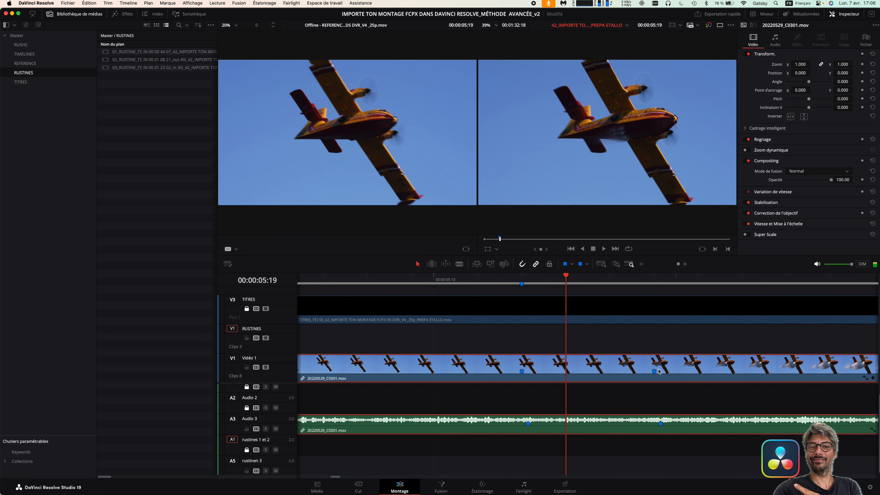
key("Left")
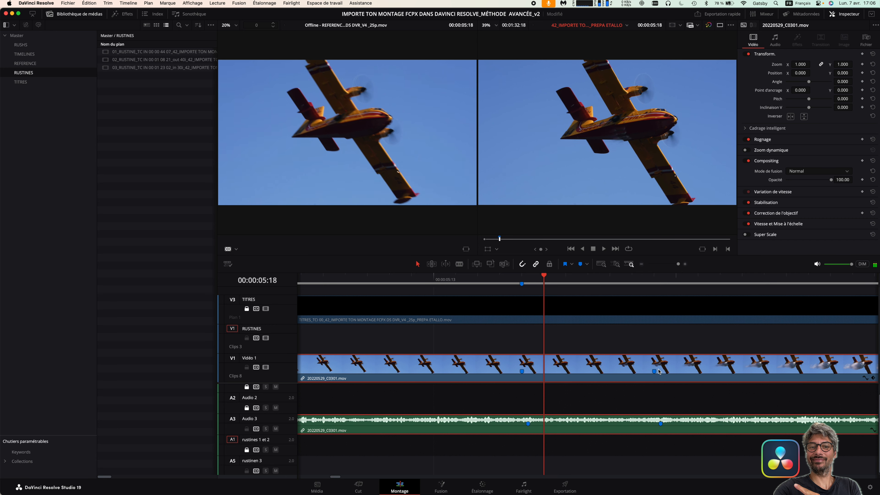
key("Left")
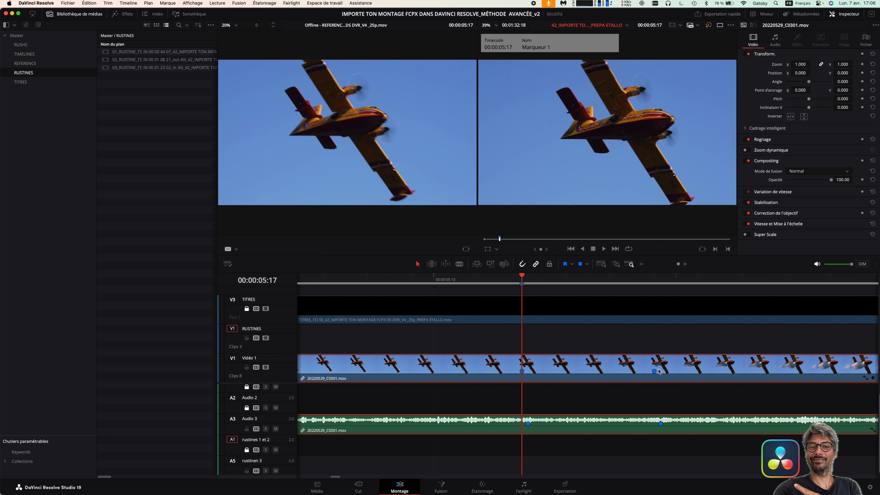
Step: Fit the whole timeline in view and play from 00:00:04:00 into the second clip to compare it with the reference
key("shift+z")
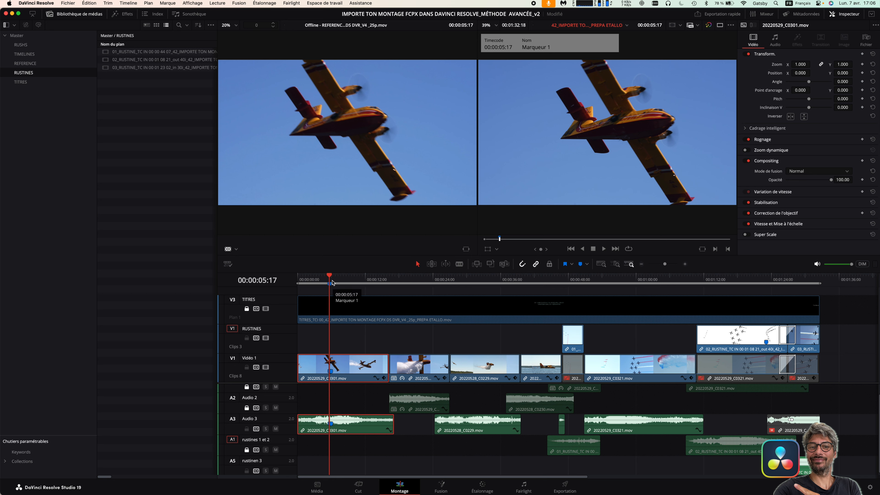
left_click_drag(329, 277, 320, 279)
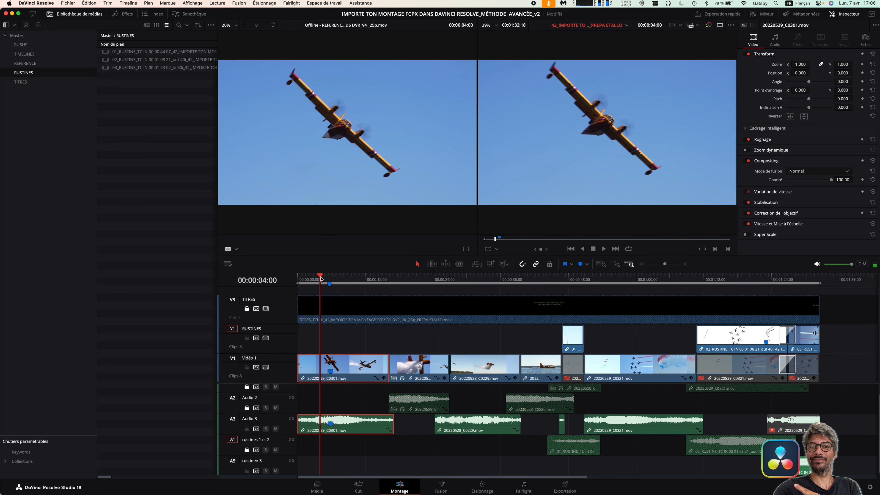
key("space")
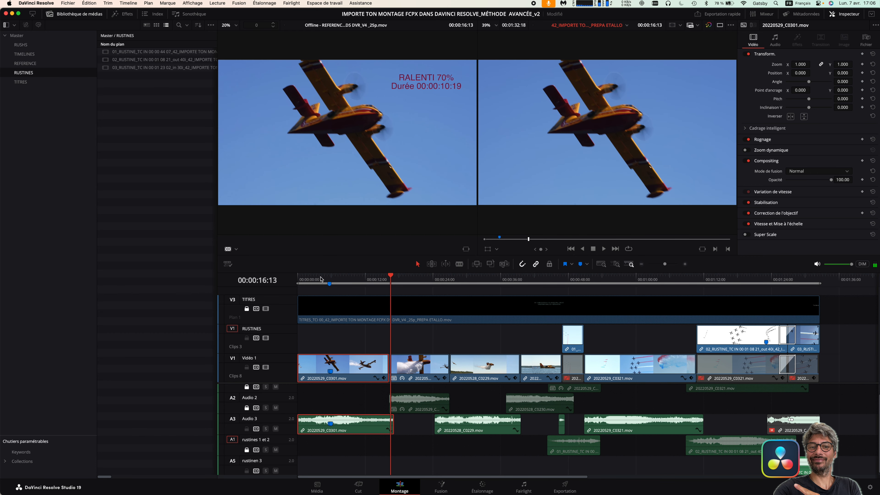
key("Up")
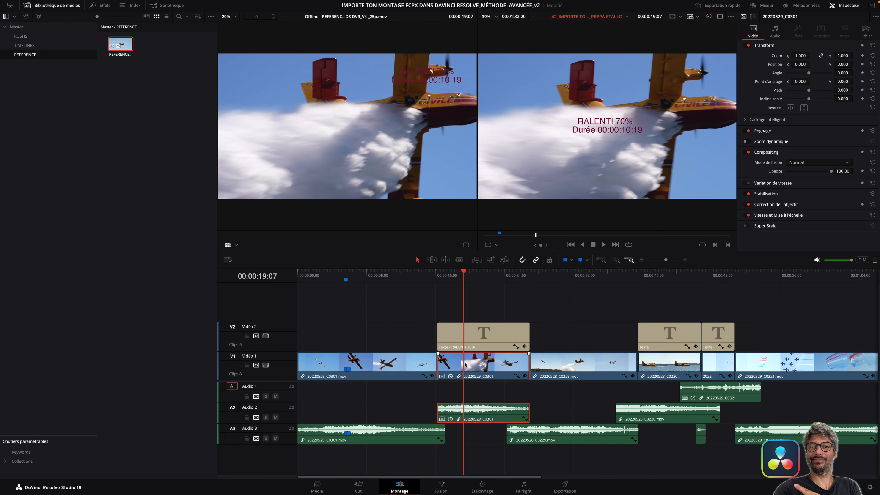
Step: Disable the RALENTI 70% title on V2 and place the playhead at the slow-motion clip's start, 00:00:16:06
left_click(476, 334)
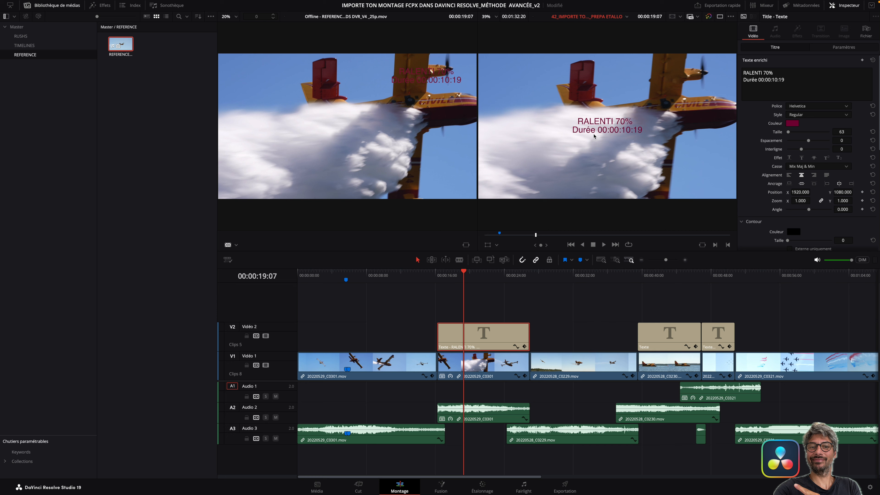
key("d")
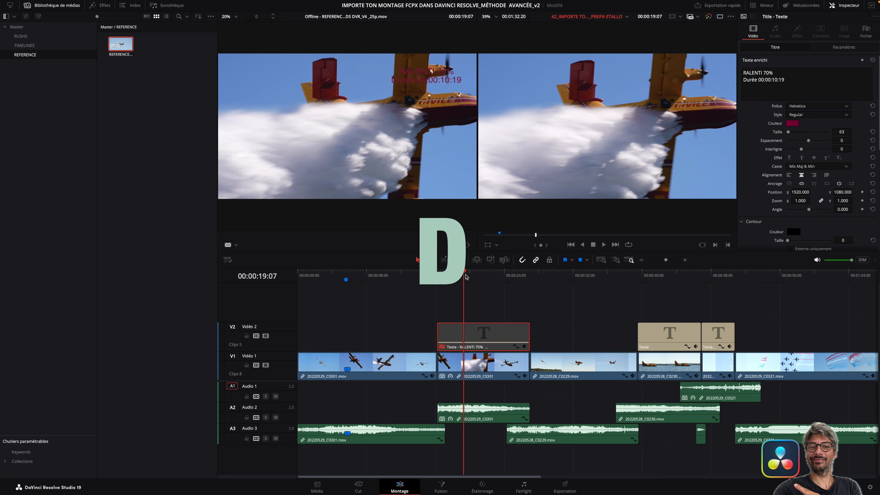
key("space")
left_click(437, 277)
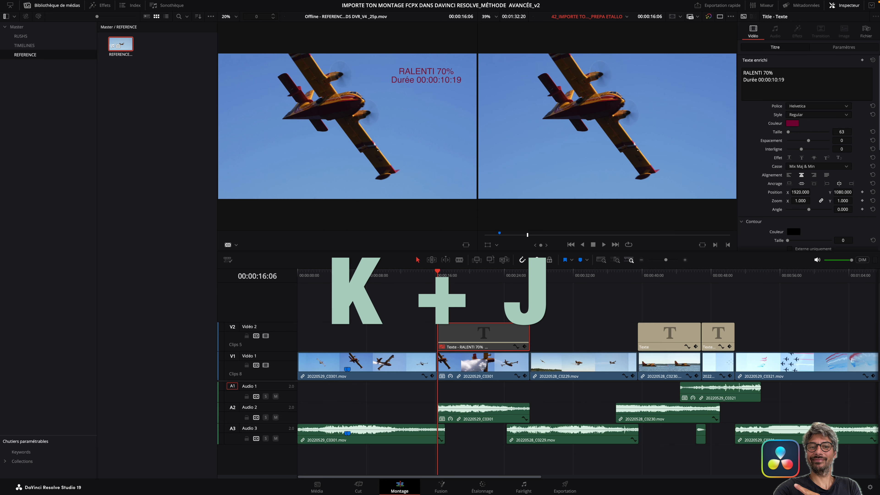
Step: Review the slow-motion clip against the offline reference, first frame by frame and at slow speed, followed by normal playback
key("k+j")
key("k+l")
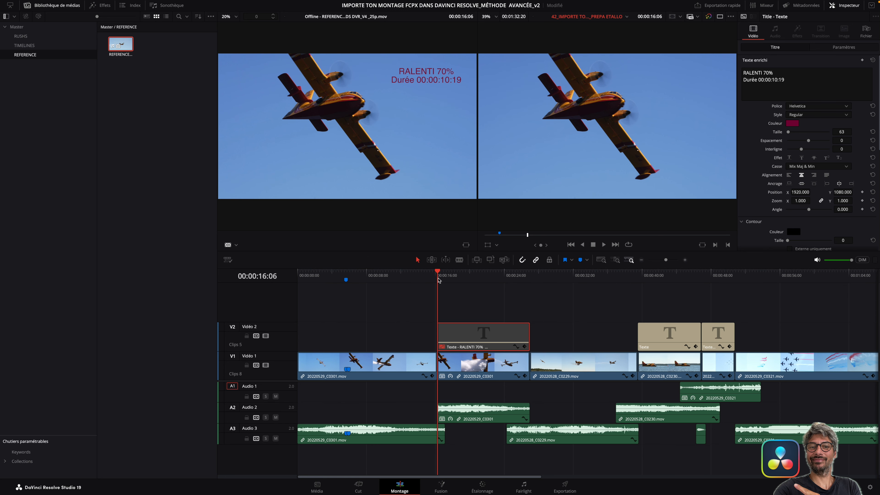
key("k+l")
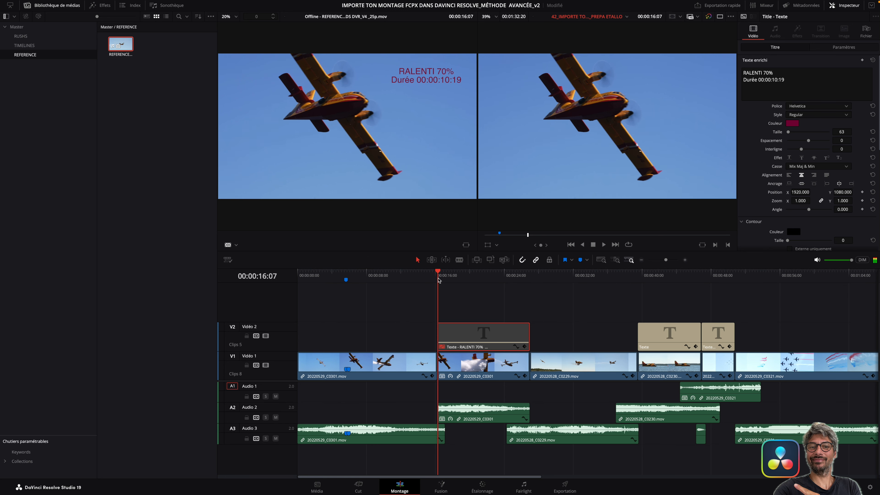
key("l")
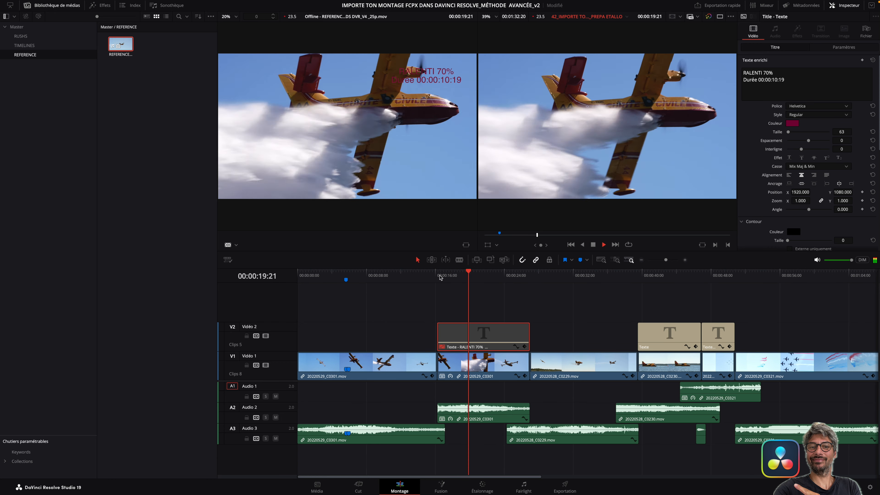
Step: Open the clip speed settings of the slow-motion 20220529_C0301 clip on V1 to check its speed and duration
left_click(451, 376)
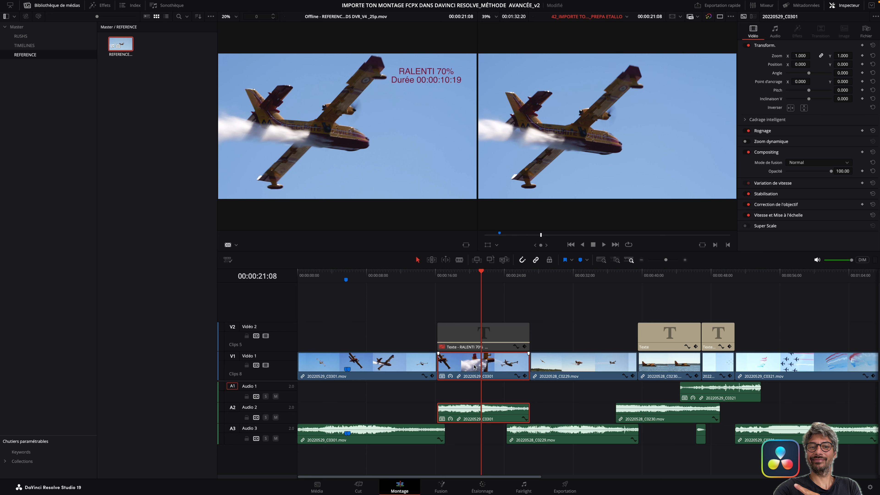
right_click(474, 367)
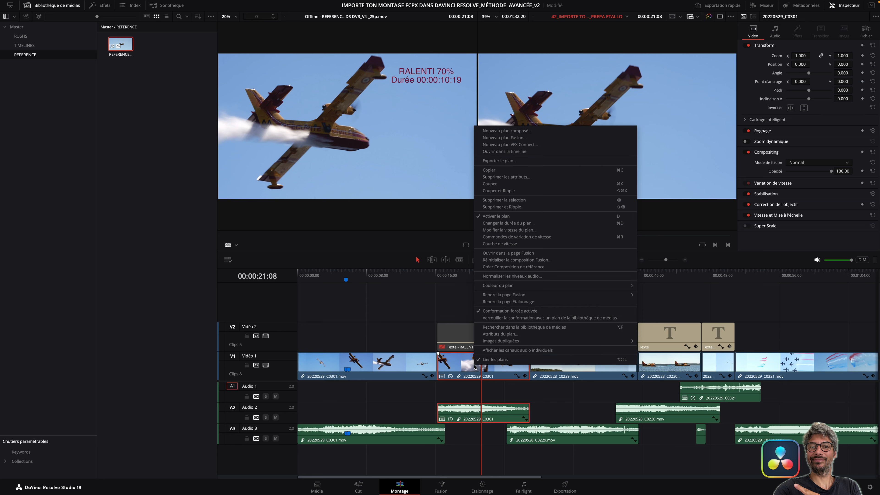
left_click(498, 231)
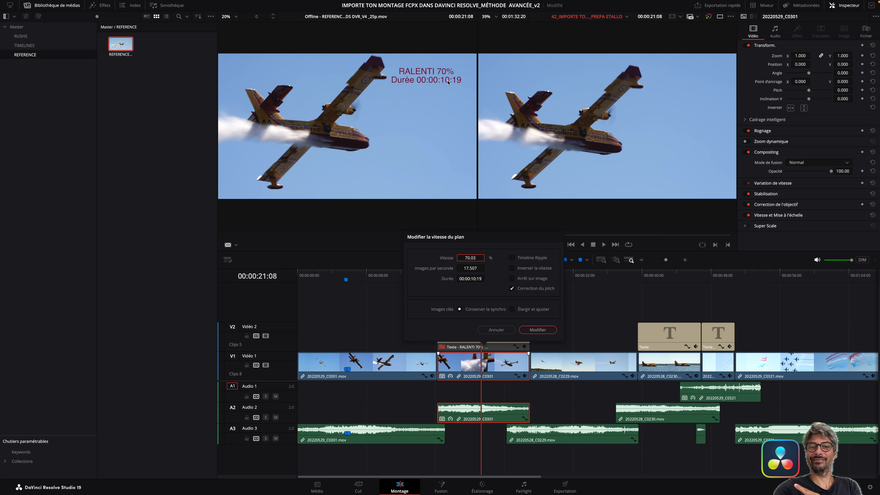
Step: Accept the clip speed settings and compare the slow-motion clip's end and the following C0229 clip with the reference, playing to 00:00:41:21
left_click(537, 330)
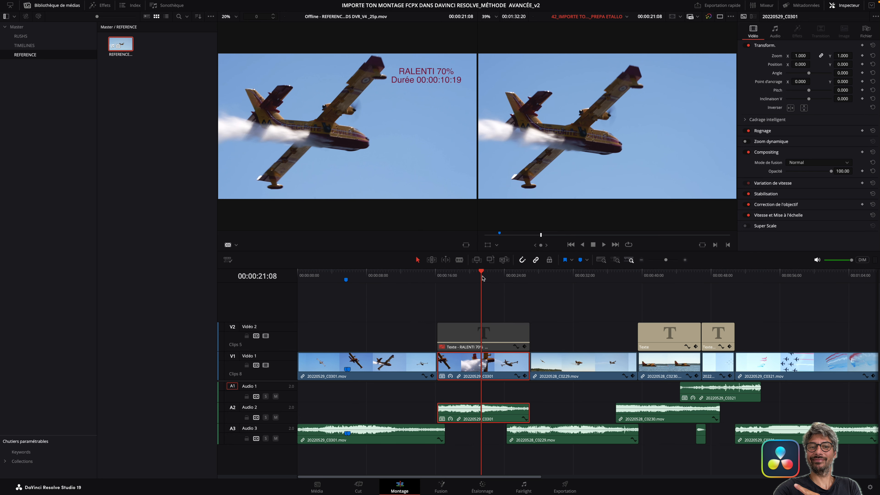
left_click_drag(483, 278, 533, 283)
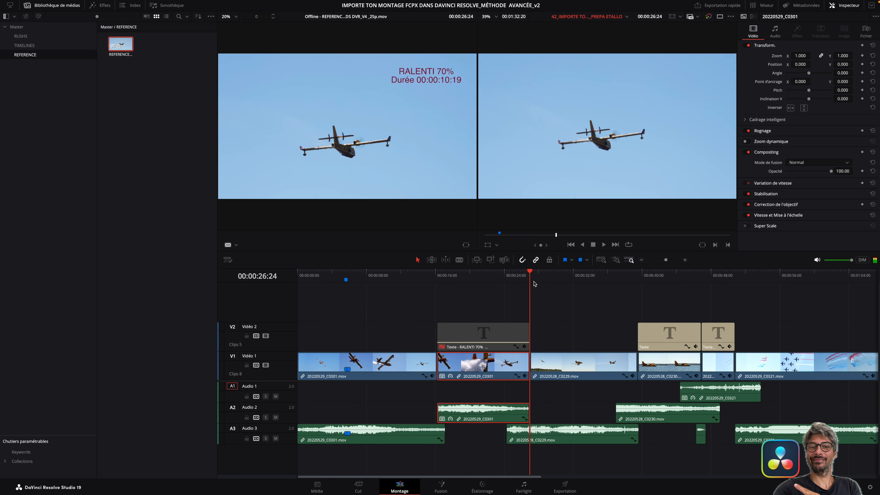
key("Right")
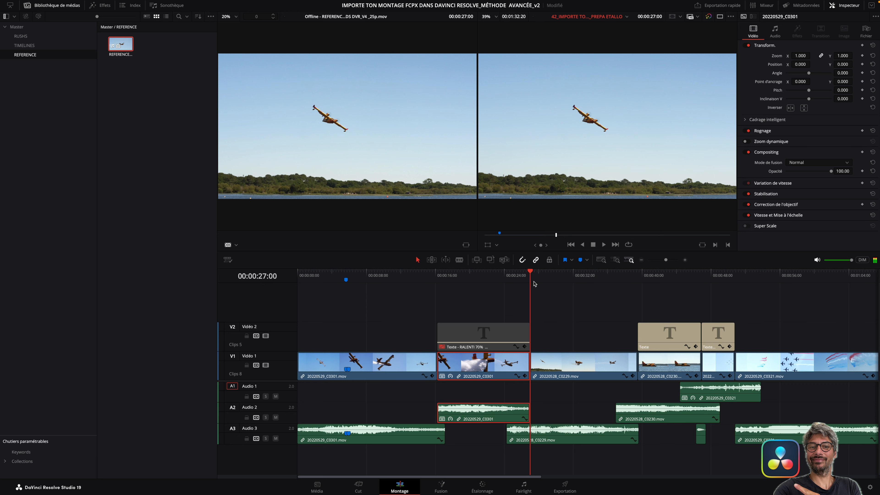
key("Right")
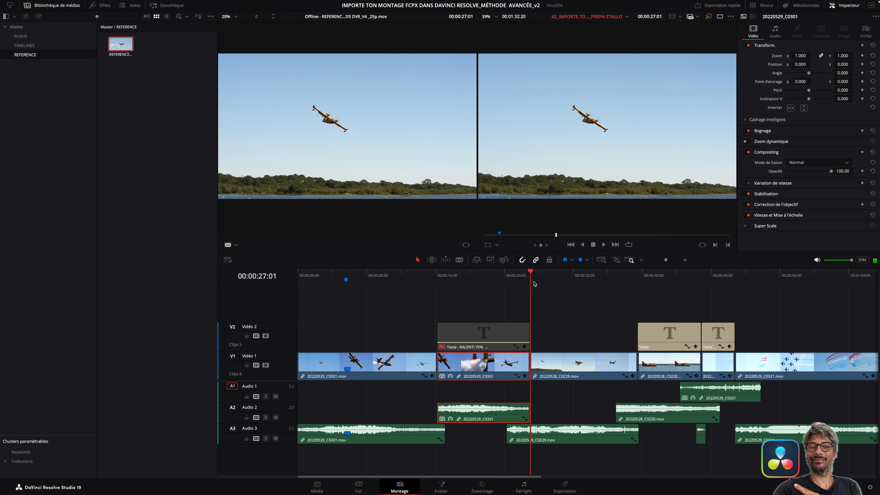
key("space")
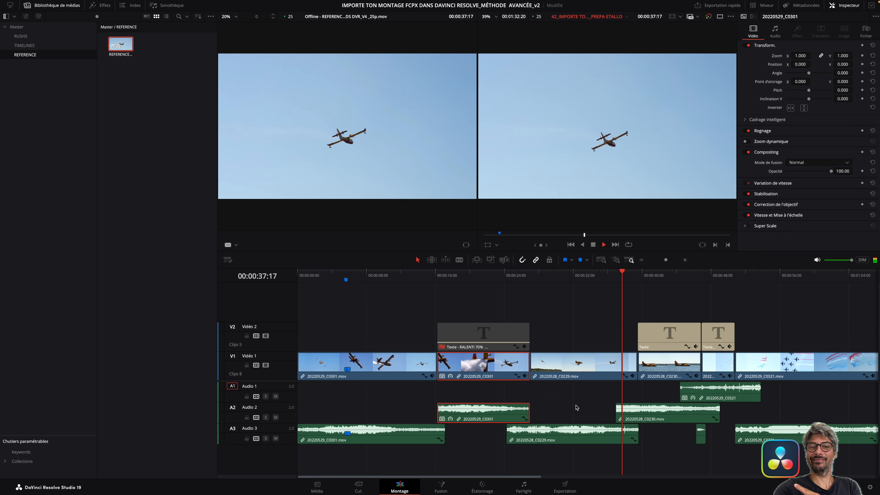
scroll(581, 410, "right", 5)
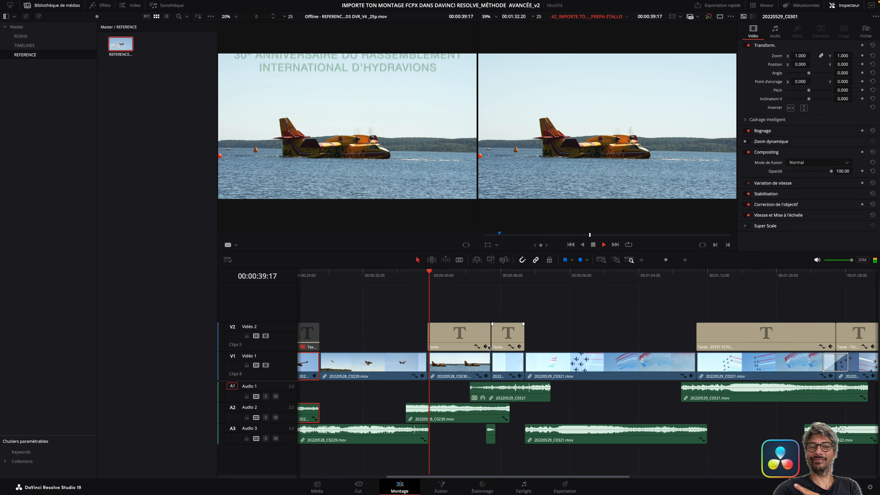
key("space")
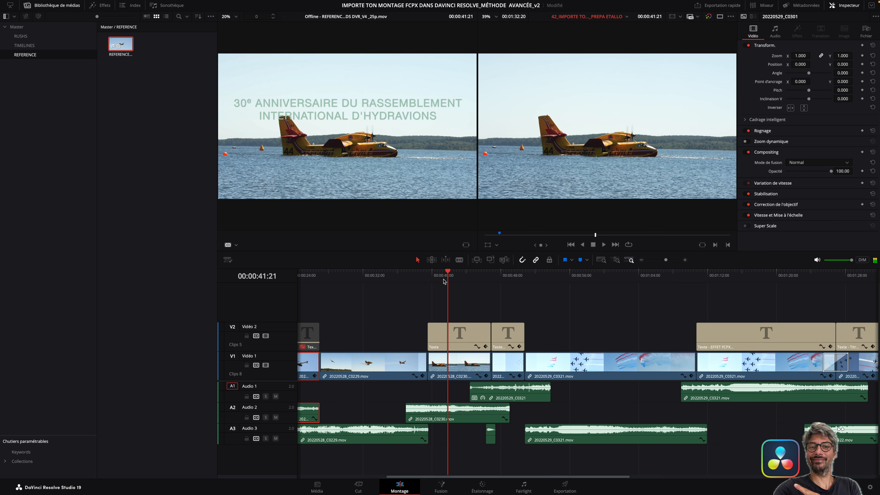
Step: Disable the title on V2 above the 20220528_C0230 seaplane clip and scrub that clip against the reference
left_click(454, 331)
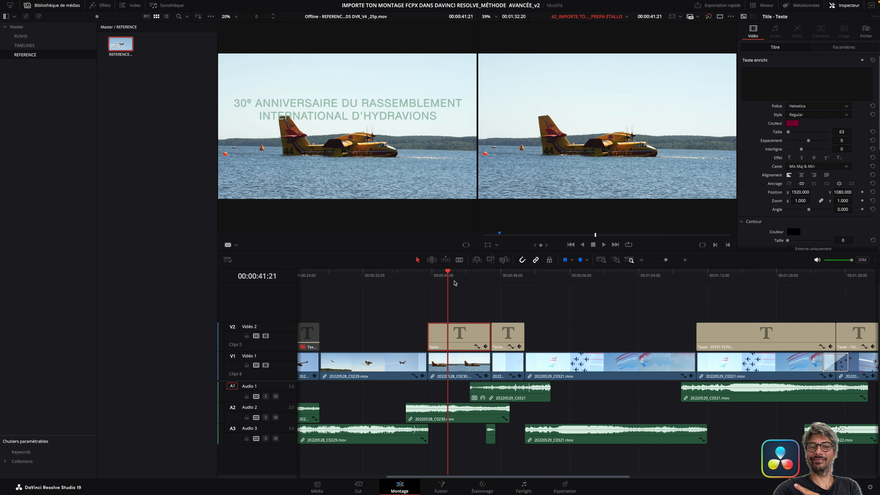
left_click_drag(446, 273, 468, 276)
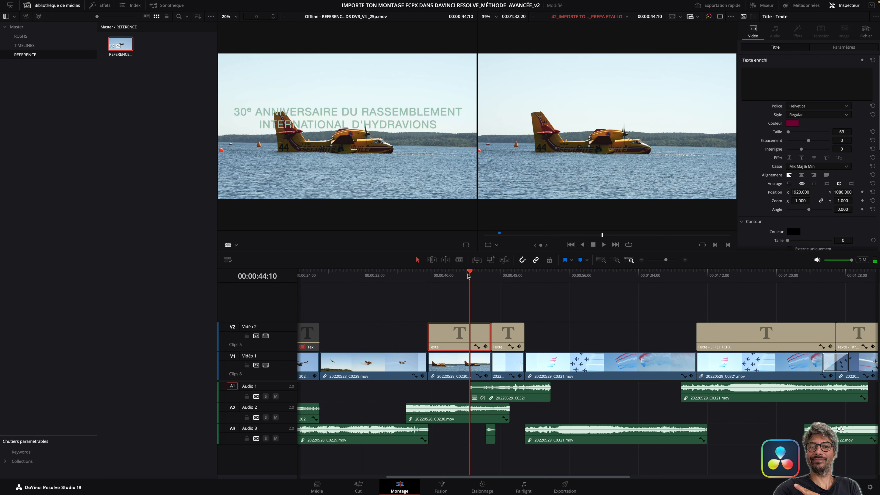
left_click_drag(468, 276, 467, 329)
key("d")
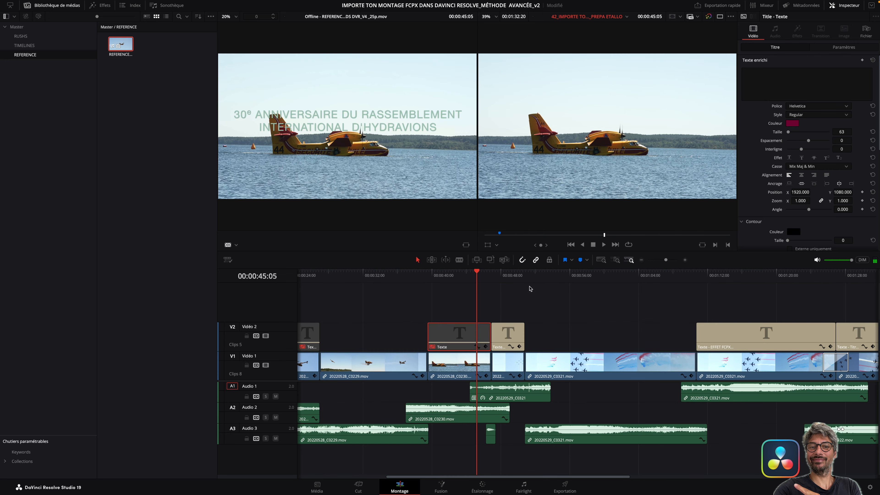
Step: Disable the ACCÉLÉRATION 131% title on V2 and place the playhead in the accelerated 20220529_C0321 clip
left_click_drag(478, 273, 492, 276)
key("super+equal")
key("super+equal")
left_click_drag(617, 277, 623, 277)
left_click(653, 333)
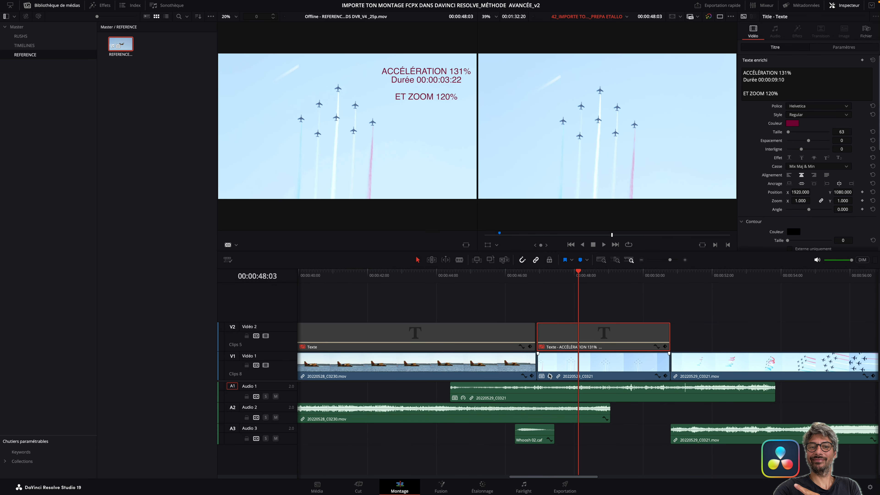
Step: Open the clip speed settings of the accelerated 20220529_C0321 clip on V1 to check its speed and duration
left_click(585, 369)
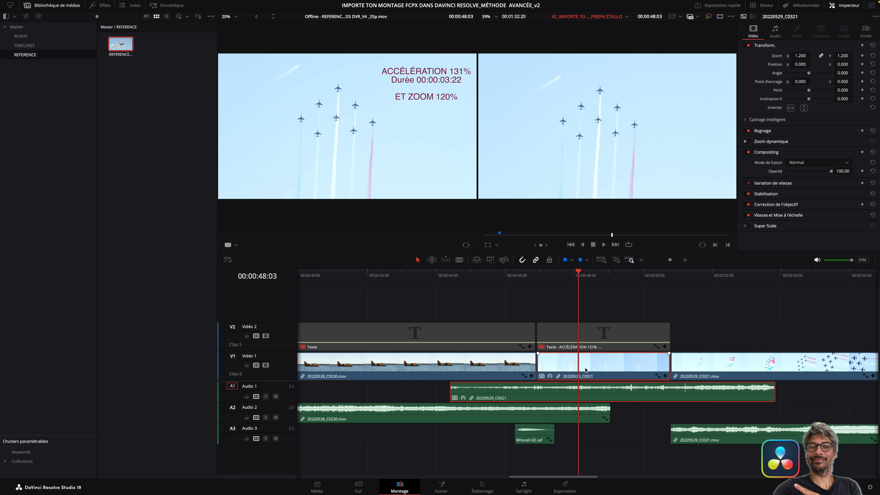
right_click(580, 368)
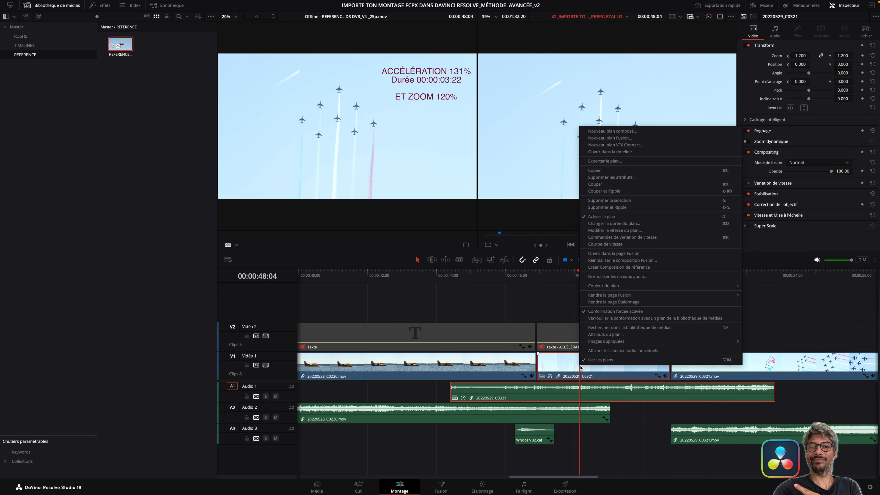
left_click(598, 231)
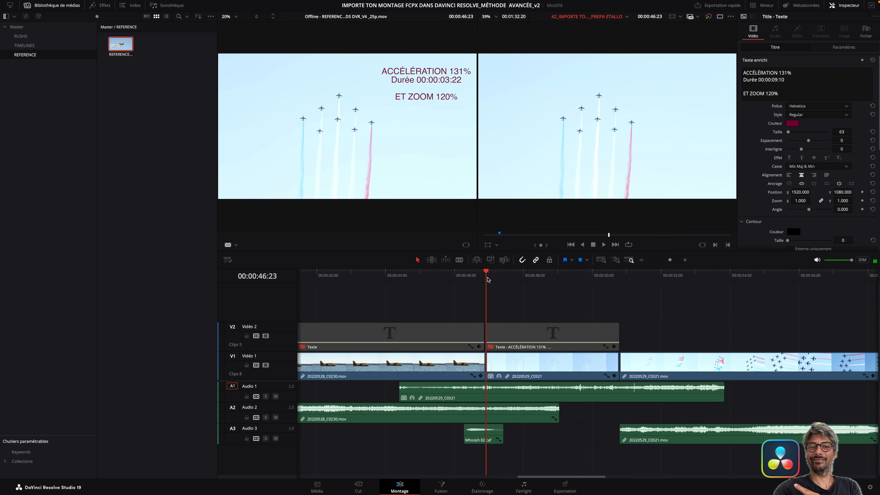
Step: Mark an in point at 00:00:46:23 and an out point at the accelerated clip's end, and scrub the clip against the reference
key("i")
left_click(619, 277)
key("o")
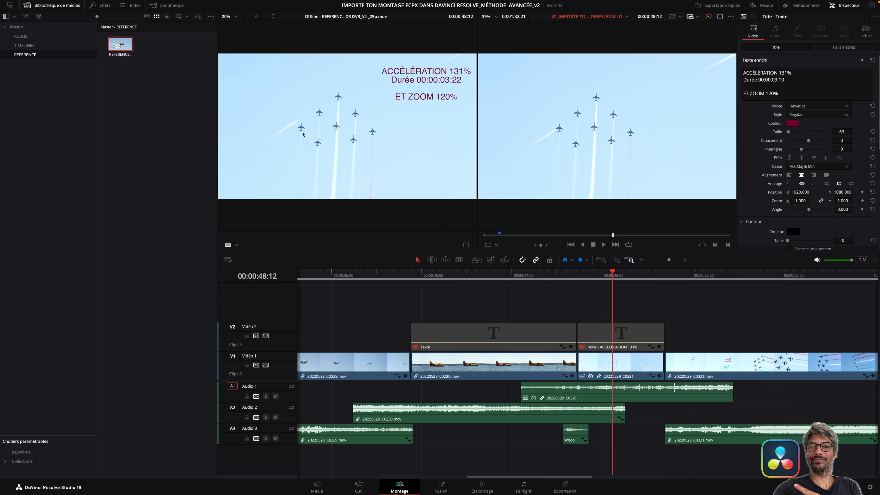
left_click_drag(613, 275, 636, 277)
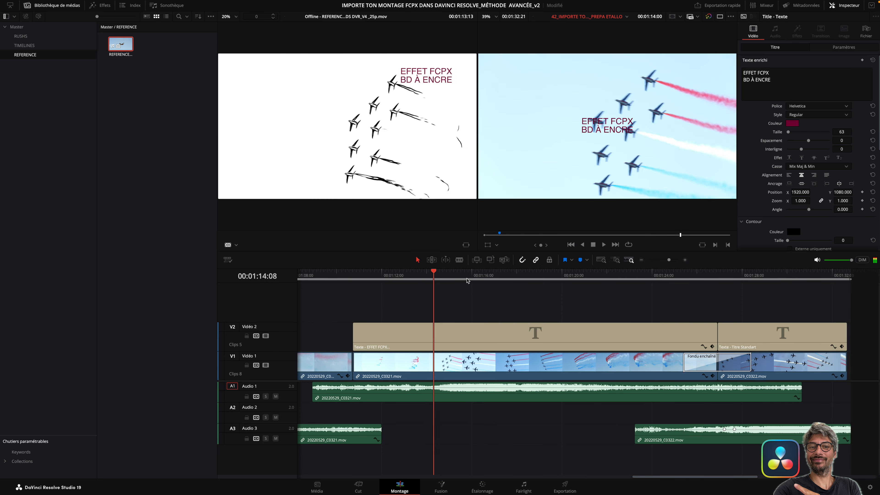
Step: Scrub the EFFET FCPX BD À ENCRE section, the cross dissolve and the last clip against the reference, and select the Titre Standart title
left_click(493, 283)
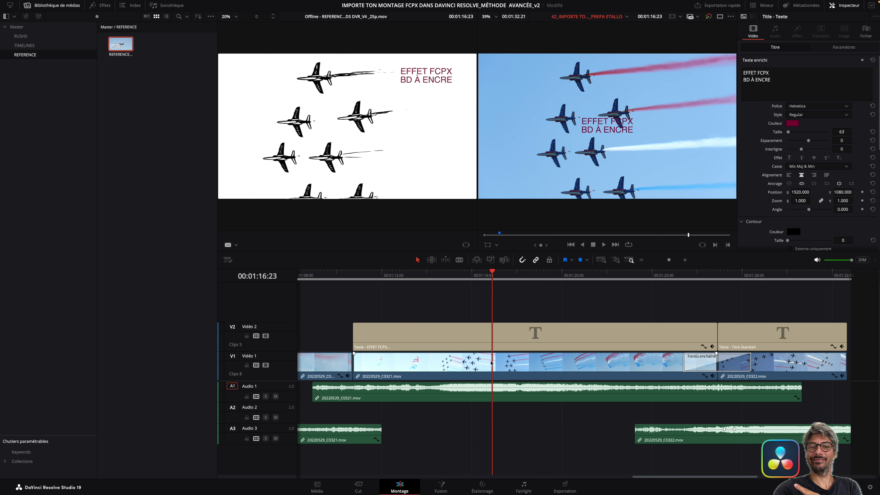
left_click_drag(496, 270, 684, 291)
scroll(684, 291, "right", 7)
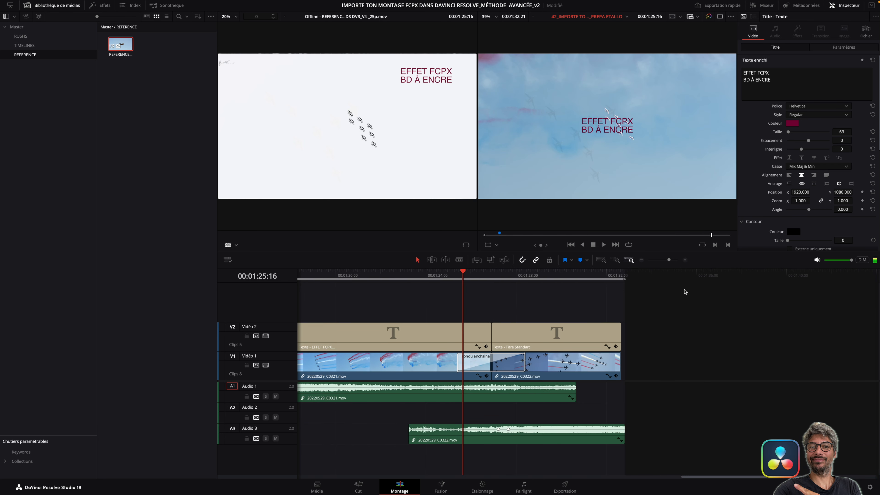
left_click_drag(463, 273, 558, 281)
left_click(581, 344)
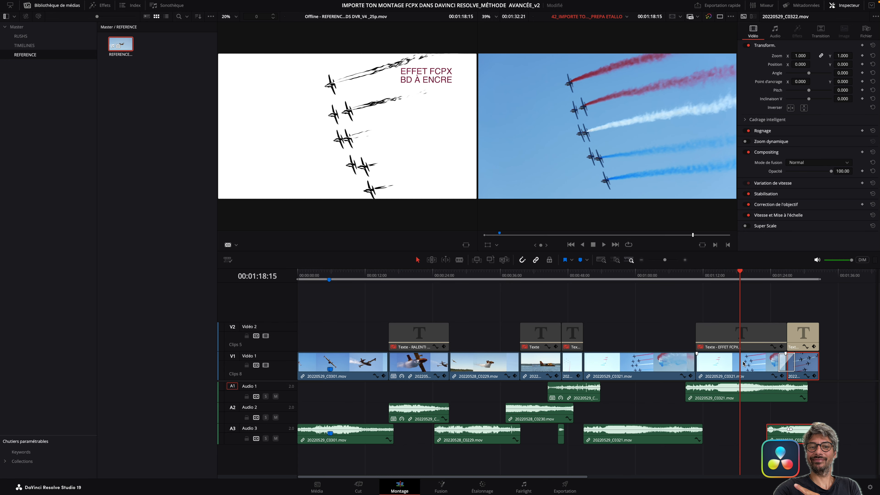
Step: Switch to Final Cut Pro and disable the RALENTI 70%, ACCÉLÉRATION and EFFET FCPX titles in the PREPA ETALLO project
key("super+Tab")
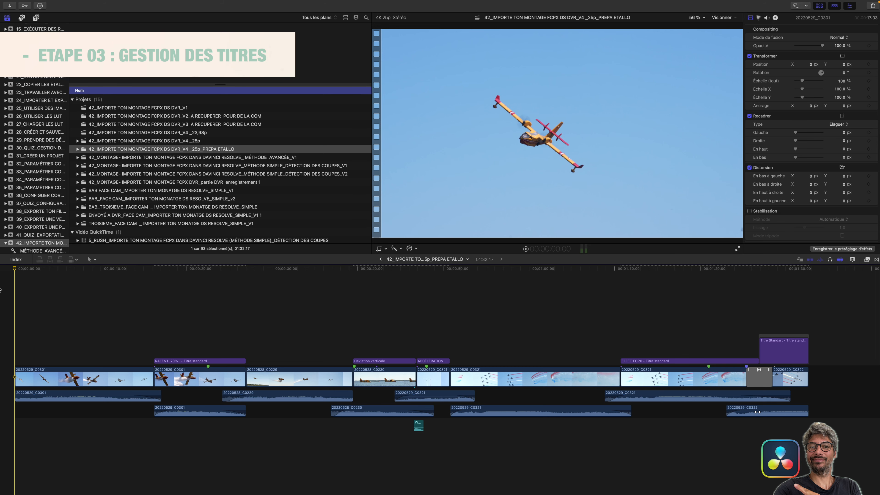
left_click(204, 361)
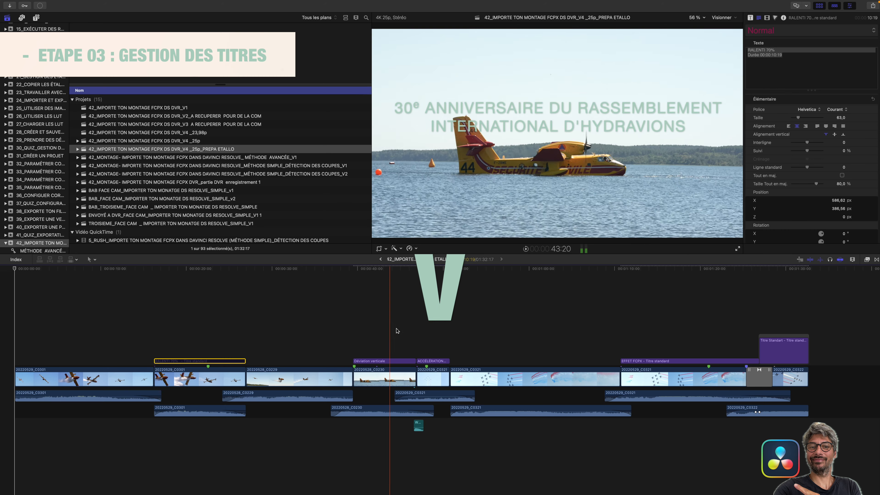
left_click(433, 361)
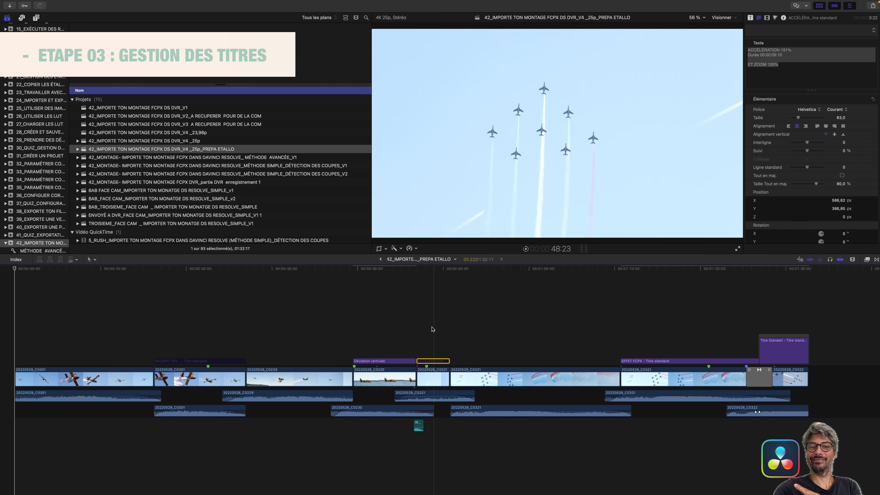
left_click(678, 361)
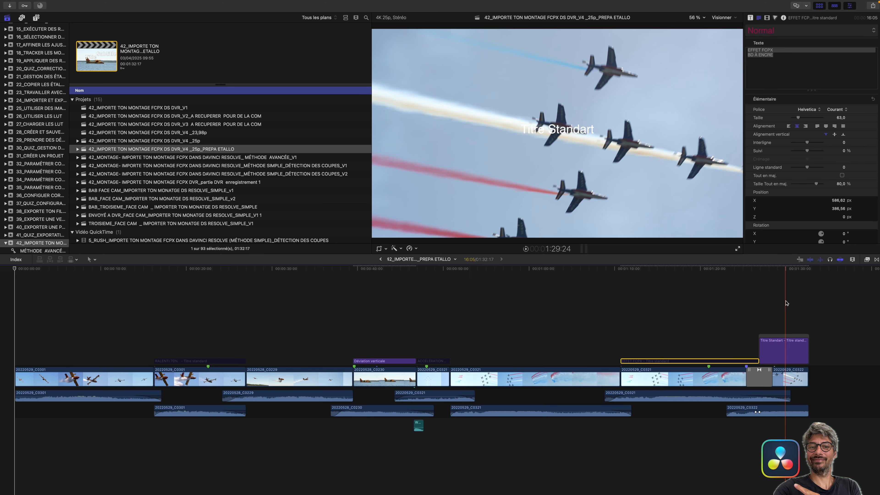
Step: Disable all video and audio clips below the titles, preview the remaining Titre Standart title, and return the playhead to the project start
left_click_drag(847, 378, 110, 435)
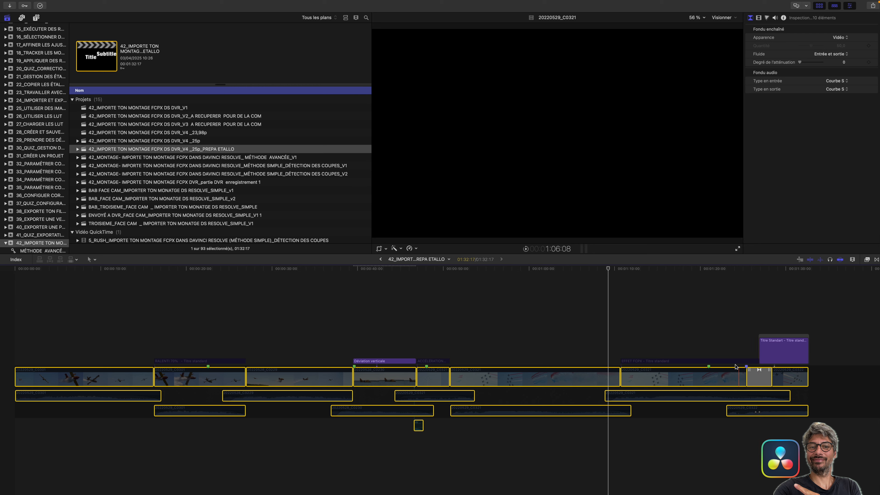
left_click(701, 361)
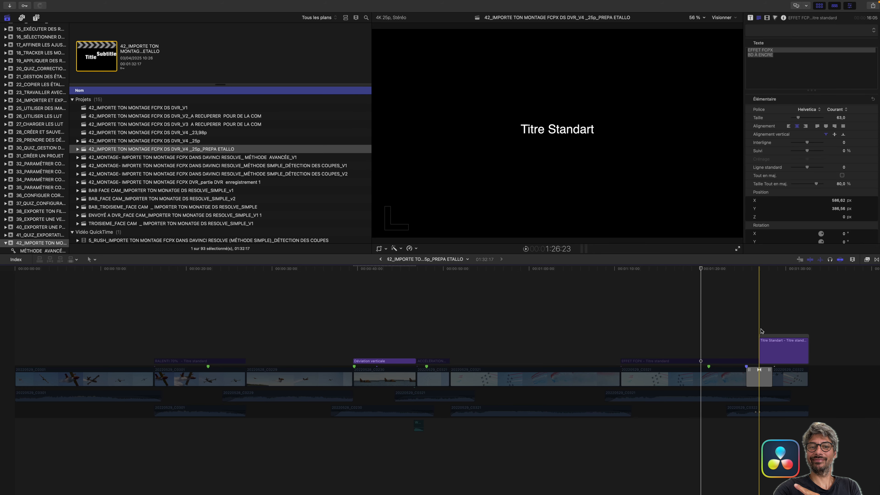
key("space")
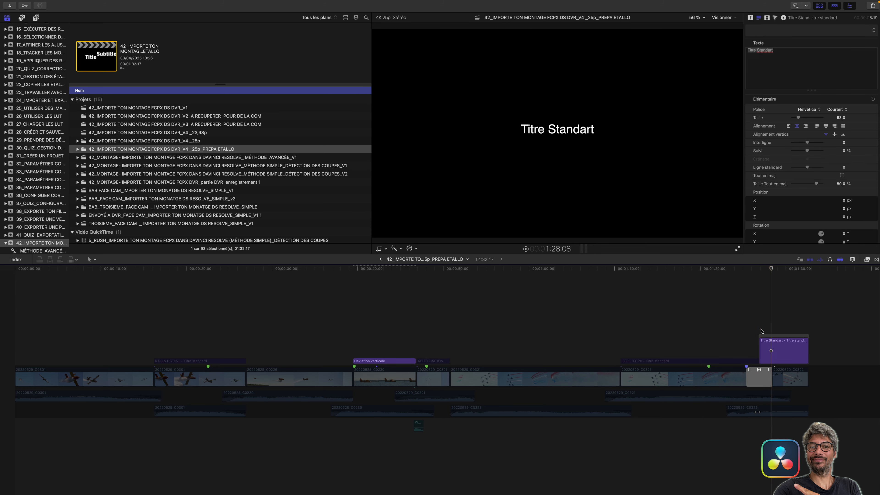
left_click(285, 282)
key("Home")
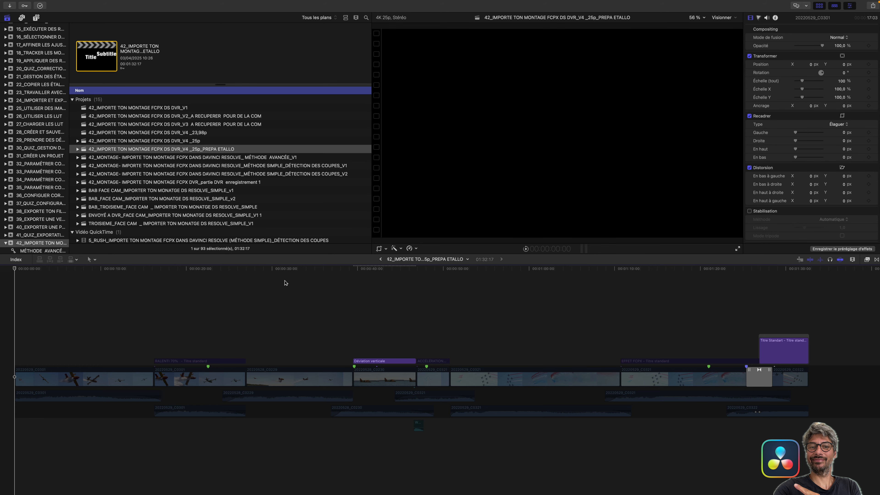
Step: Open the file export for the project and set it to video only with the Apple ProRes 4444 codec
key("super+e")
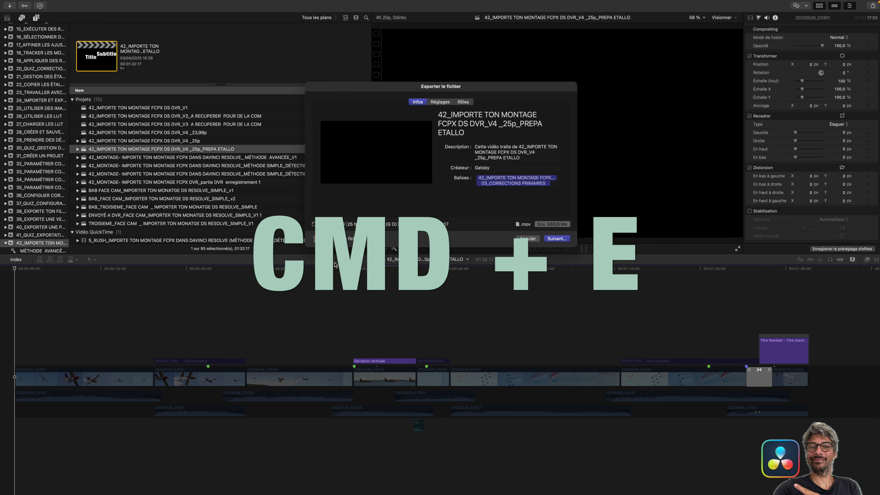
left_click(442, 103)
left_click(512, 129)
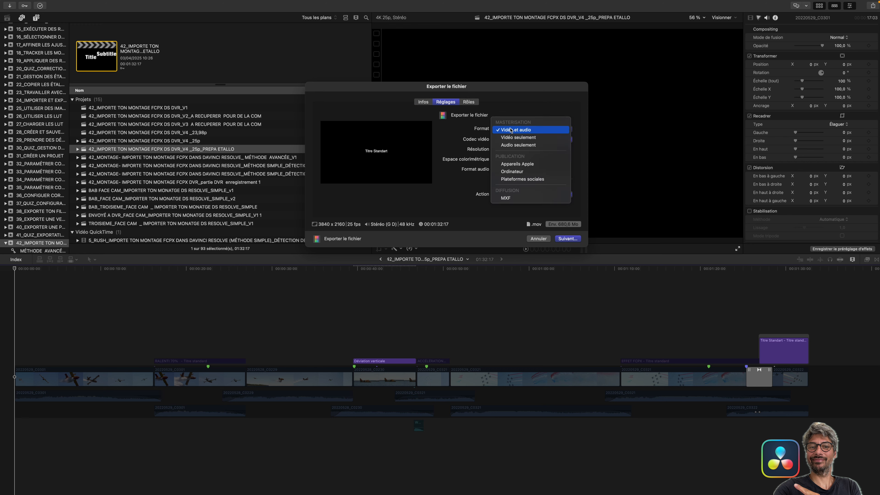
left_click(516, 138)
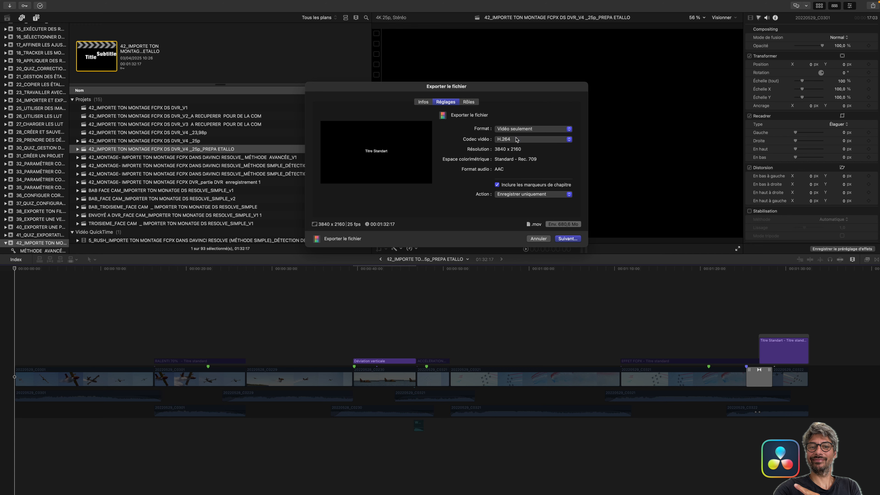
left_click(504, 141)
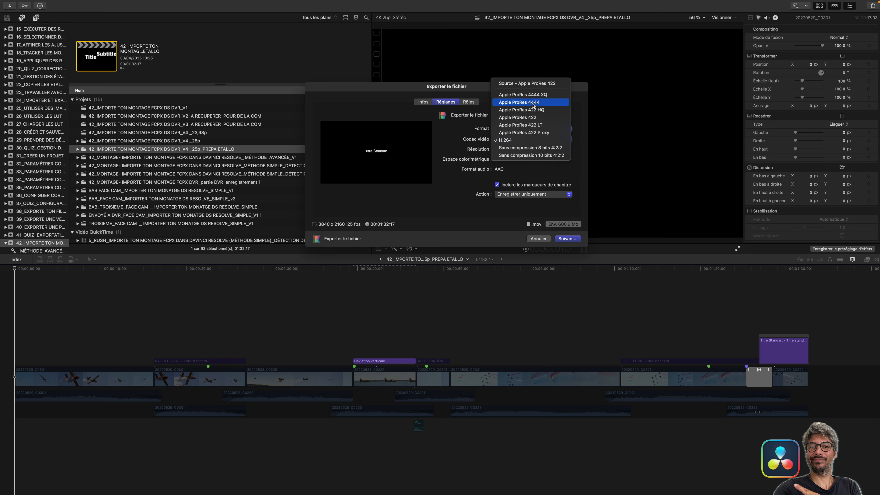
left_click(556, 105)
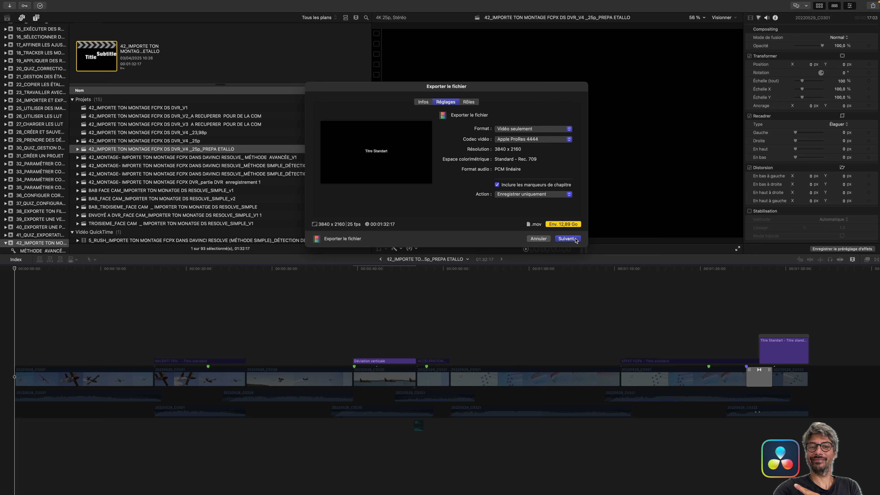
Step: Save the titles export in the PREPA ETALLO folder, adding the prefix TITRES_TCIN_00_ to the file name
left_click(567, 238)
left_click(407, 138)
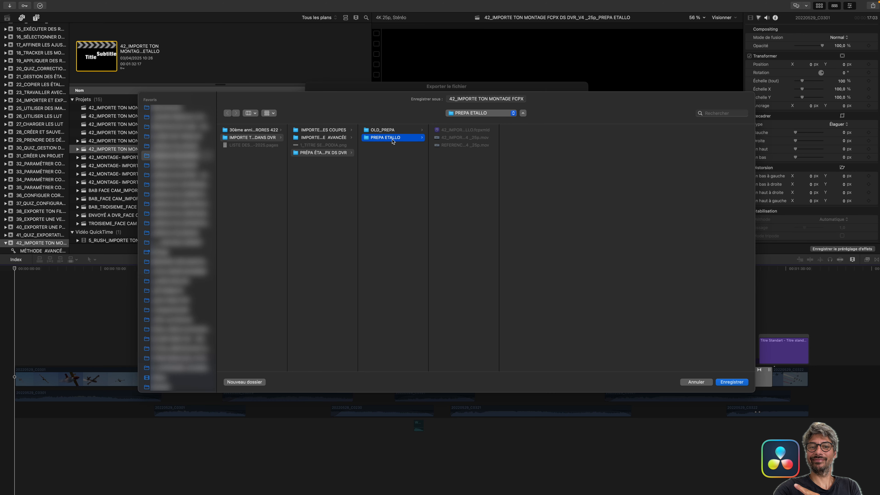
left_click(455, 100)
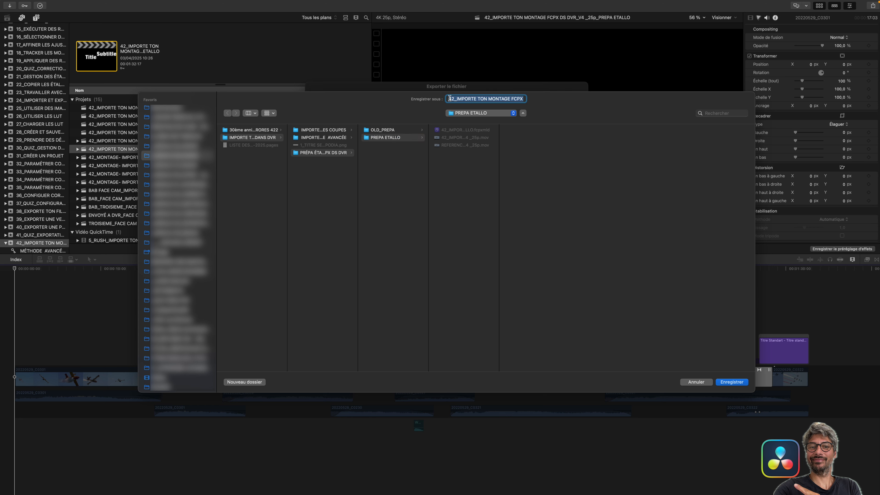
key("Caps_Lock")
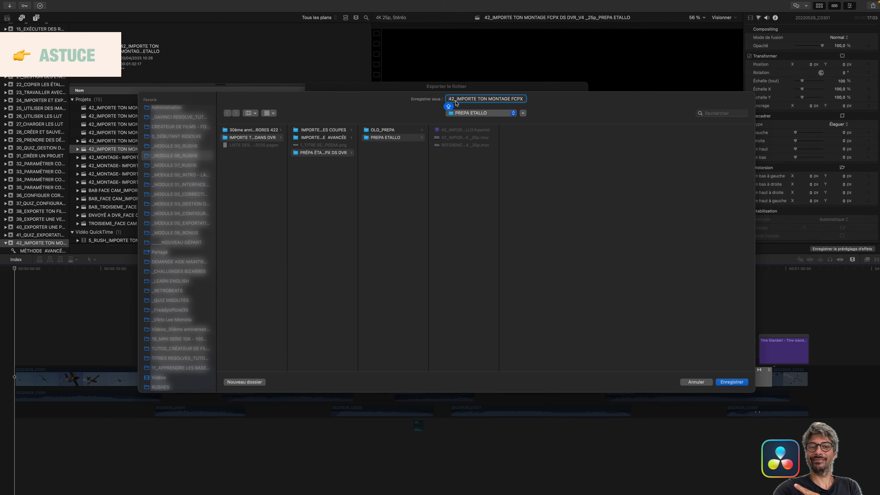
type("TITRES_")
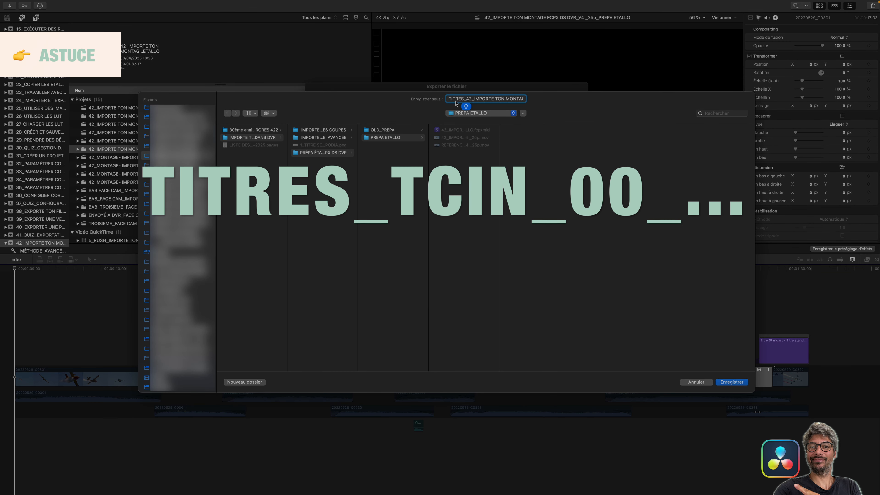
type("TCI 00_")
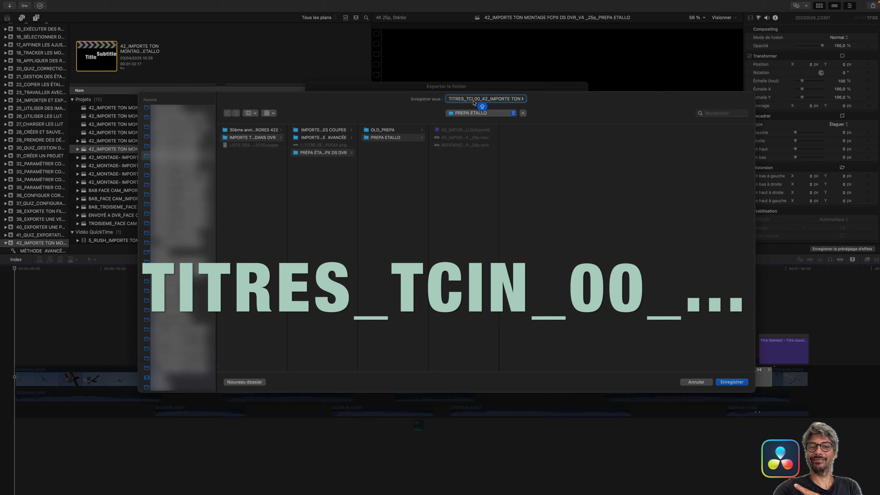
left_click(732, 382)
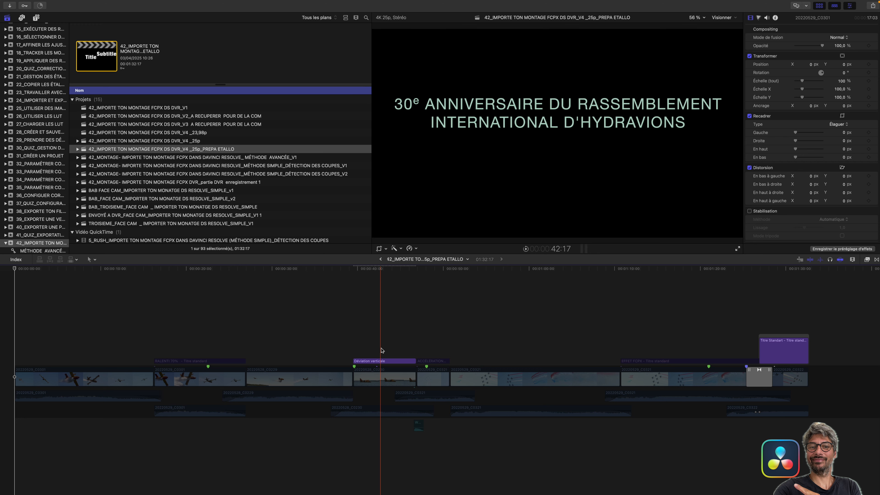
Step: Scrub over the Déviation verticale title and re-enable all video and audio clips below the titles
left_click(372, 270)
left_click_drag(366, 271, 353, 270)
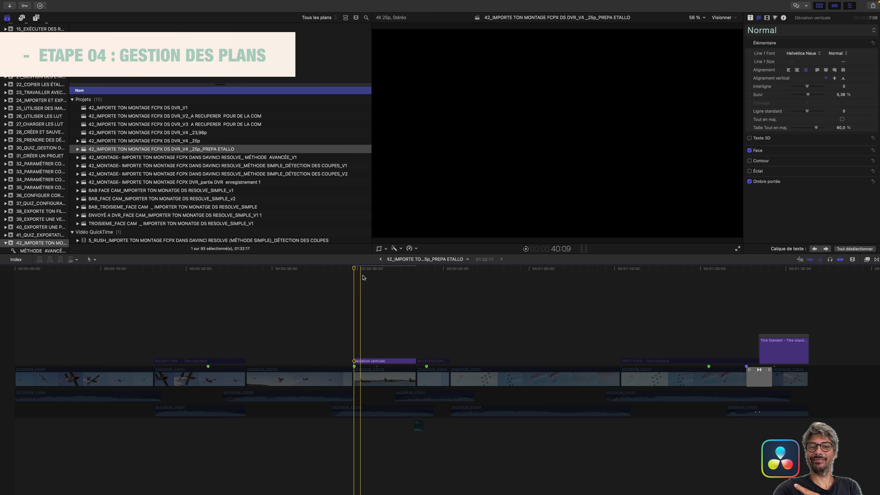
left_click(359, 280)
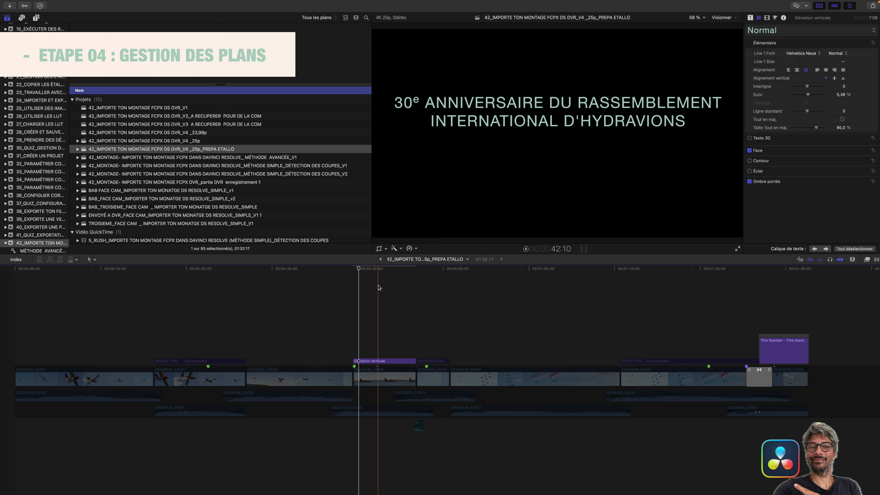
left_click_drag(839, 377, 99, 431)
key("v")
left_click(298, 335)
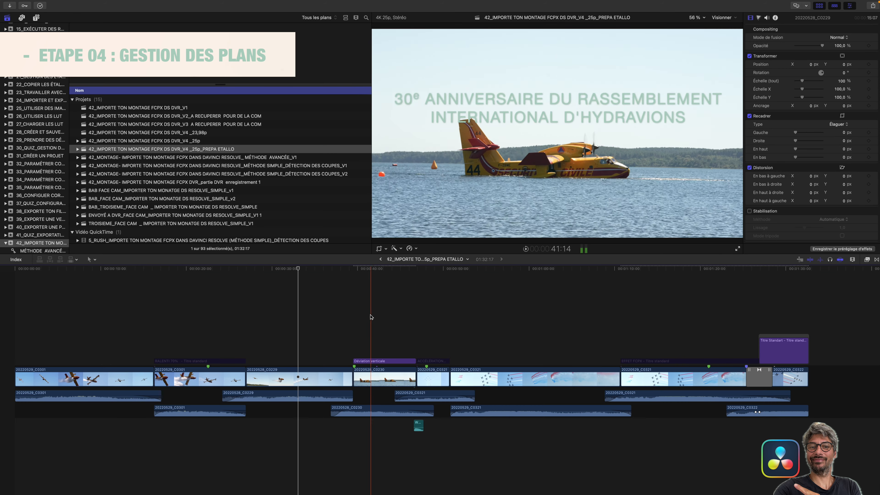
Step: Lift the accelerated clip out of the primary storyline, and disable the Déviation verticale title and all other video and audio clips below the titles
left_click(432, 378)
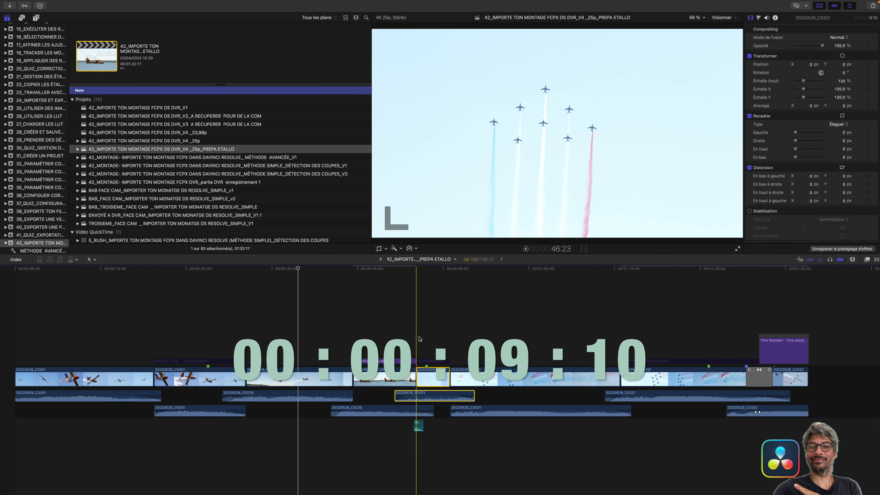
key("alt+super+Up")
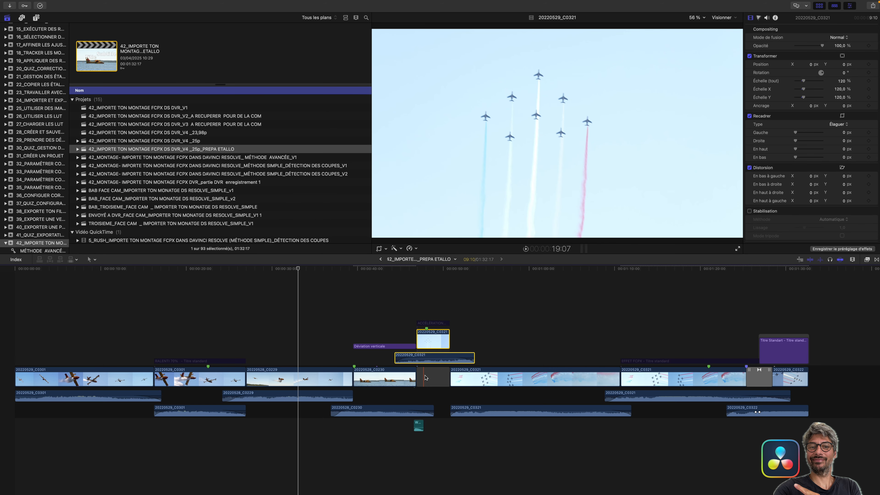
left_click(411, 347)
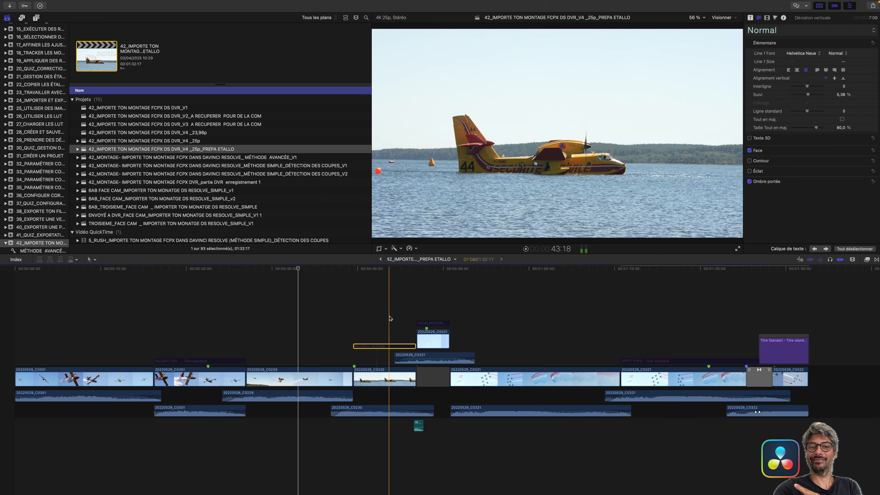
left_click_drag(839, 375, 94, 433)
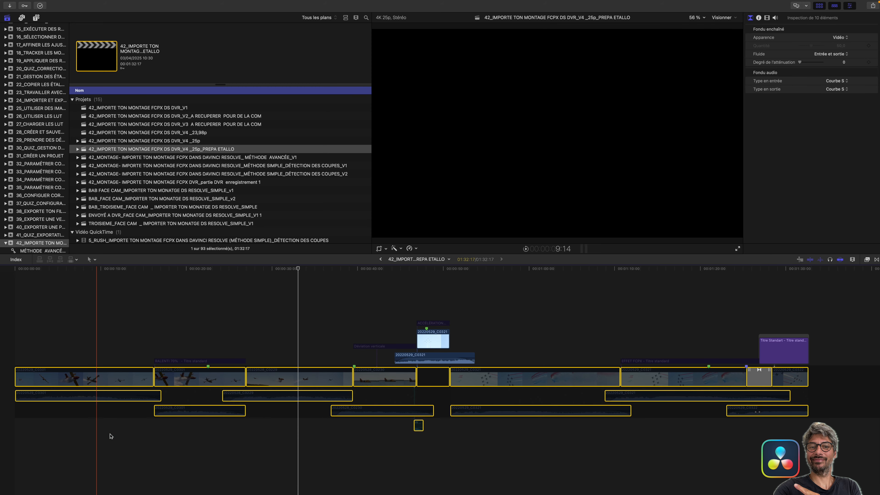
left_click(413, 345)
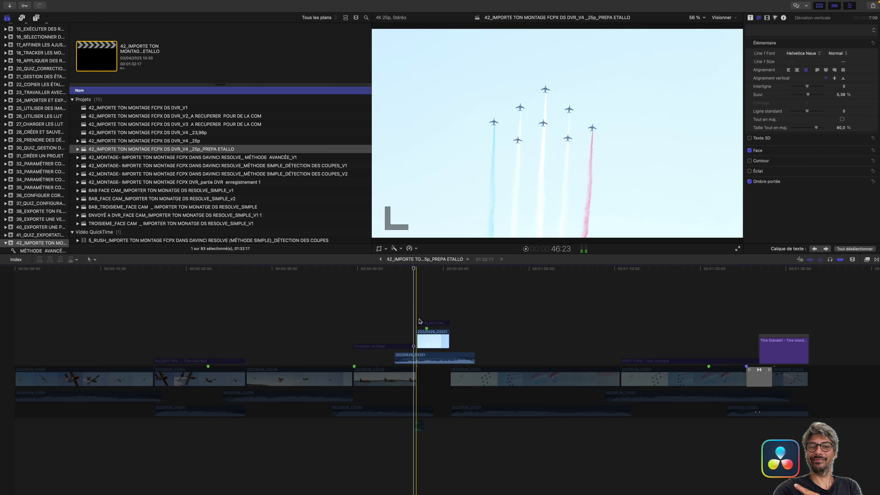
Step: Mark a timeline range spanning the full audio of the lifted accelerated clip, from 44:07 to 53:18
left_click(423, 339)
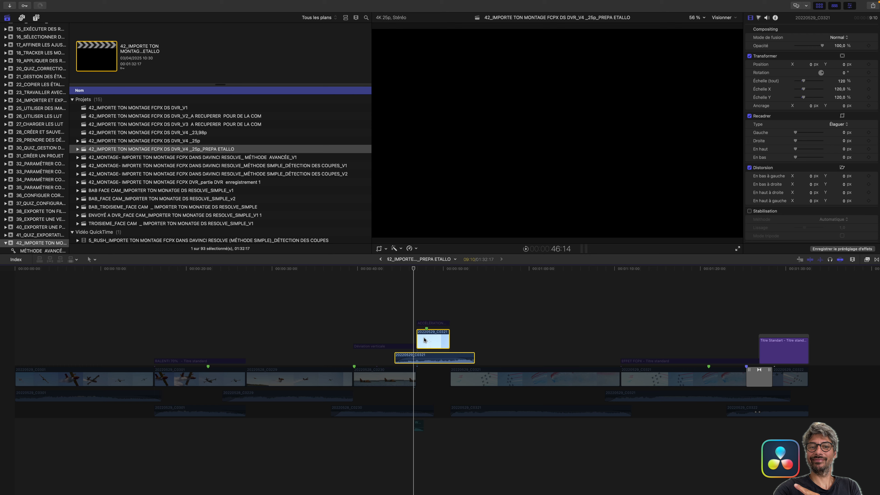
left_click(393, 296)
key("i")
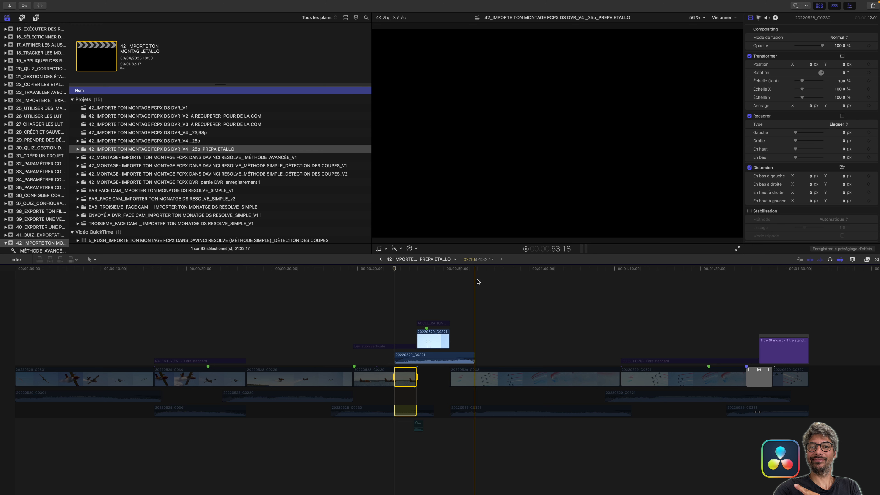
key("o")
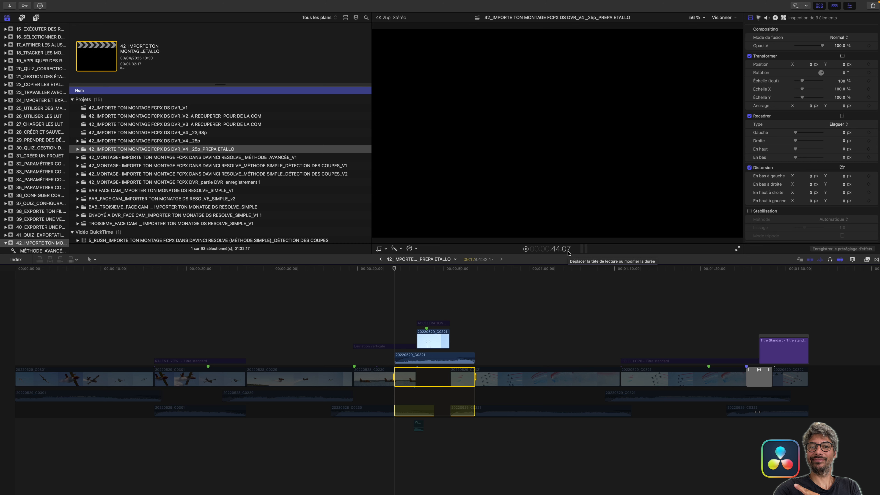
Step: Open the file export for the marked range and set it to video and audio with the Apple ProRes 422 HQ codec
key("super+e")
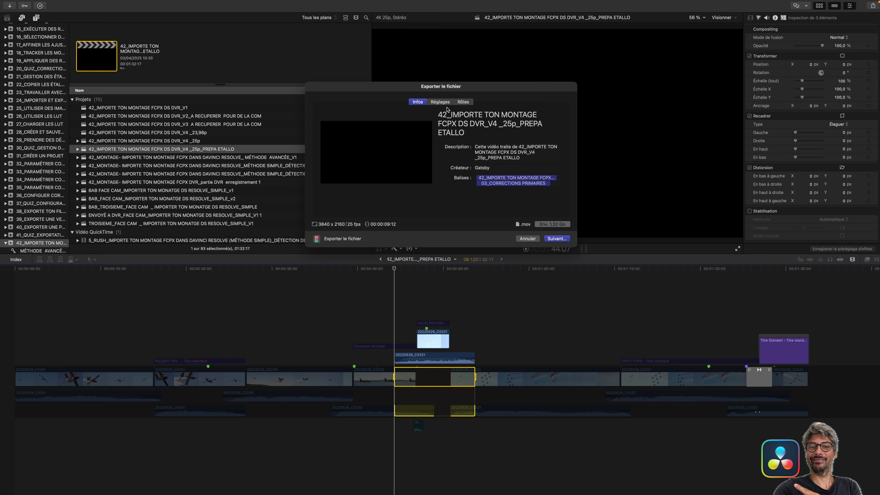
left_click(441, 102)
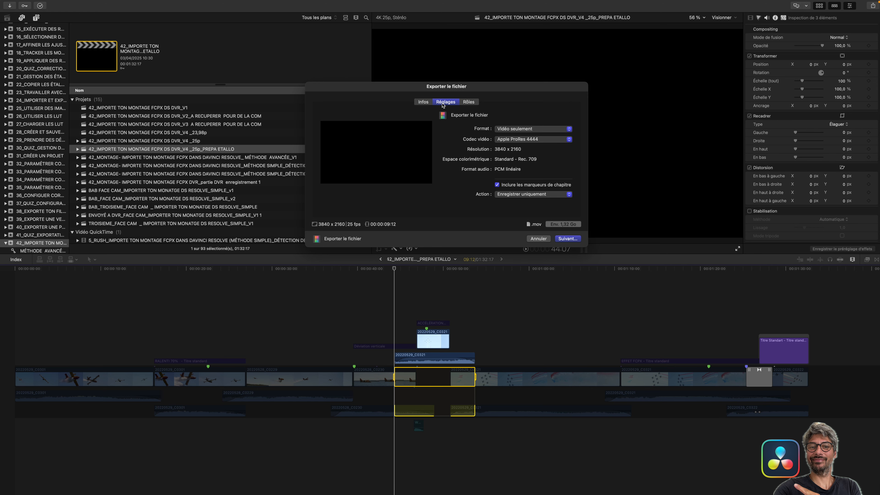
left_click(506, 129)
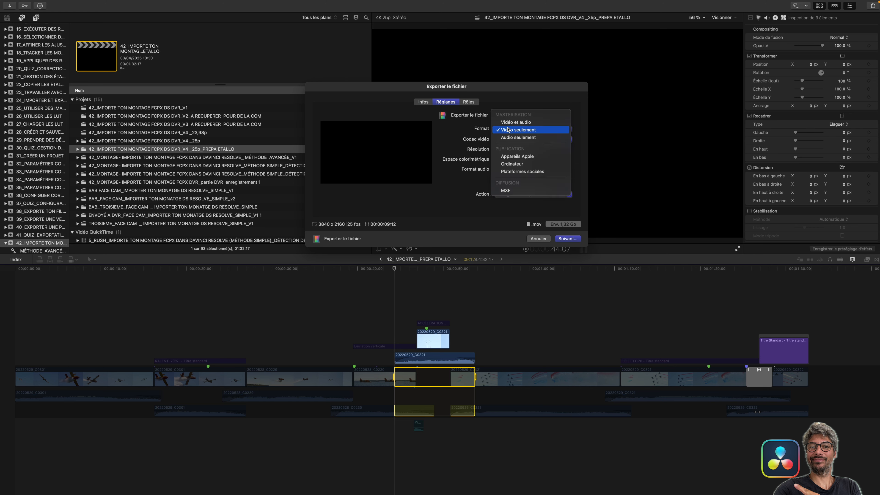
left_click(511, 124)
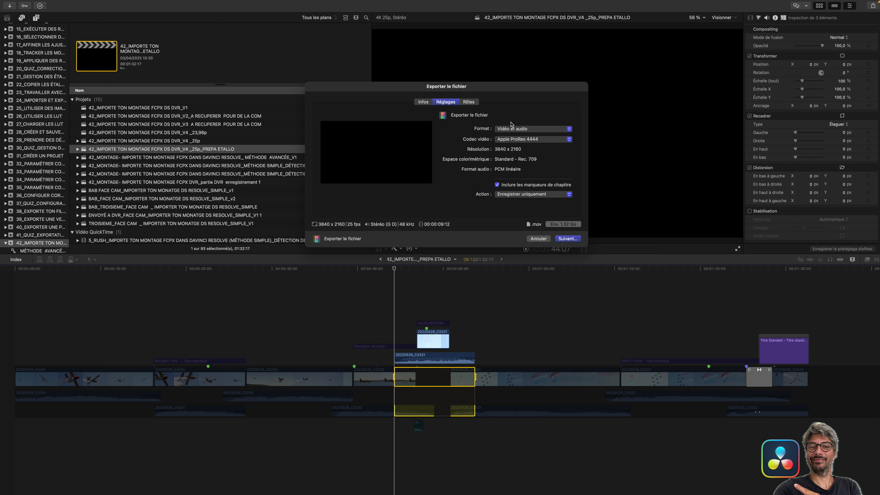
left_click(511, 139)
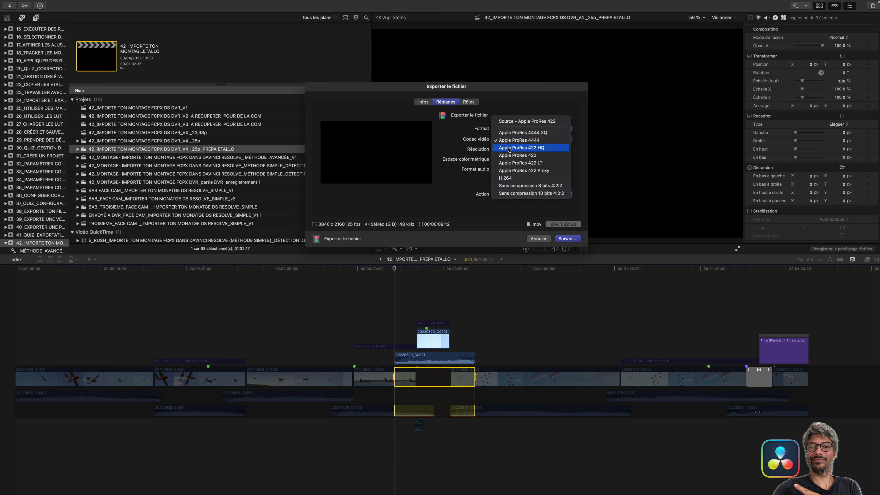
left_click(551, 149)
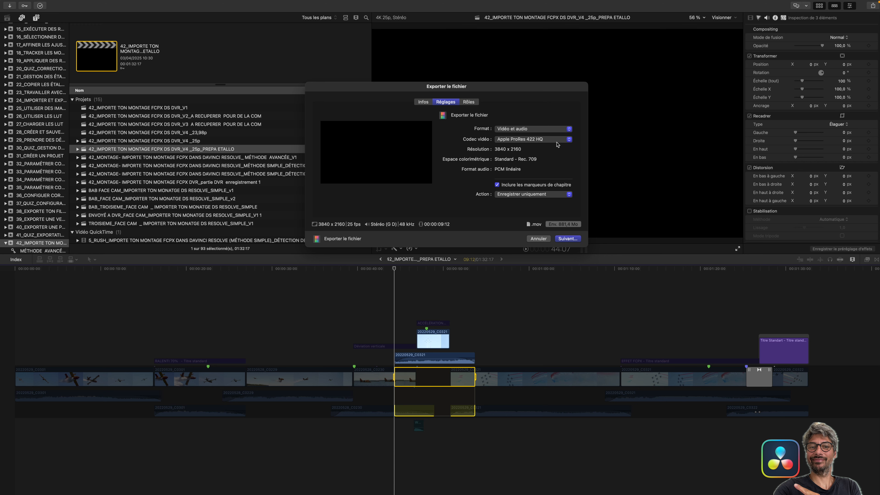
Step: Save the range export in the PREPA ETALLO folder, adding the prefix 01_RUSTINE_TC IN 00 00 44 07_ to the file name
left_click(567, 238)
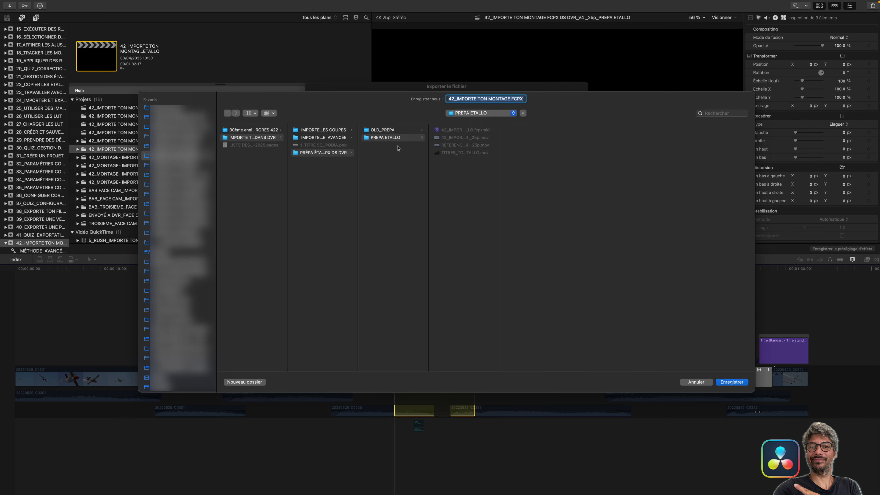
left_click(388, 140)
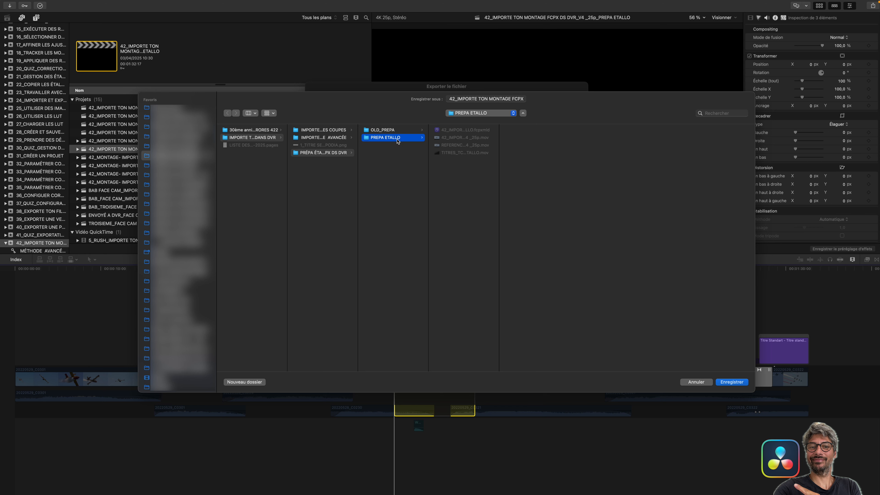
left_click(450, 99)
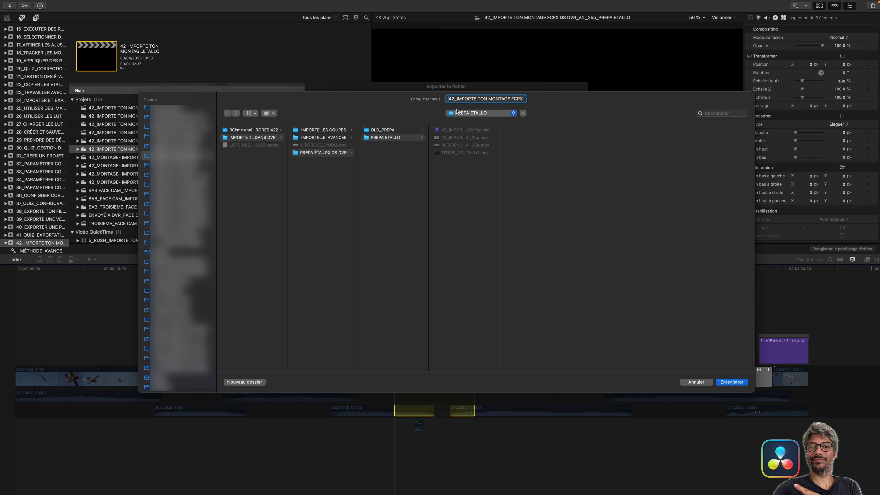
type("01_RU")
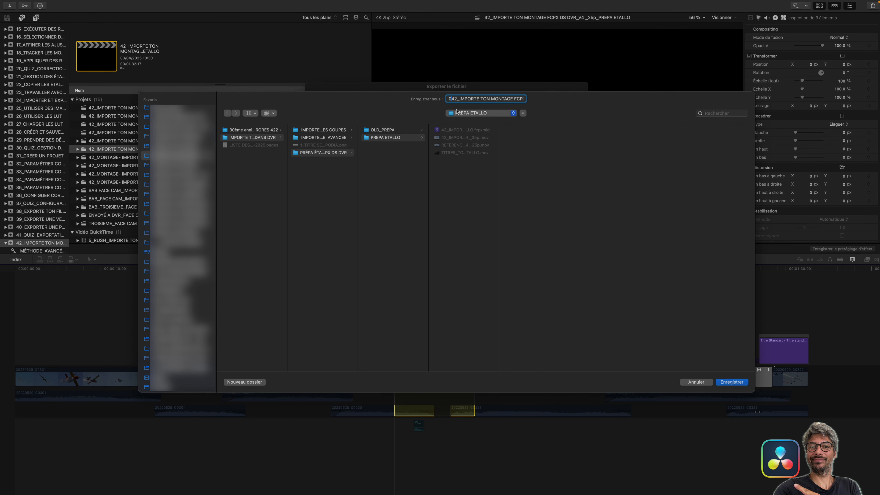
type("STINE_TC IN ")
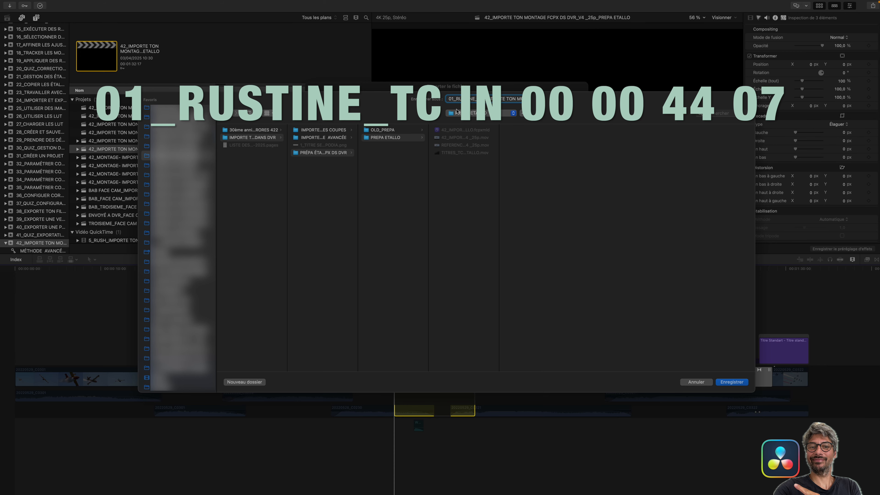
type("00 00 ")
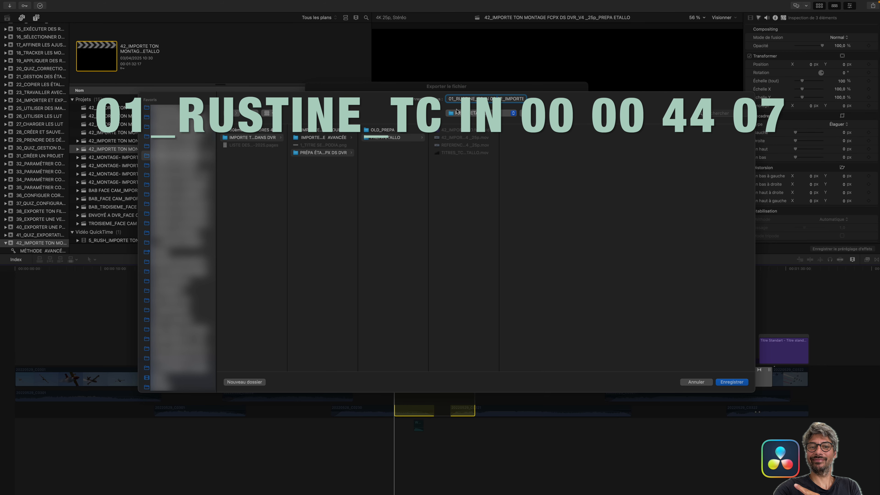
type("44 07")
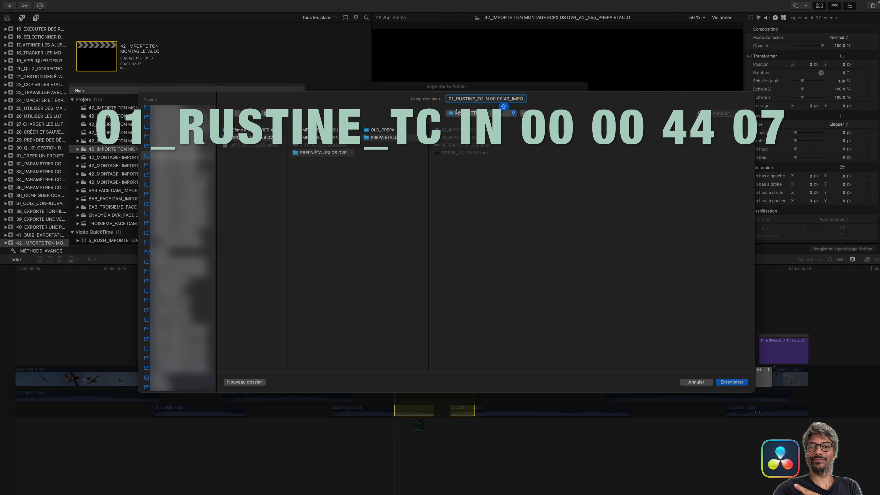
type("_4")
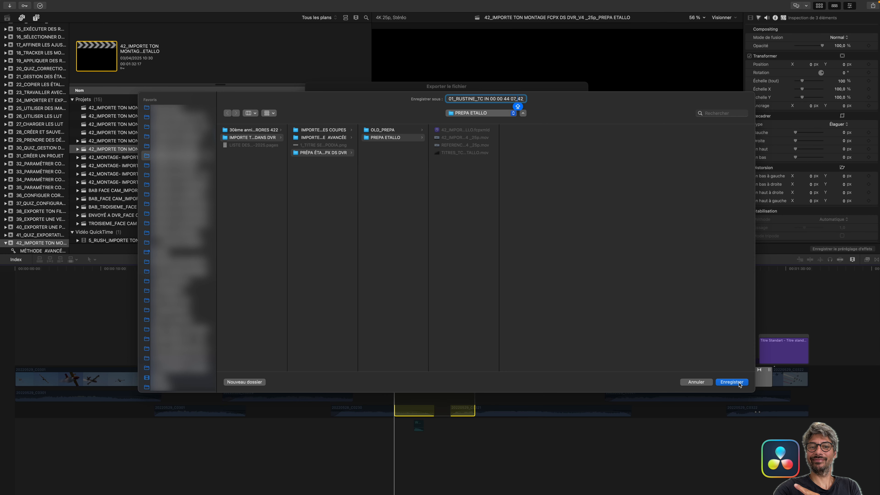
left_click(731, 382)
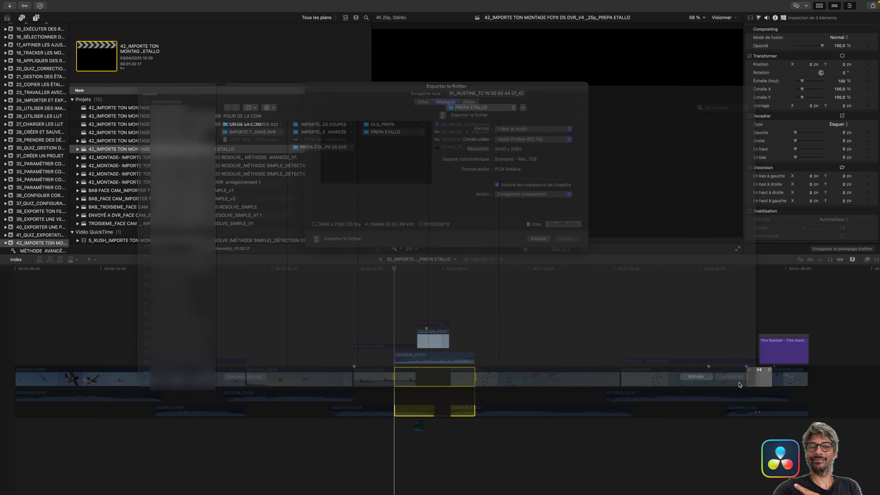
Step: Restore the accelerated clip to the primary storyline with all clips enabled, and scrub forward to the EFFET FCPX clip
left_click(434, 344)
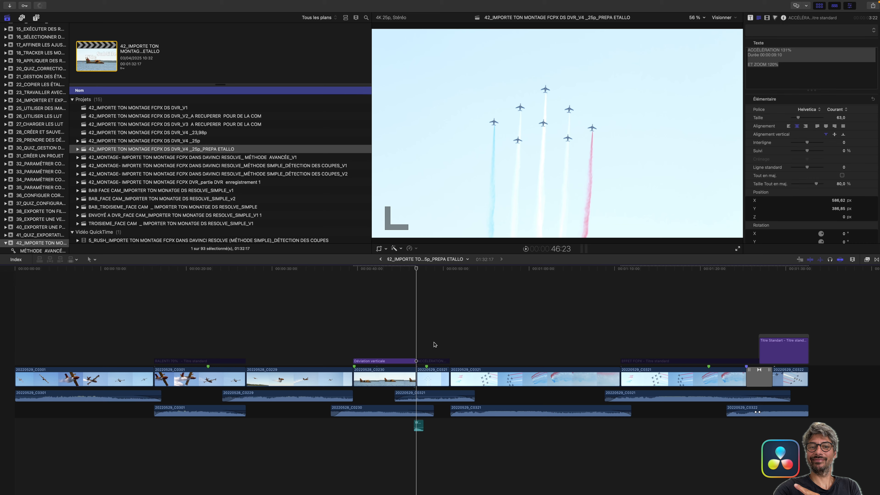
left_click_drag(416, 270, 434, 272)
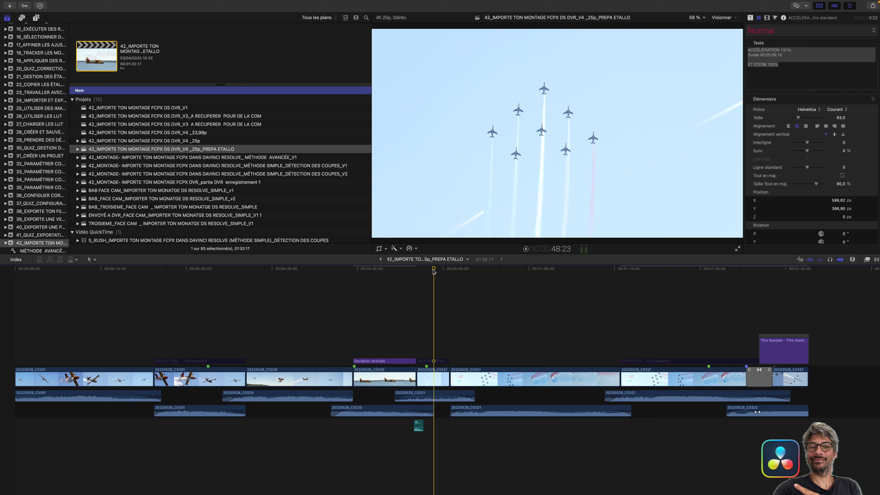
left_click_drag(434, 271, 616, 294)
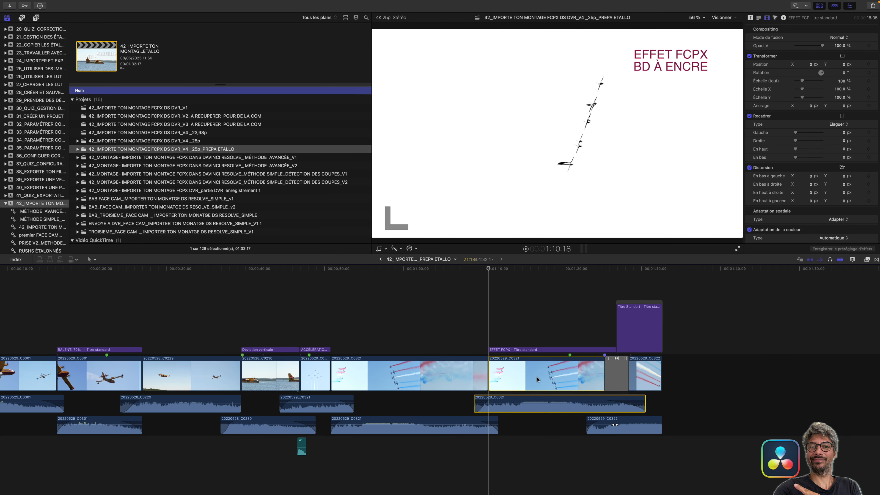
Step: Lift the ink-effect clip above the primary storyline and disable the clips before and after it and both overlapping titles
left_click(537, 378)
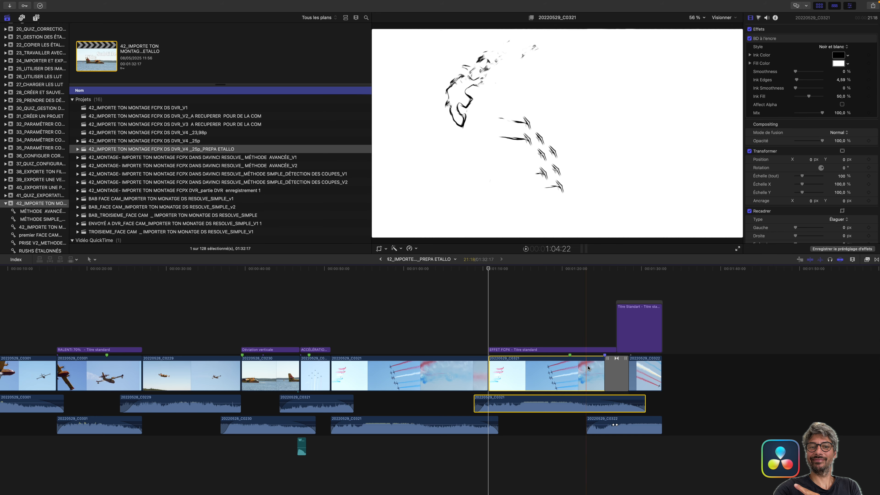
key("alt+super+Up")
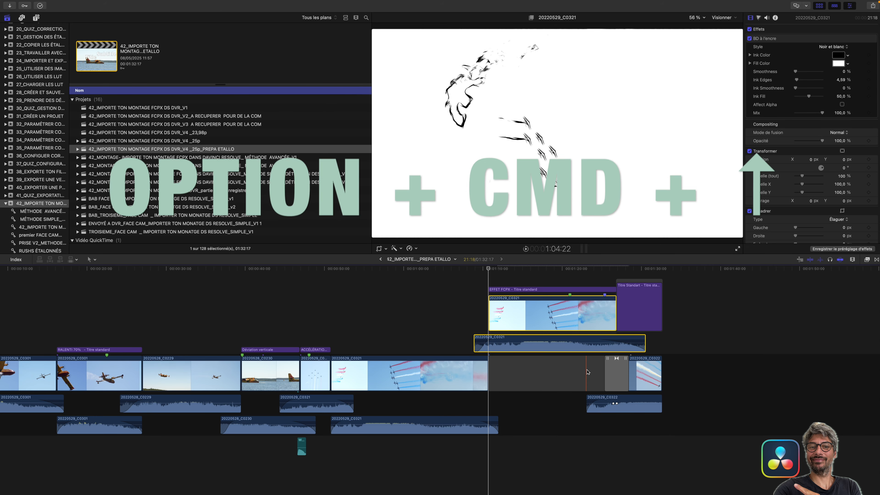
left_click(462, 378)
key("v")
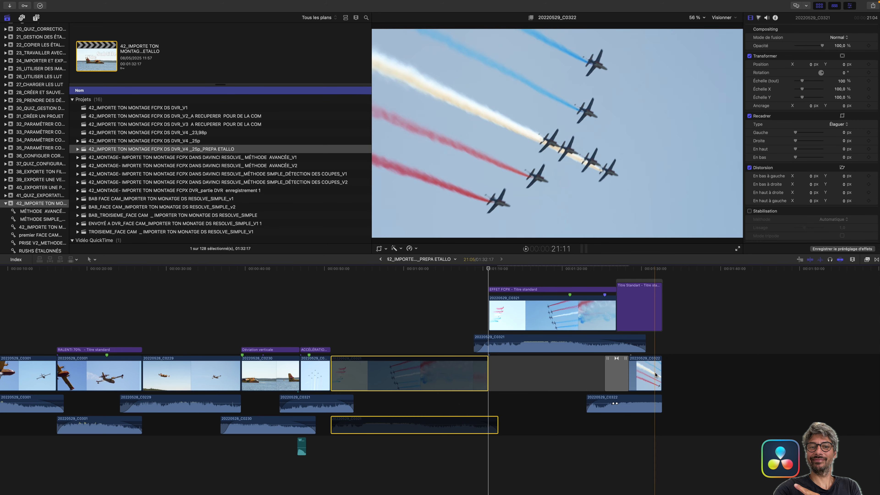
left_click(646, 375)
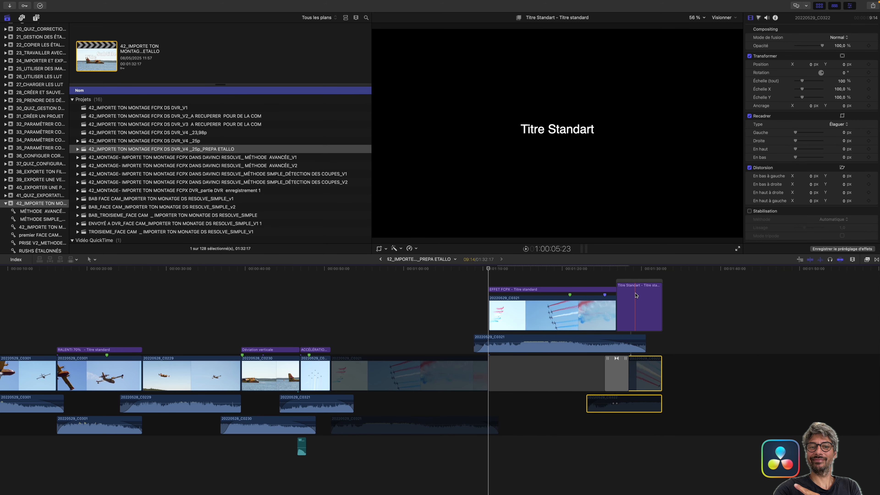
left_click(597, 291)
key("v")
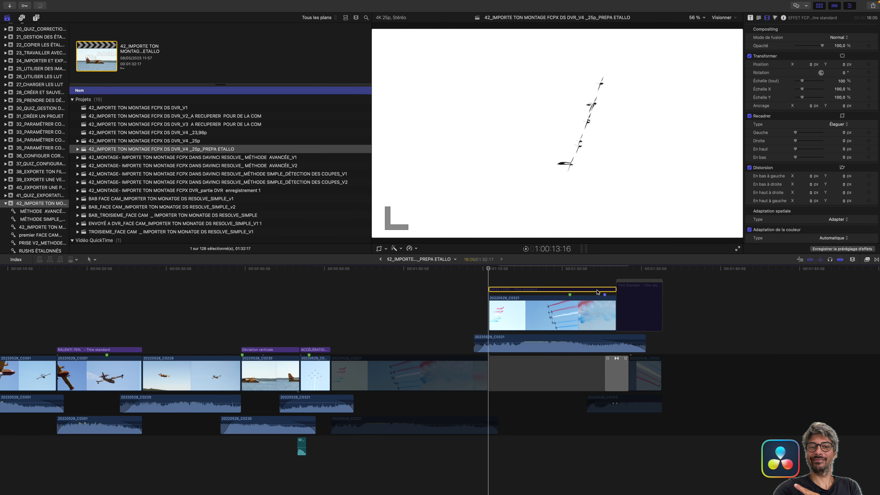
Step: Extend the lifted ink-effect clip's end to the end of the cross dissolve below it
left_click(613, 280)
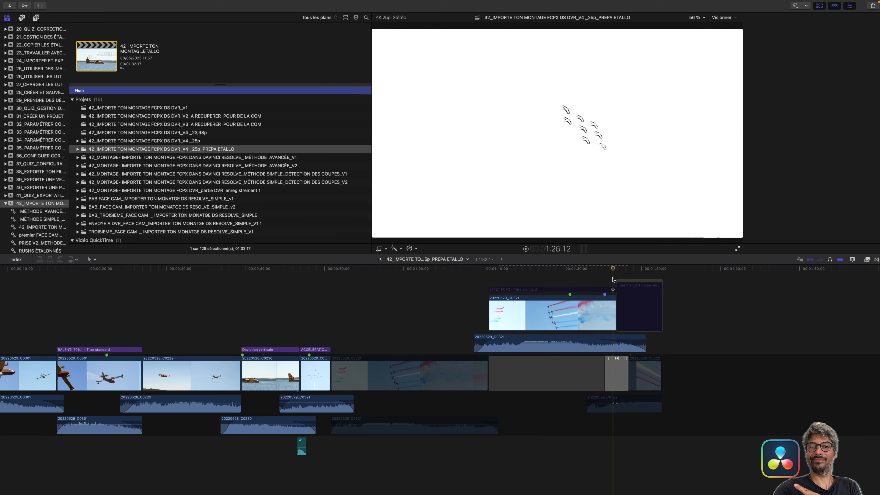
left_click_drag(613, 272, 616, 272)
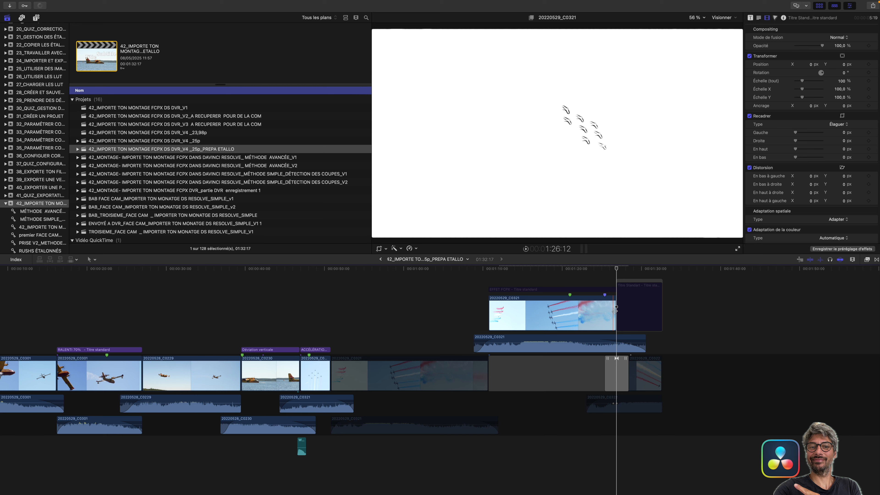
left_click(614, 309)
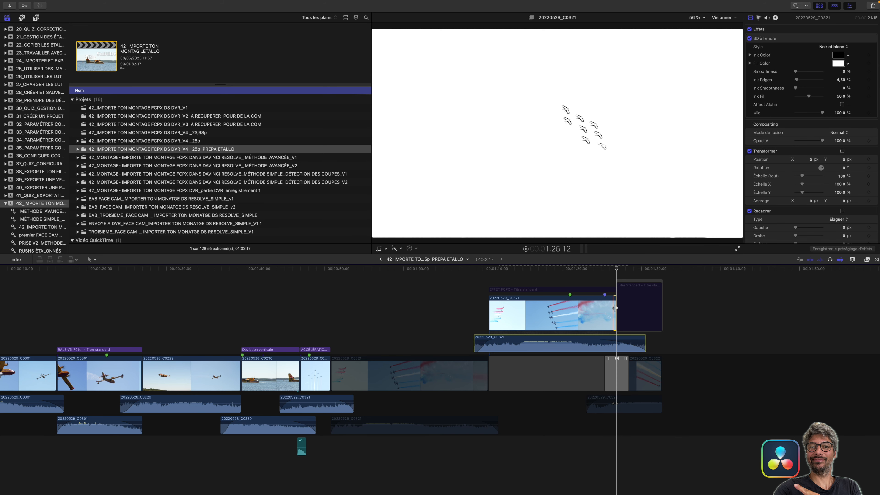
key("super+z")
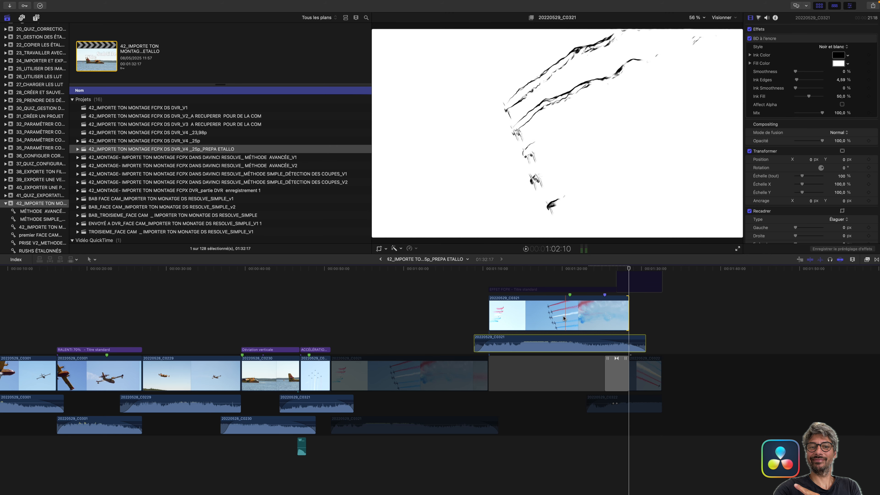
Step: Mark a timeline range spanning the full audio of the lifted ink-effect clip, from 1:08:21 to 1:30:15
left_click_drag(490, 269, 475, 274)
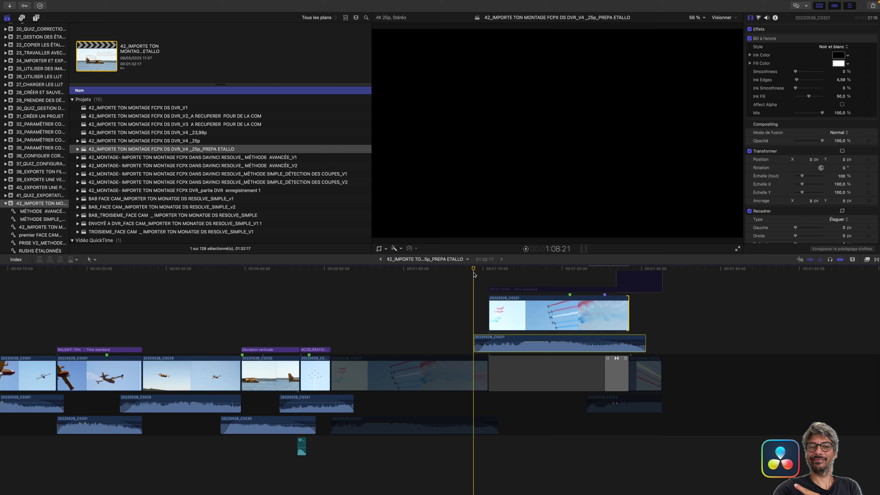
key("i")
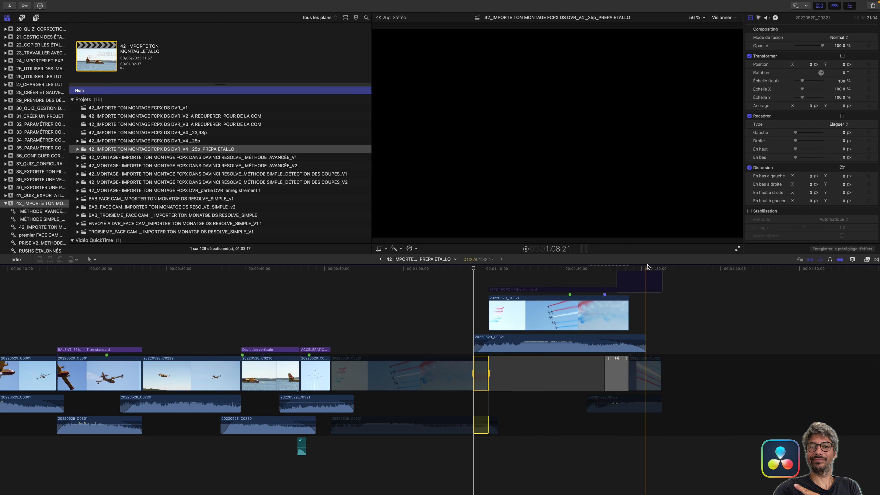
key("o")
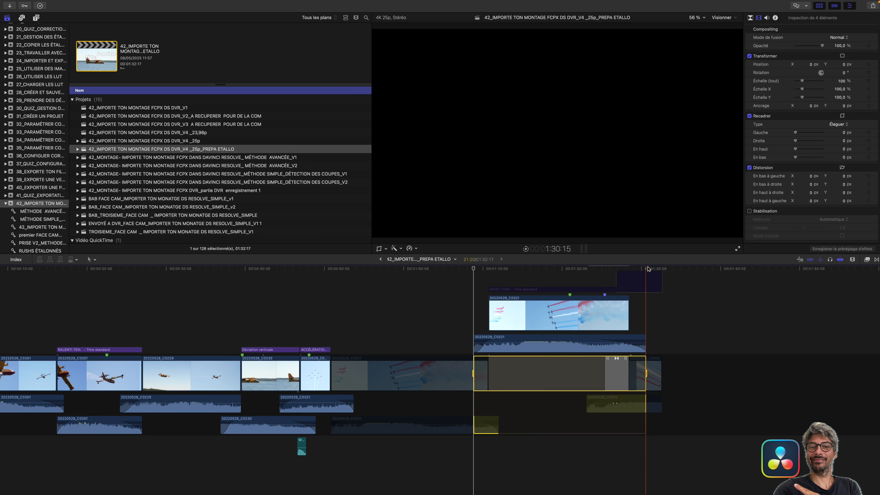
Step: Open the file export for the marked range and proceed with video and audio in Apple ProRes 422 HQ
key("super+e")
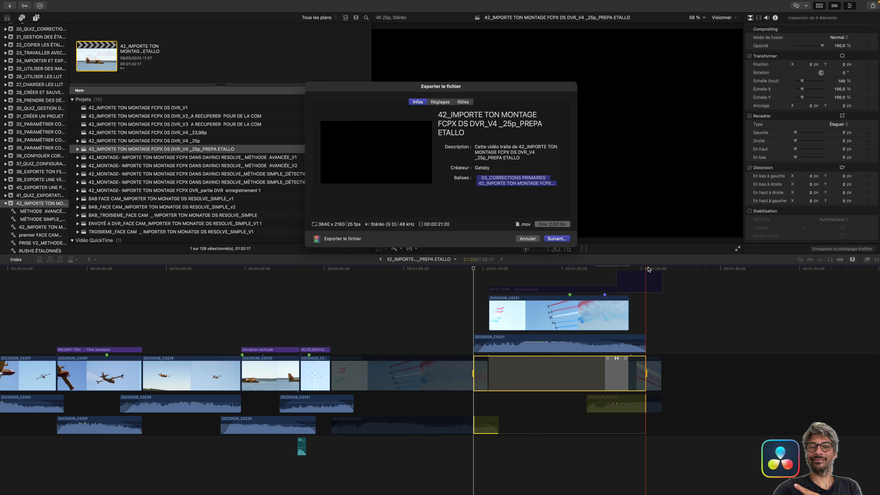
left_click(440, 103)
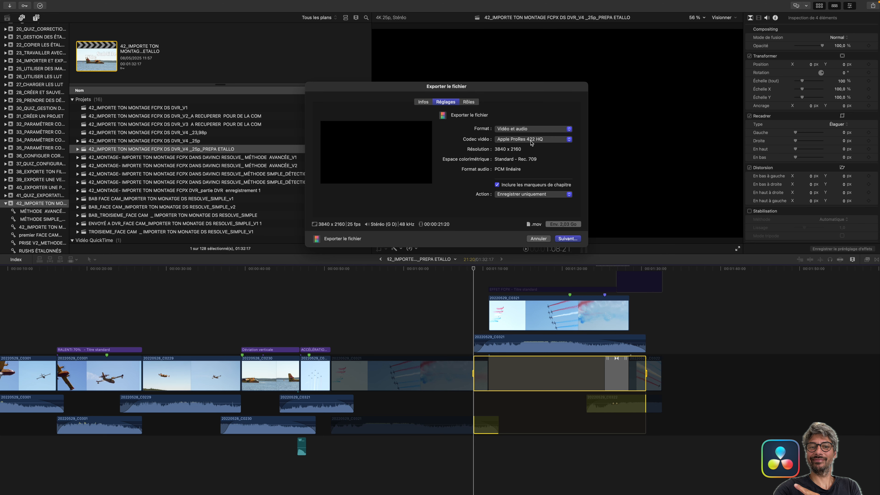
left_click(571, 238)
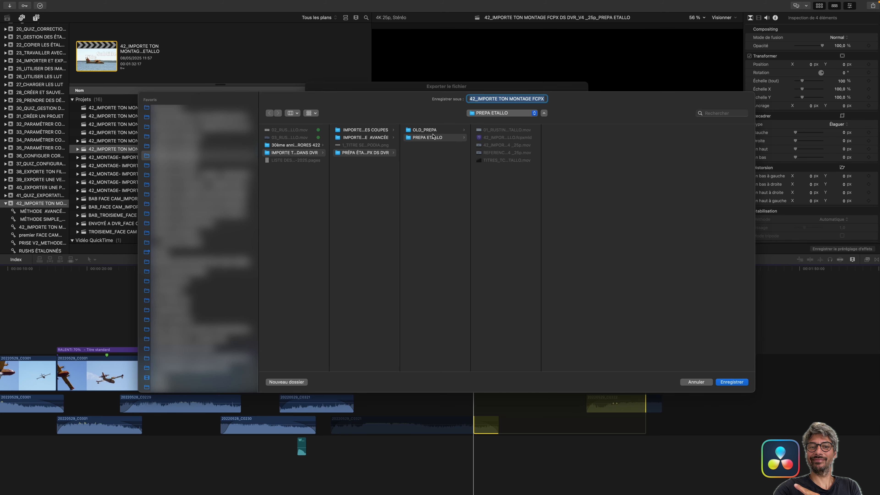
Step: Choose the PREPA ETALLO folder, reuse the first patch's file name and change its number to 02
left_click(433, 137)
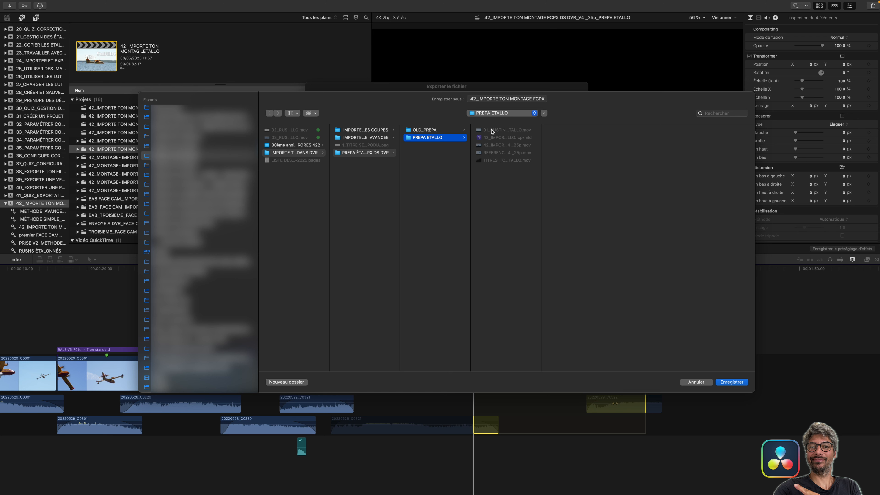
left_click(512, 132)
left_click(475, 98)
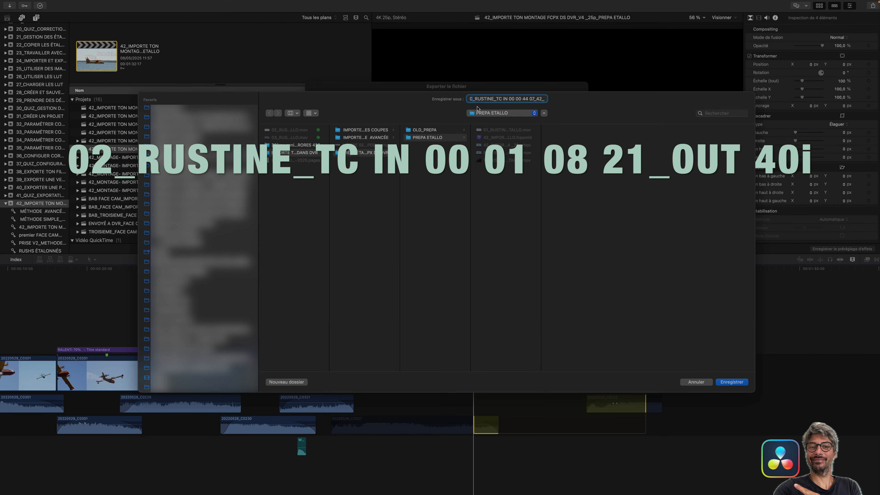
key("BackSpace")
type("2")
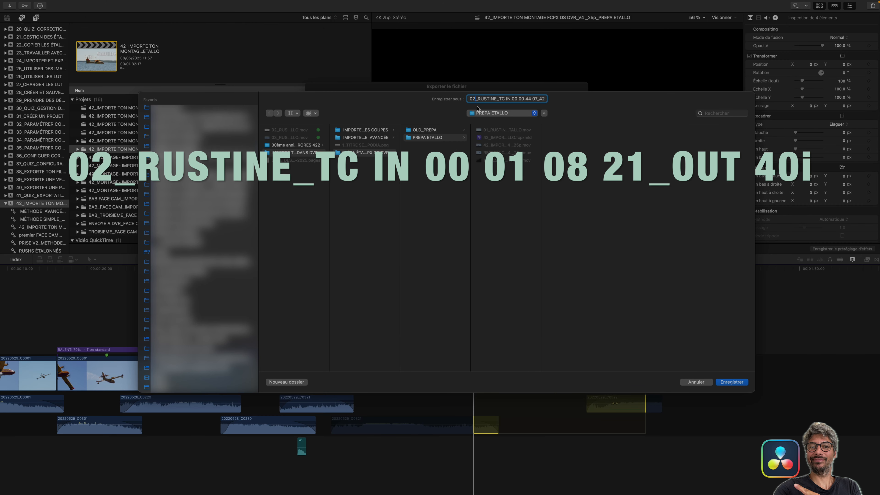
Step: Change the file name's timecode part to TC IN 00 01 08 21_OUT 40i and save the export
key("Right")
key("Right")
key("Right")
key("Right")
key("Right")
key("Right")
key("Right")
key("Right")
key("Right")
key("Right")
key("Right")
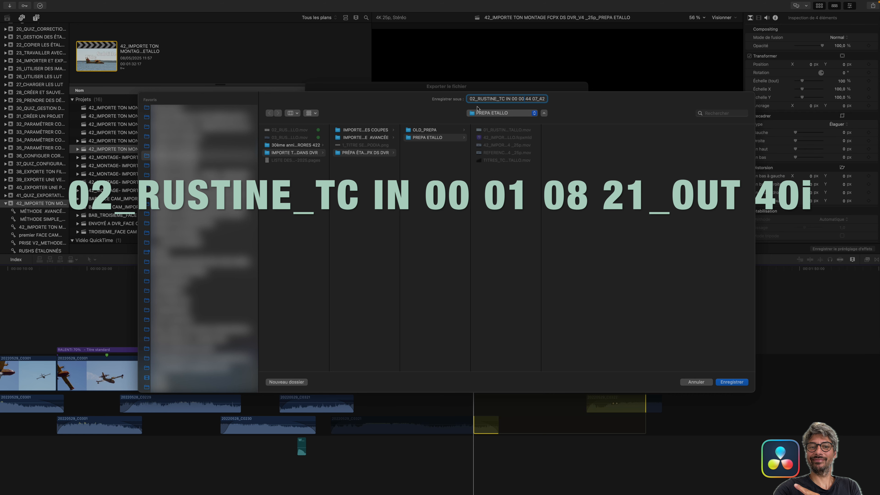
key("BackSpace")
type("1")
key("Right")
key("Right")
key("Right")
key("BackSpace")
key("BackSpace")
type("08")
key("Right")
key("Right")
key("Right")
key("BackSpace")
key("BackSpace")
type("21_OUT 4")
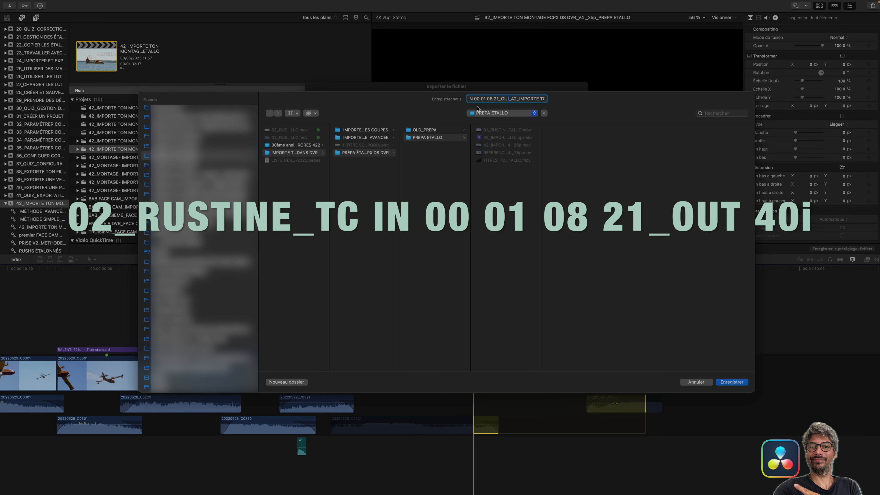
type("0i")
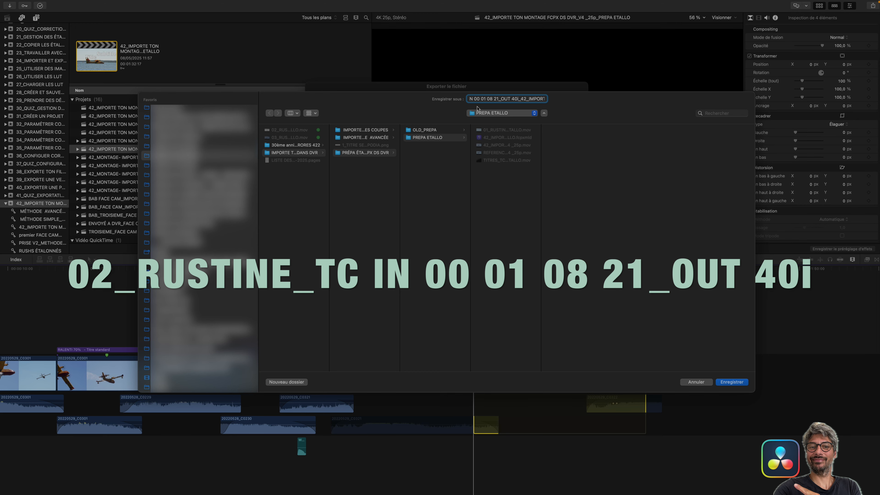
left_click(737, 383)
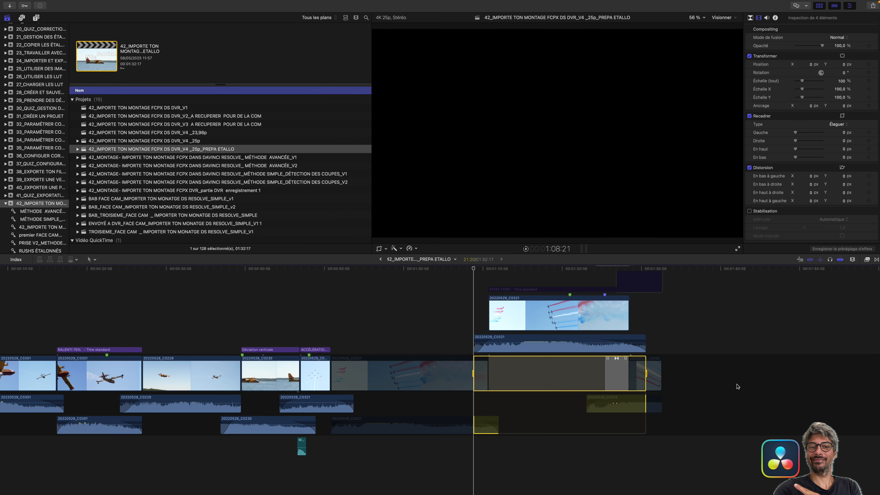
Step: Undo the range, trim, disabling and lift edits to restore the ink-effect clip to the primary storyline
key("super+z")
key("super+z")
key("super+z")
key("super+z")
key("super+z")
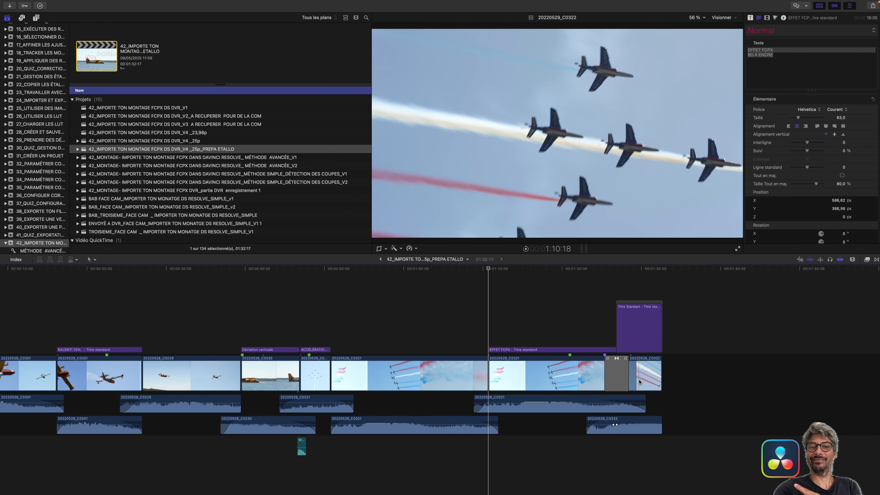
Step: Lift the last clip above the primary storyline and extend its start back to 1:25:18, near the start of the cross dissolve
left_click(639, 382)
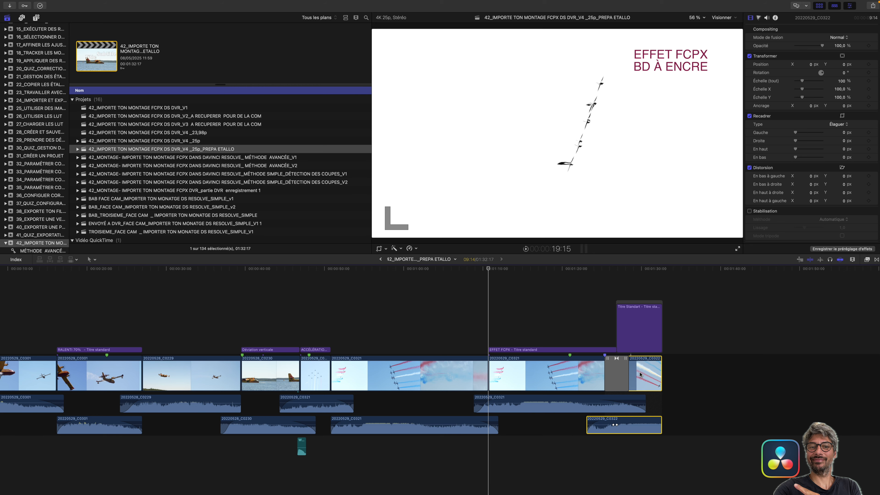
key("alt+super+Up")
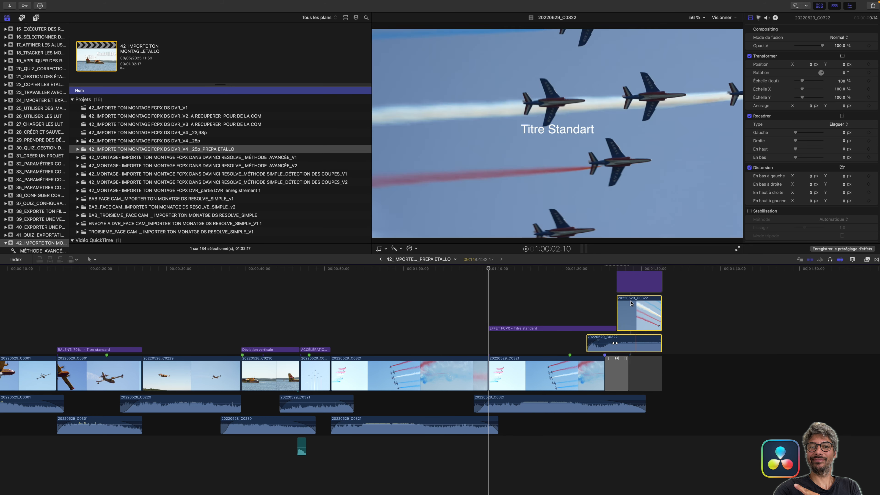
left_click(620, 307)
left_click(619, 309)
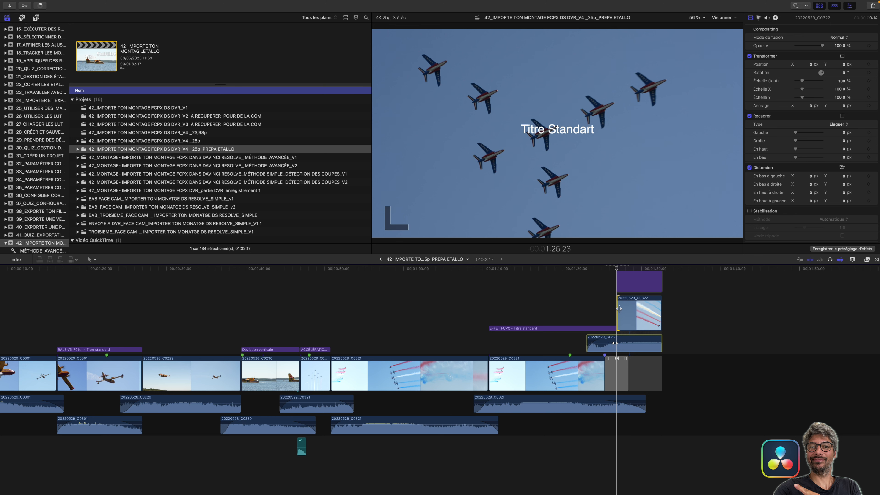
left_click_drag(619, 308, 610, 309)
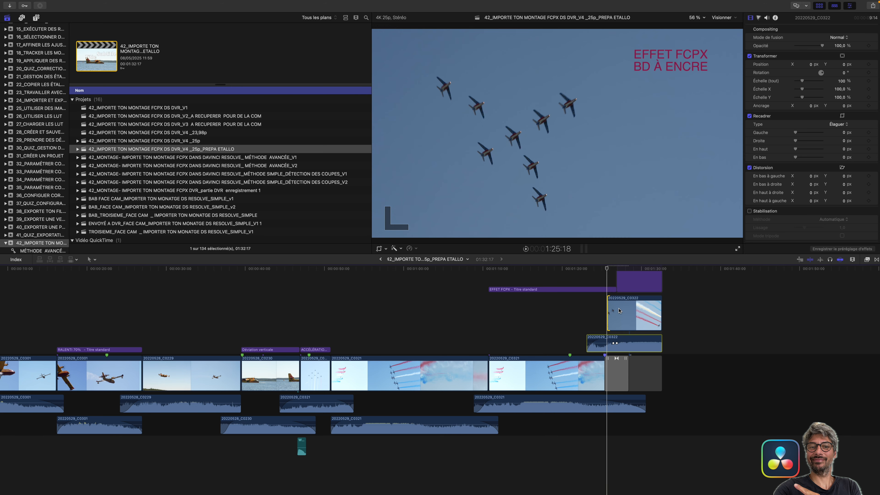
Step: Disable both overlapping titles and the ink-effect clip, and delete the cross dissolve that follows it
scroll(610, 309, "up", 3)
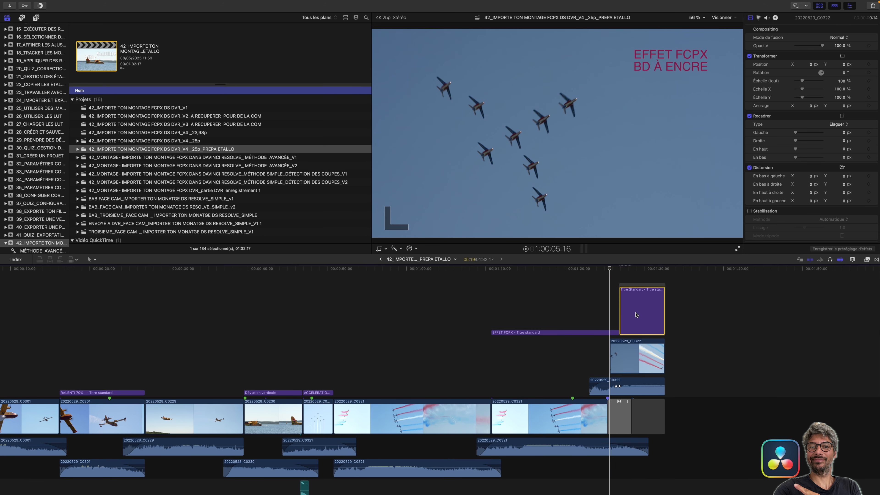
left_click(606, 333)
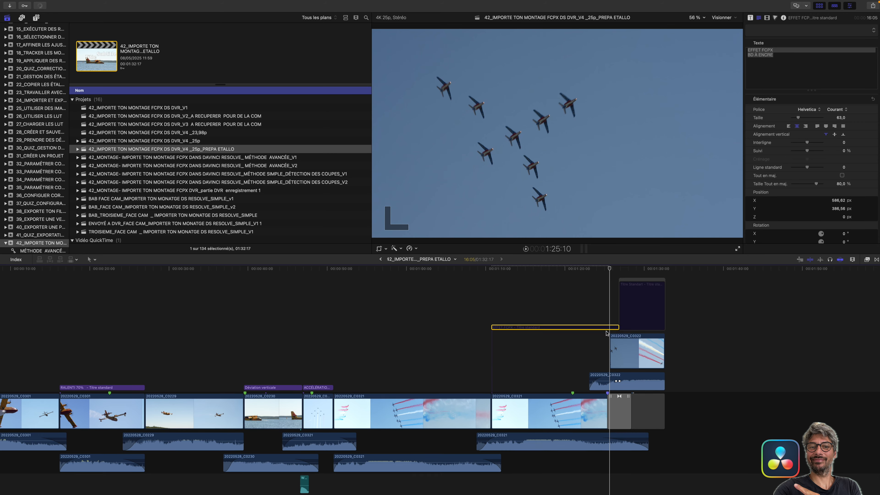
scroll(588, 347, "down", 3)
left_click(571, 386)
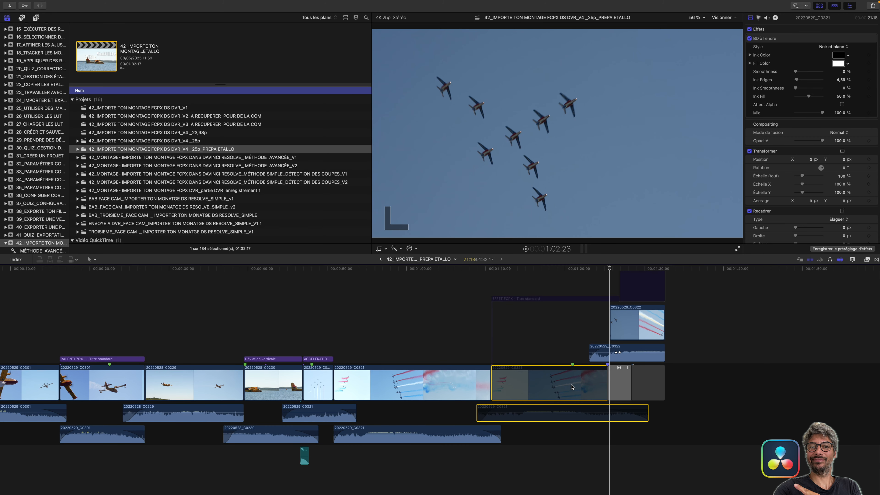
left_click(607, 386)
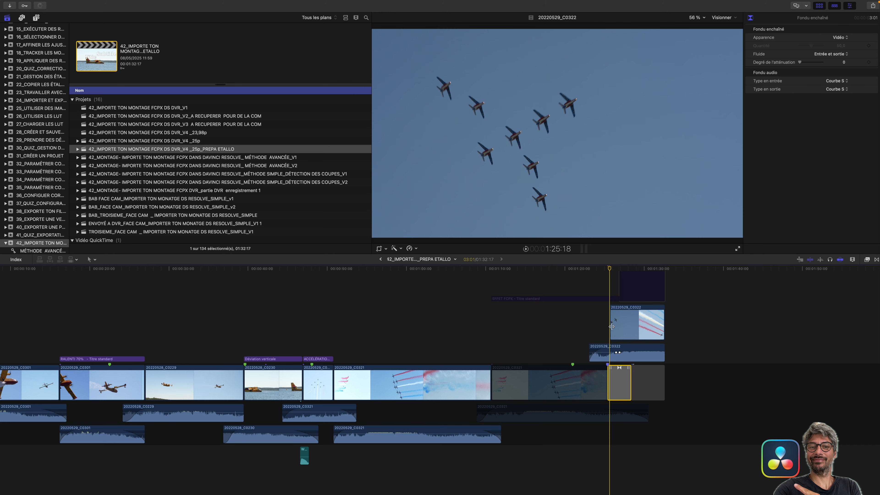
key("Delete")
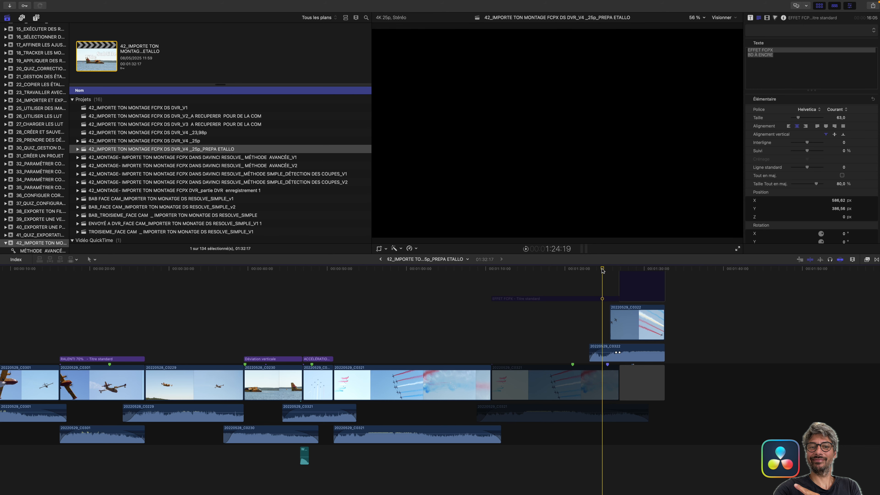
Step: Mark a range over the last clip's full audio, from 1:23:02 to 1:32:17, and open its file export
left_click(591, 353)
key("i")
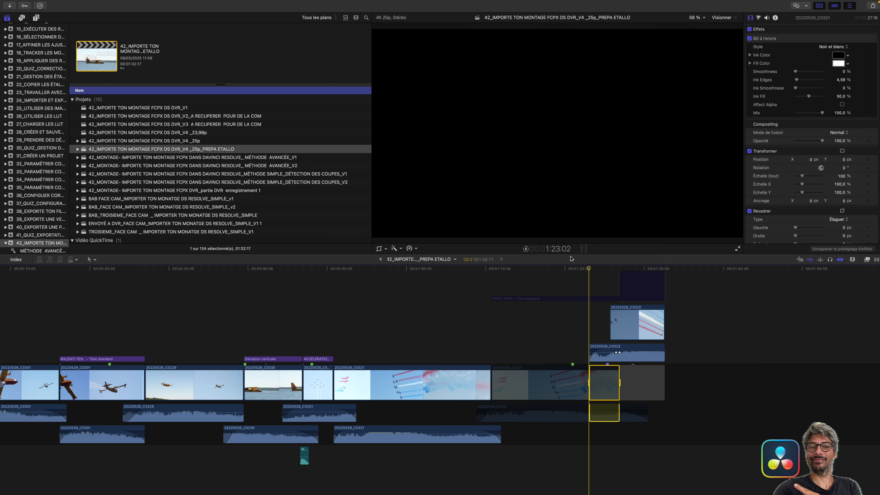
key("o")
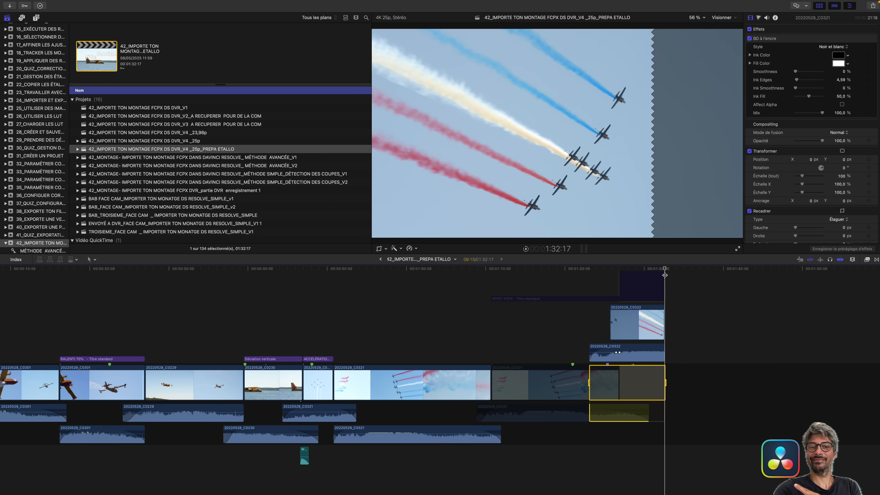
key("super+e")
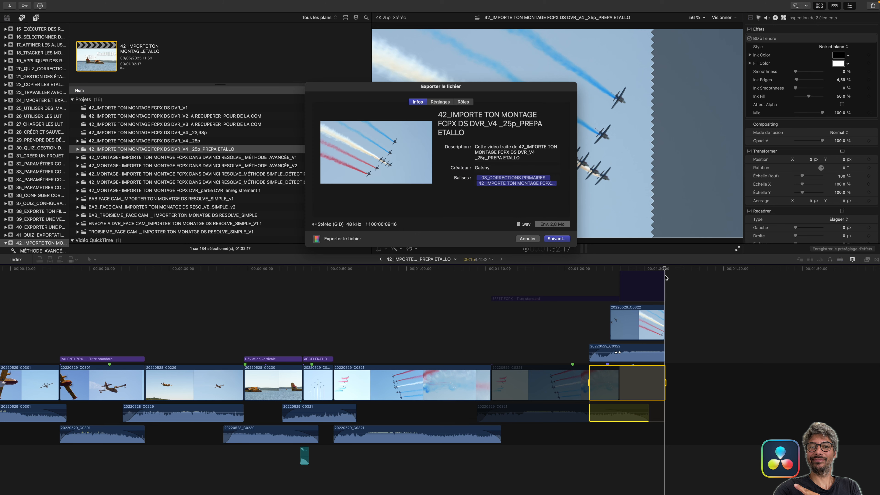
Step: Proceed with the Apple ProRes 422 HQ video and audio export, reusing the existing 02_RUSTINE file name with its prefix changed to 03
left_click(444, 102)
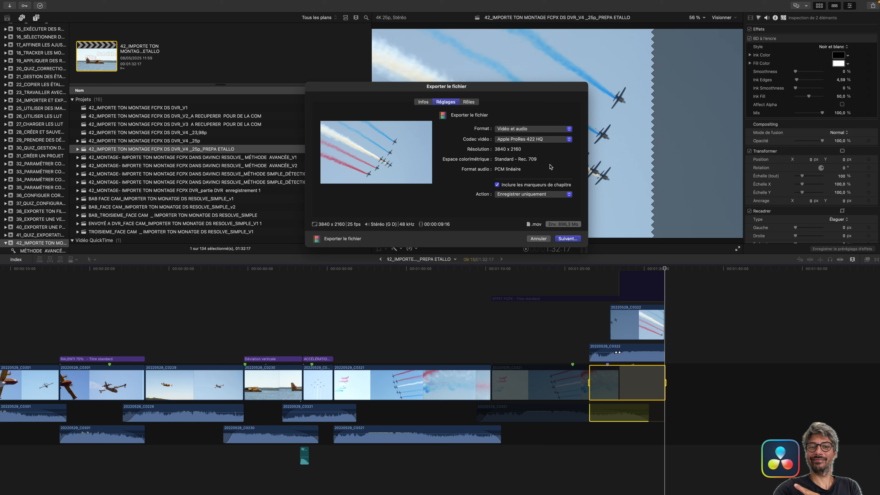
left_click(567, 239)
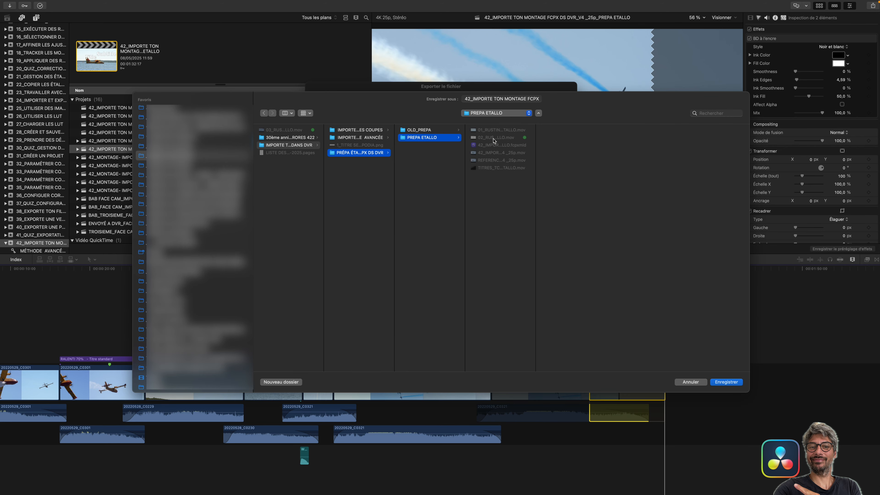
left_click(494, 138)
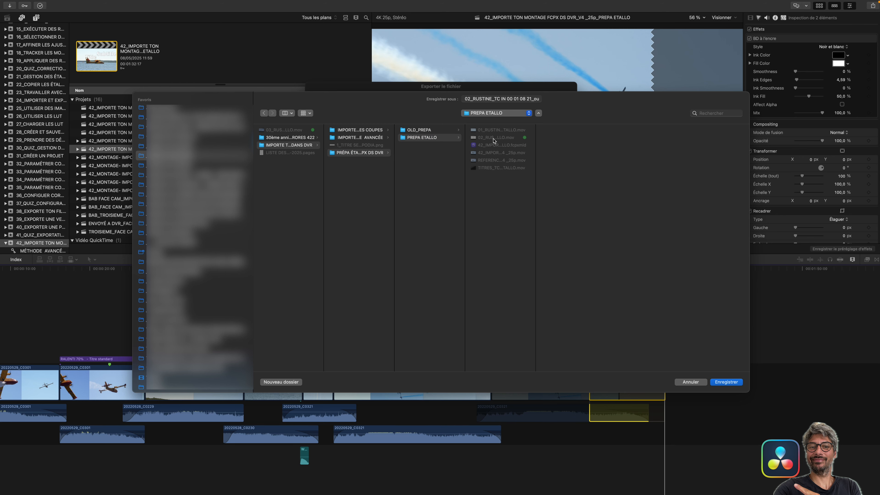
left_click(470, 99)
key("BackSpace")
type("3")
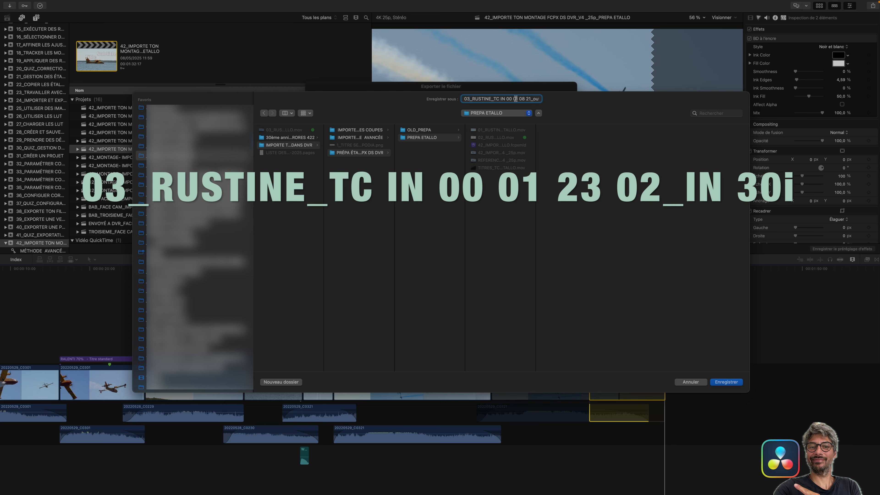
Step: Edit the file name to read 03_RUSTINE_TC IN 00 01 23 02_IN 30i before the project name, and save it in the PREPA ETALLO folder
left_click(525, 99)
key("BackSpace")
key("BackSpace")
type("23")
key("Right")
key("Right")
key("Right")
key("BackSpace")
key("BackSpace")
type("02")
key("Right")
key("Right")
key("Right")
key("Right")
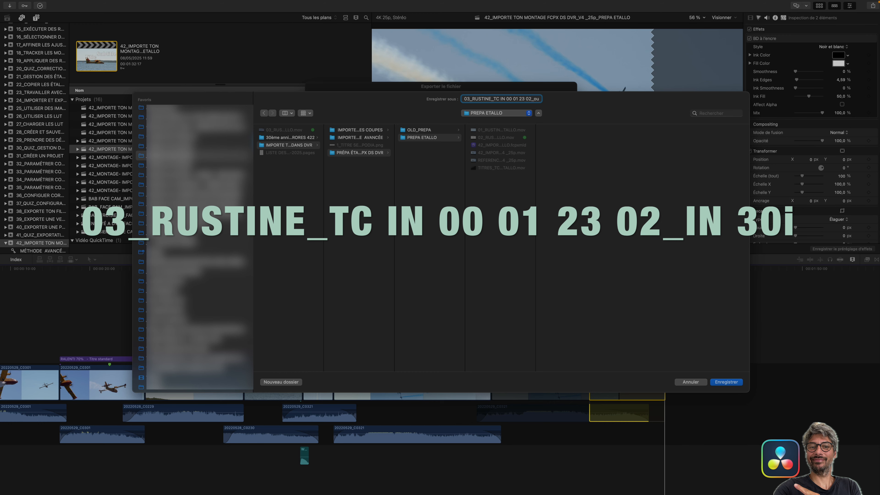
key("BackSpace")
key("BackSpace")
key("BackSpace")
type("IN")
key("Right")
key("Right")
key("Right")
key("BackSpace")
key("BackSpace")
type("30")
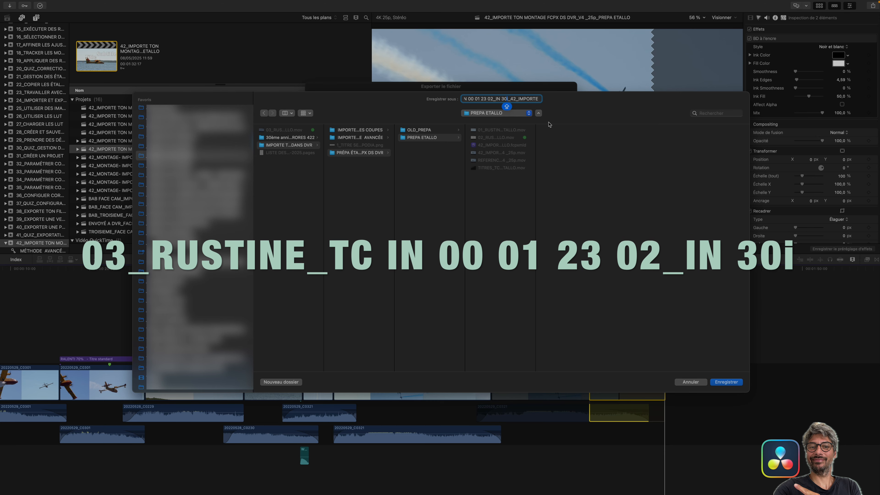
left_click(726, 382)
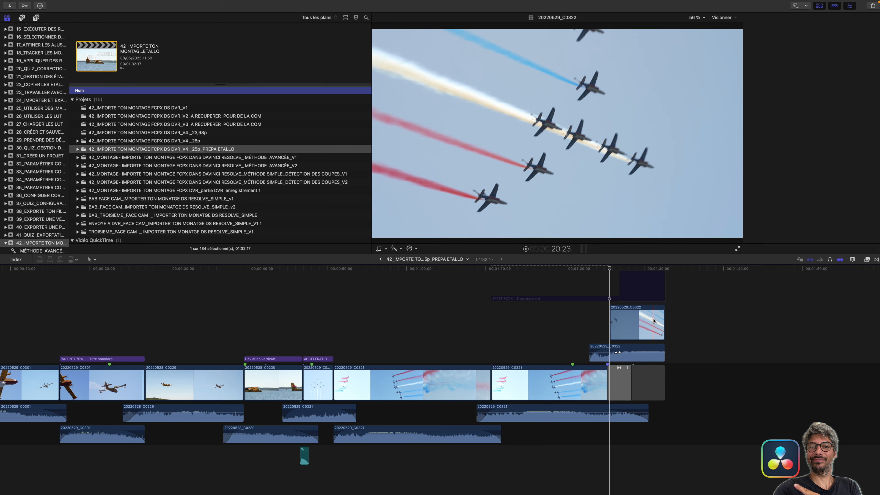
left_click(654, 320)
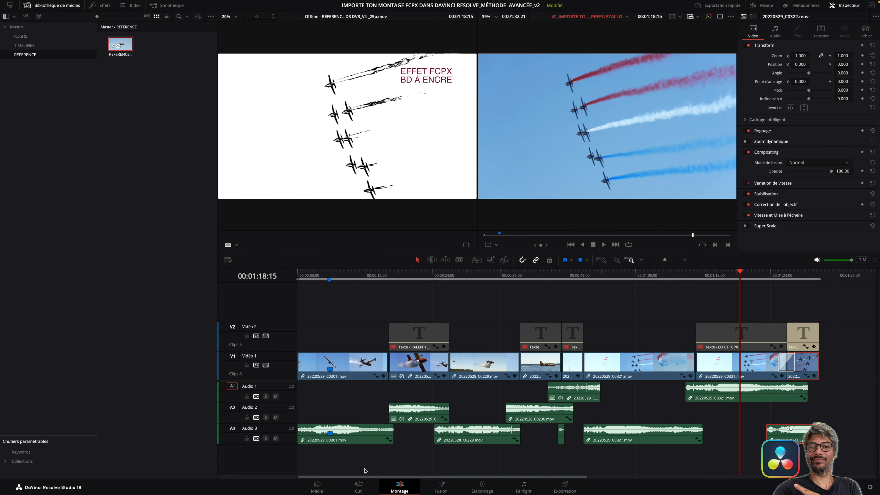
Step: Switch to DaVinci Resolve's media page and create two bins named RUSTINES and TITRES under Master
left_click(317, 486)
left_click(18, 262)
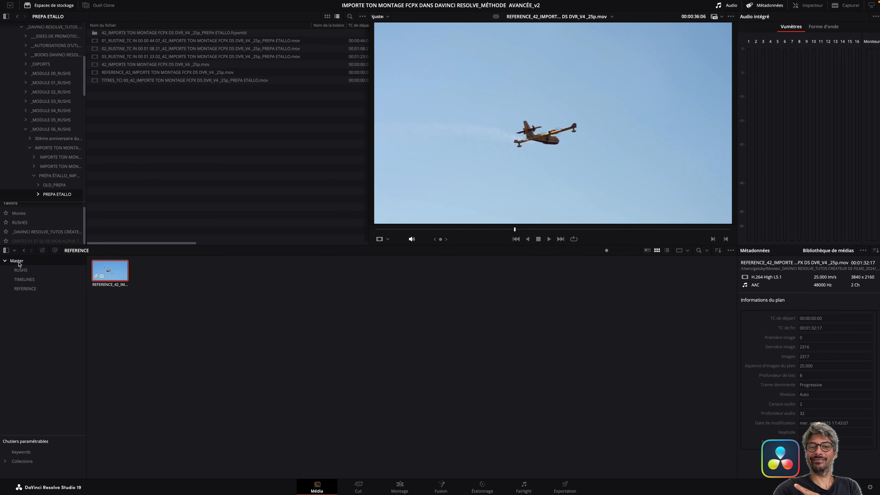
left_click(17, 263)
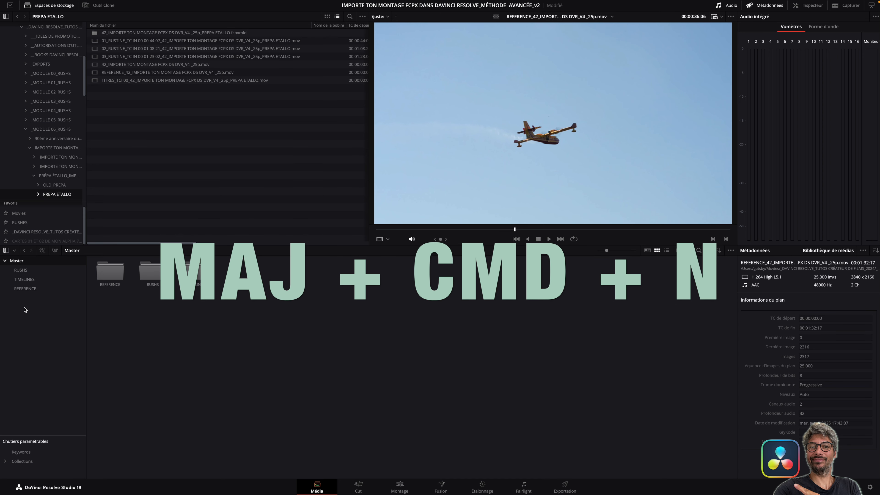
key("shift+super+n")
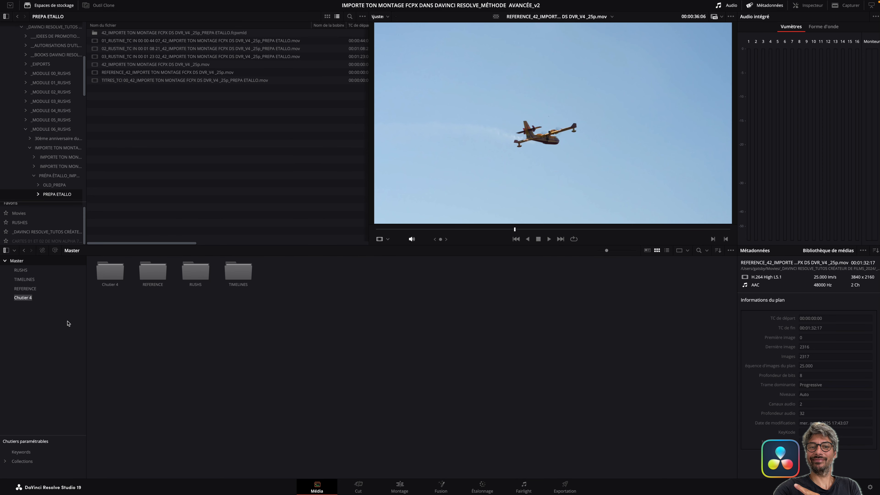
type("RUSTINES")
key("shift")
key("Return")
key("shift+super+n")
type("TITRES")
Step: Import the three RUSTINE .mov files into the RUSTINES bin and the TITRES_TCI 00 movie into the TITRES bin
left_click(40, 298)
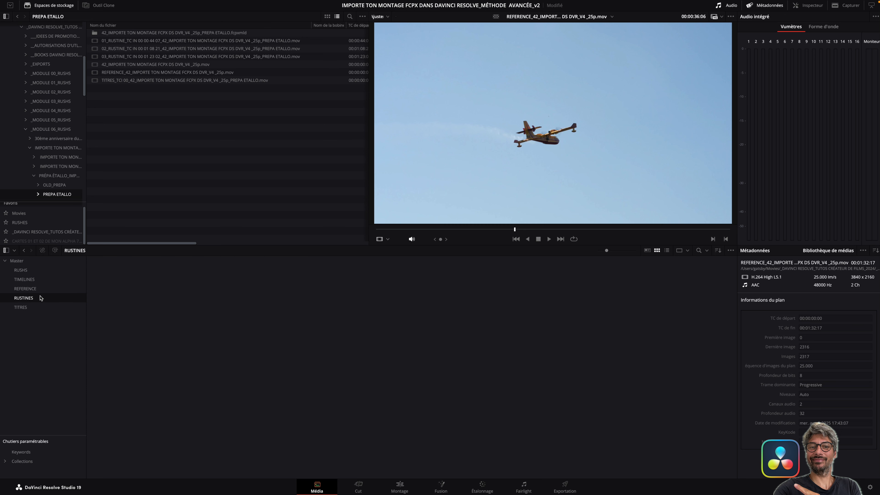
left_click(129, 40)
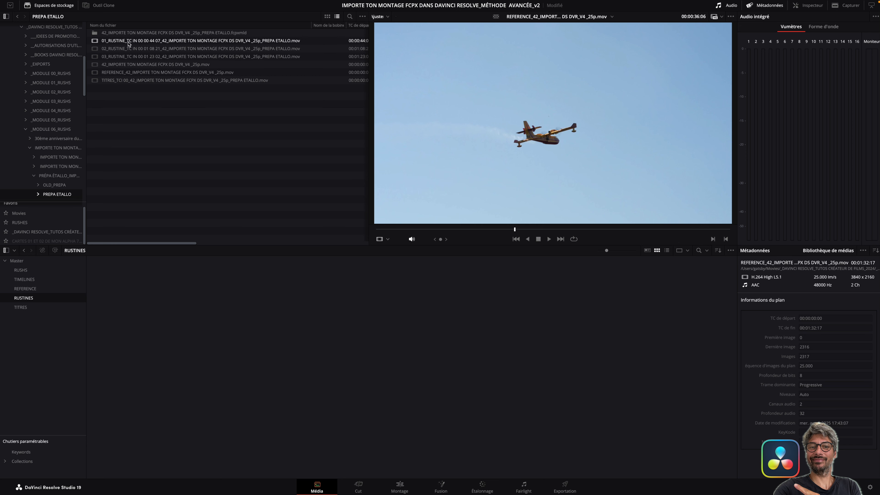
left_click(128, 48, "shift")
left_click(131, 56, "shift")
left_click_drag(120, 49, 135, 365)
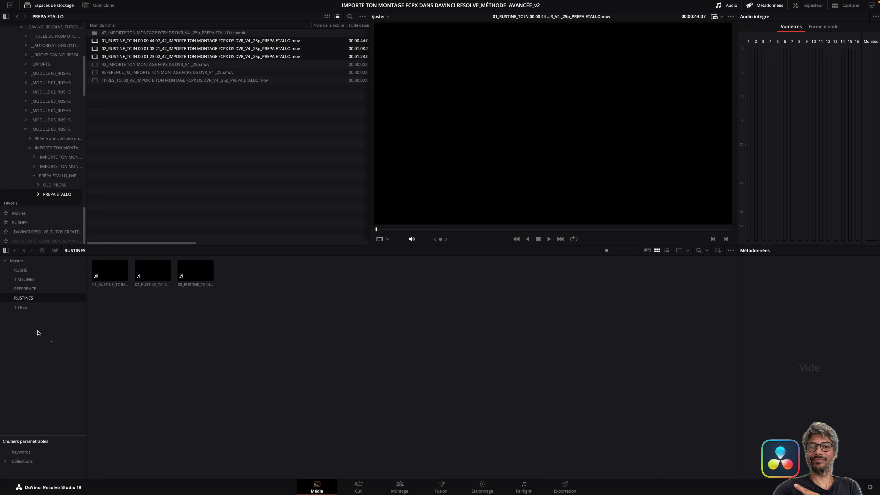
left_click(28, 310)
left_click_drag(131, 80, 116, 305)
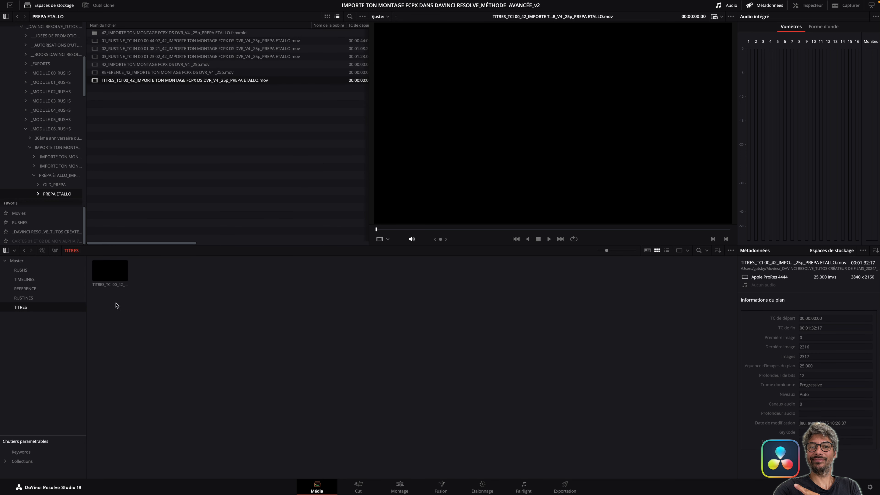
Step: On the edit page, add a video track above Vidéo 2 and name it TITRES
left_click(391, 483)
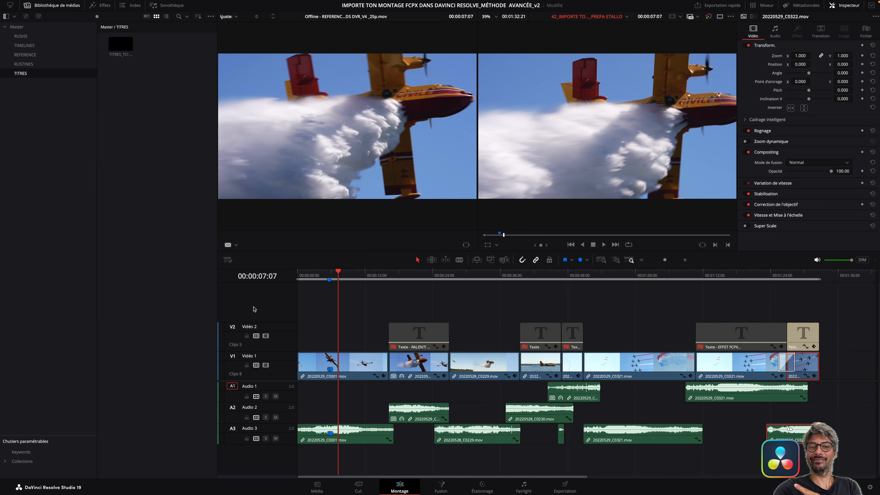
right_click(254, 309)
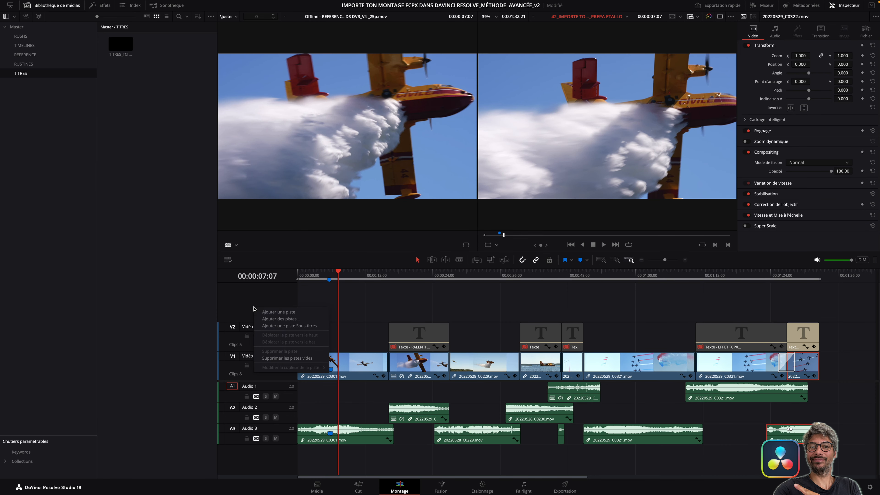
left_click(262, 310)
double_click(253, 298)
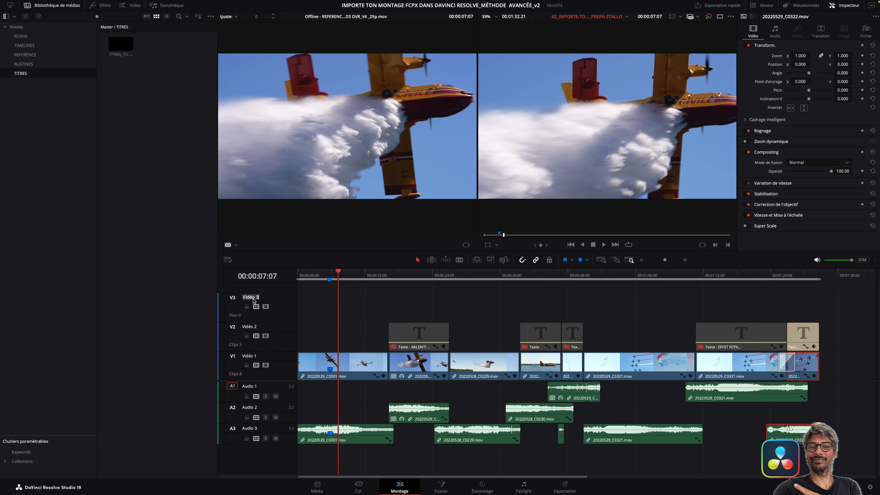
type("TITRES")
Step: Add another video track named RUSTINES and move it down below the TITRES track
right_click(254, 300)
left_click(252, 291)
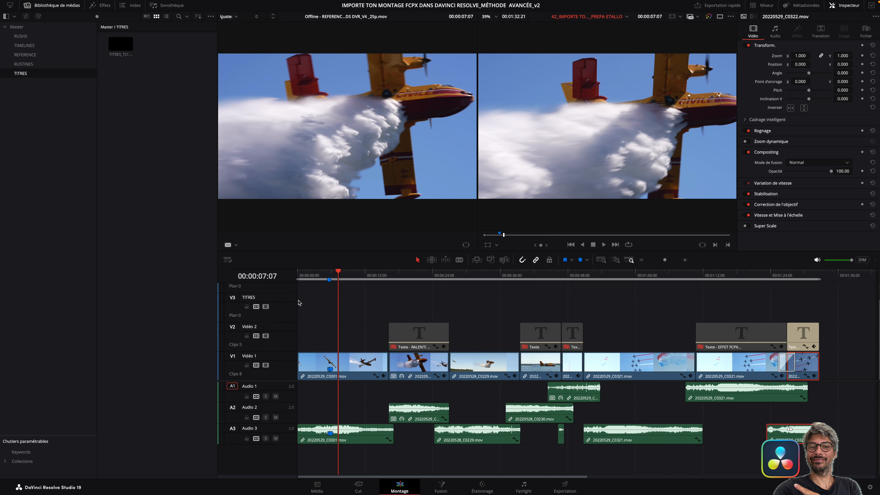
double_click(252, 291)
type("RUSTINES")
key("Return")
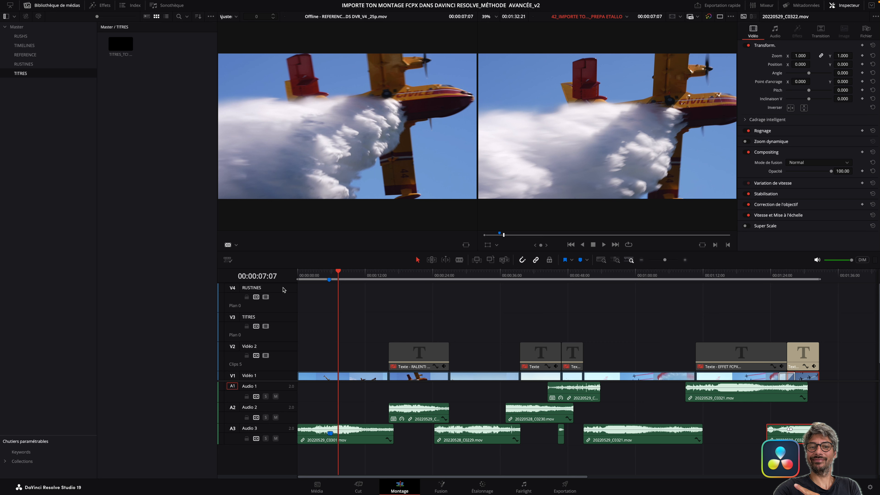
right_click(277, 290)
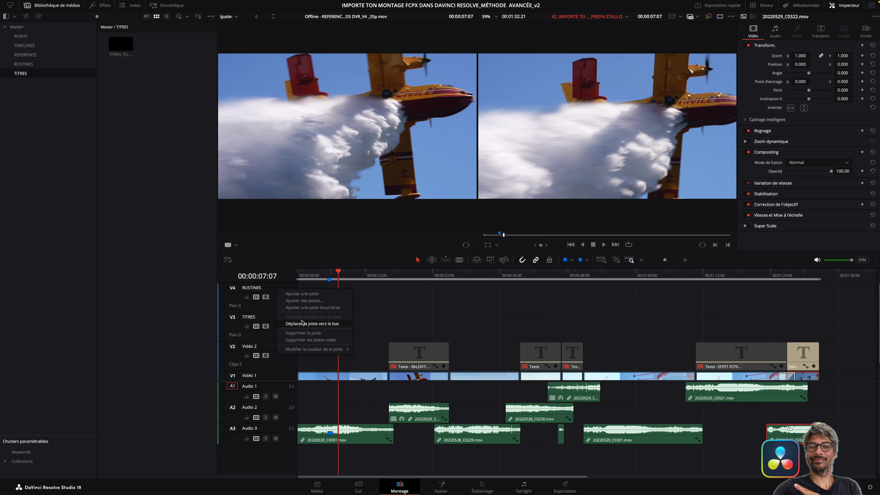
left_click(322, 324)
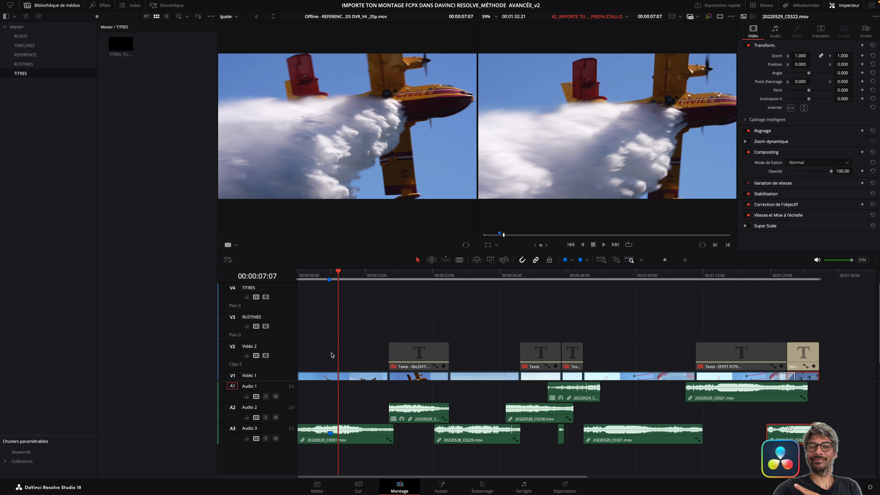
Step: Lock the Vidéo 1, Audio 1, Audio 2, Audio 3 and Vidéo 2 tracks
scroll(389, 353, "down", 3)
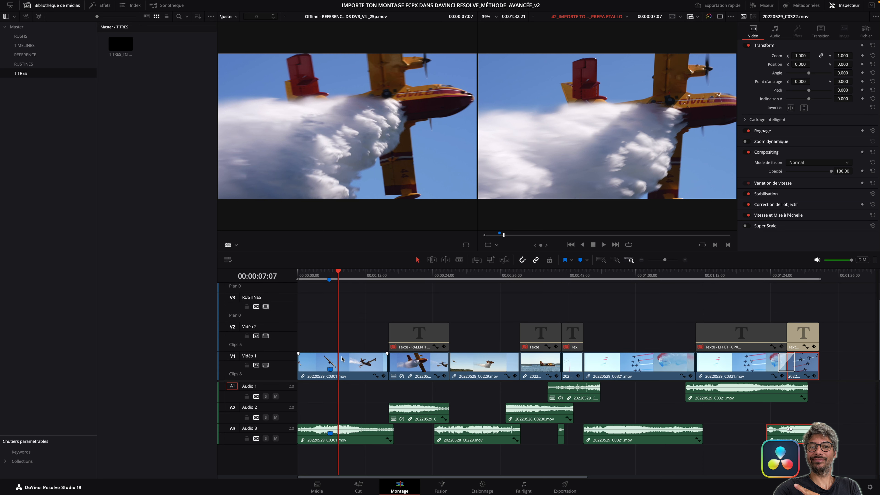
left_click(247, 366)
left_click(247, 396)
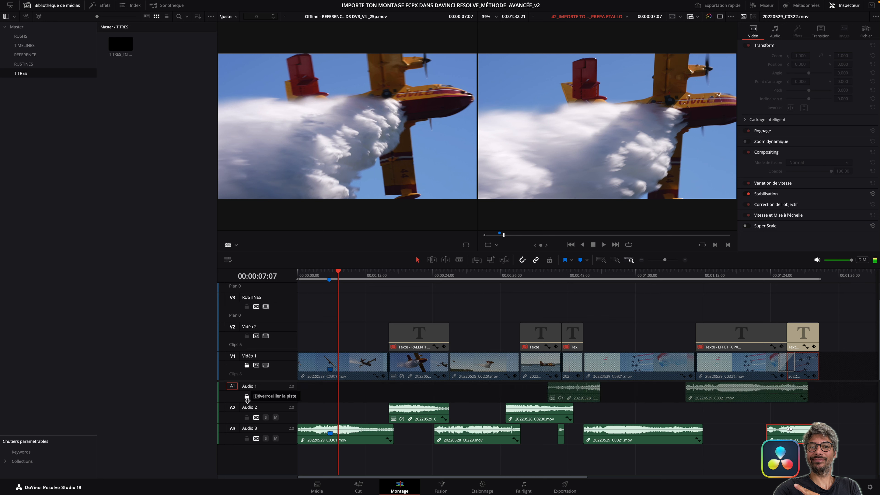
left_click(246, 418)
left_click(246, 438)
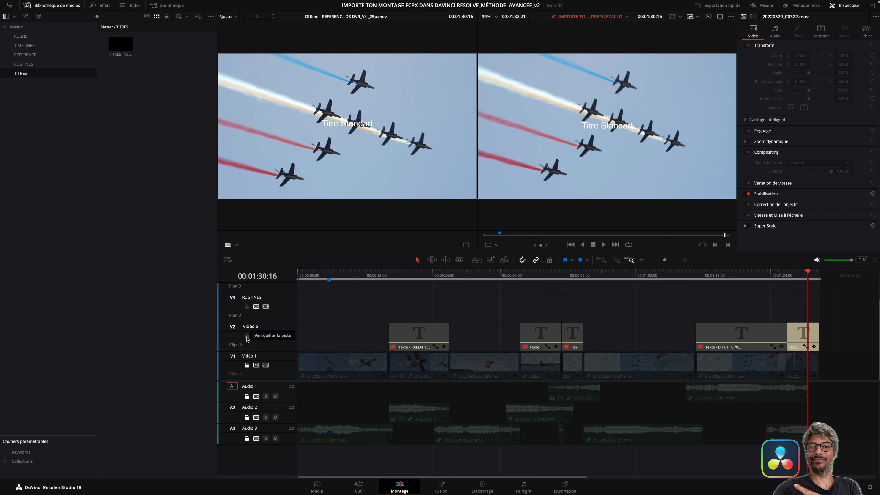
left_click(246, 336)
Step: Place the TITRES_TCI 00 clip on the TITRES track, starting at 00:00:00:00
scroll(269, 312, "up", 3)
left_click(311, 275)
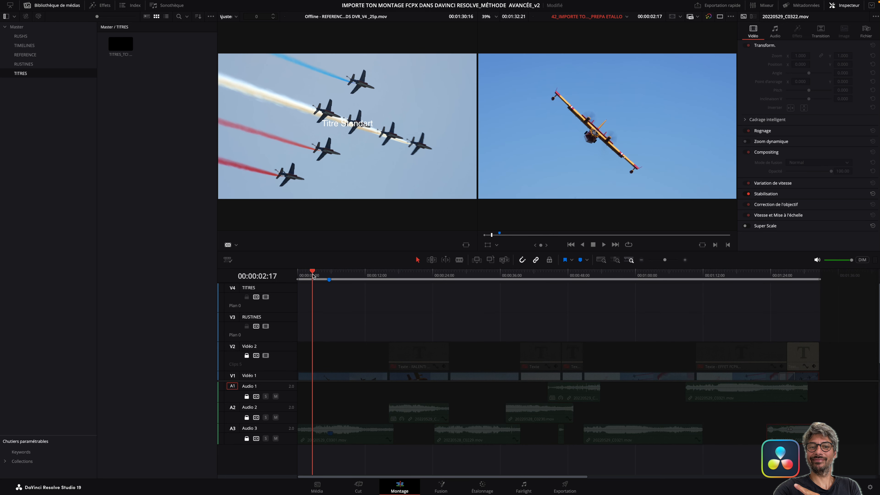
left_click_drag(310, 273, 277, 276)
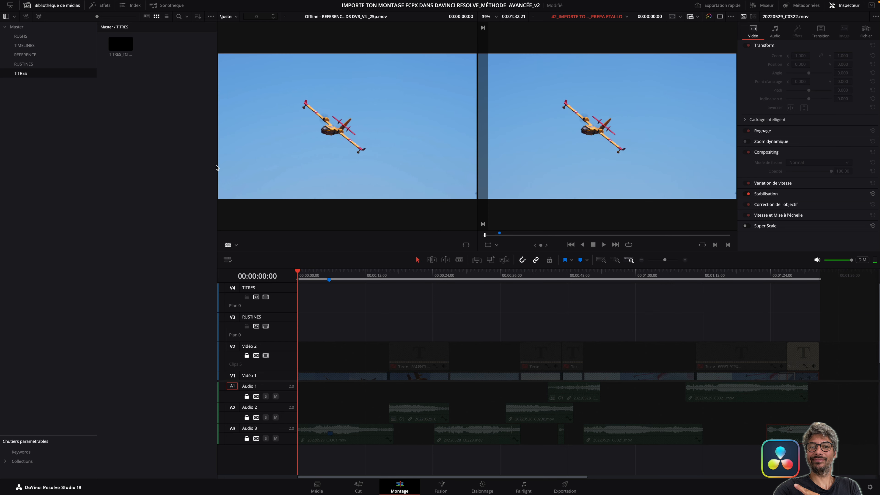
left_click(121, 45)
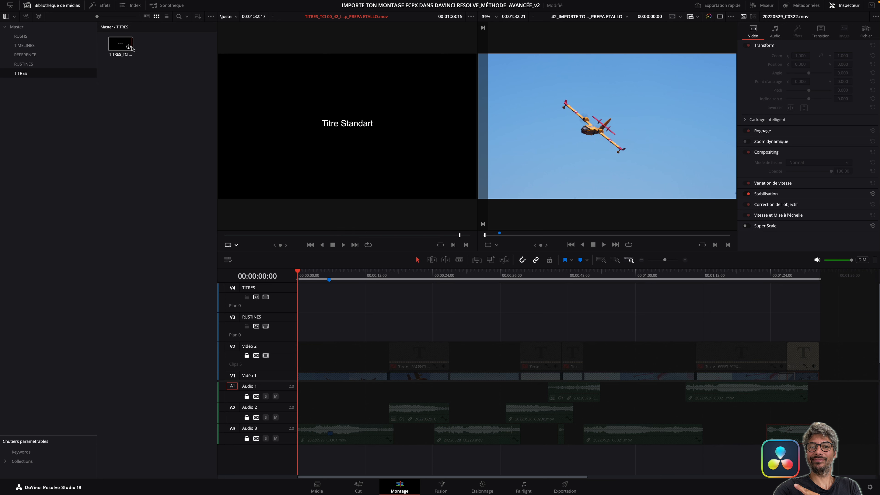
left_click_drag(132, 48, 299, 295)
Step: Play and scrub through the timeline to compare the titles with the offline reference video
key("space")
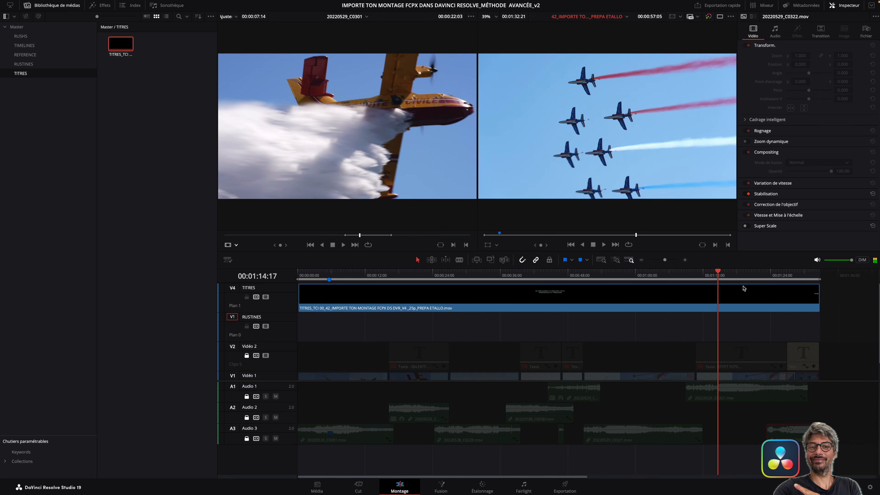
key("super+equal")
key("super+equal")
key("super+equal")
key("super+equal")
left_click_drag(590, 275, 566, 276)
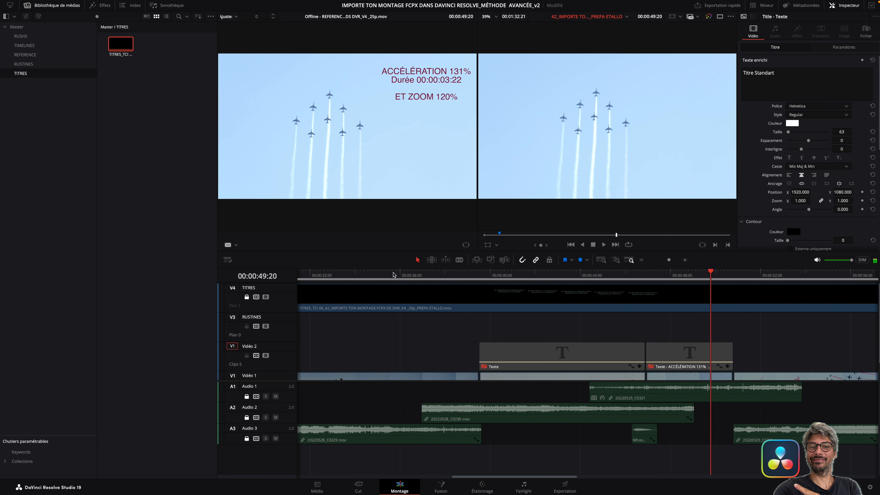
Step: Return the playhead to the timeline start and delete the Vidéo 2 track holding the imported text titles
key("shift+z")
left_click_drag(394, 275, 298, 274)
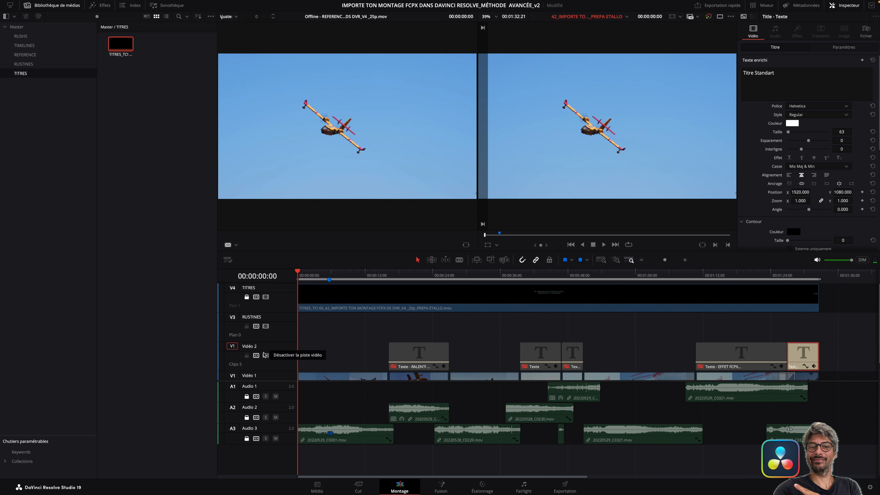
right_click(250, 348)
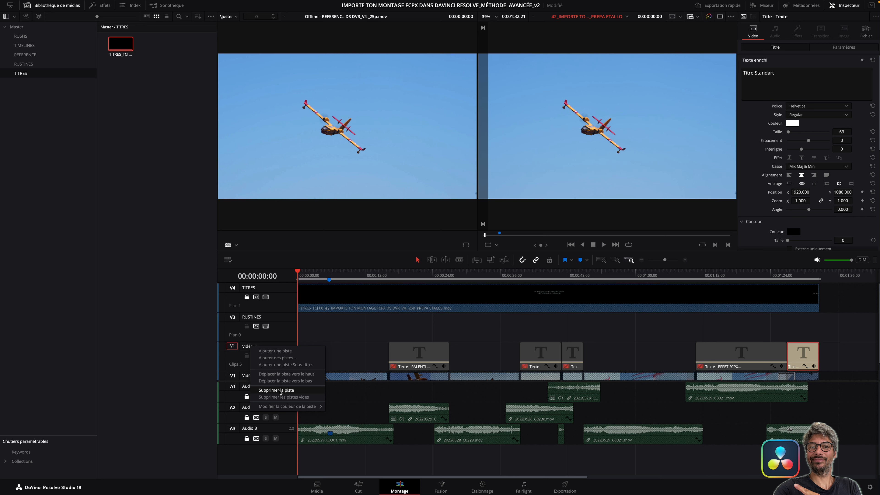
left_click(280, 391)
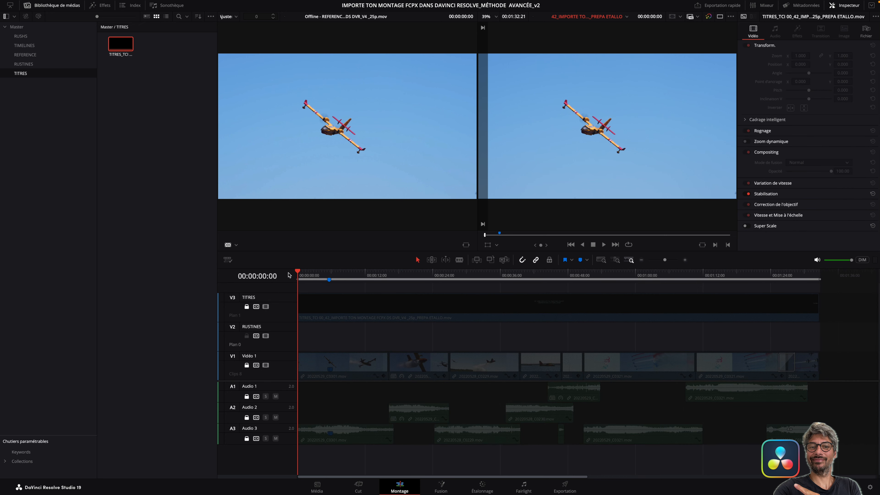
Step: Open the RUSTINES bin and show its clips as a list with readable names
left_click(29, 66)
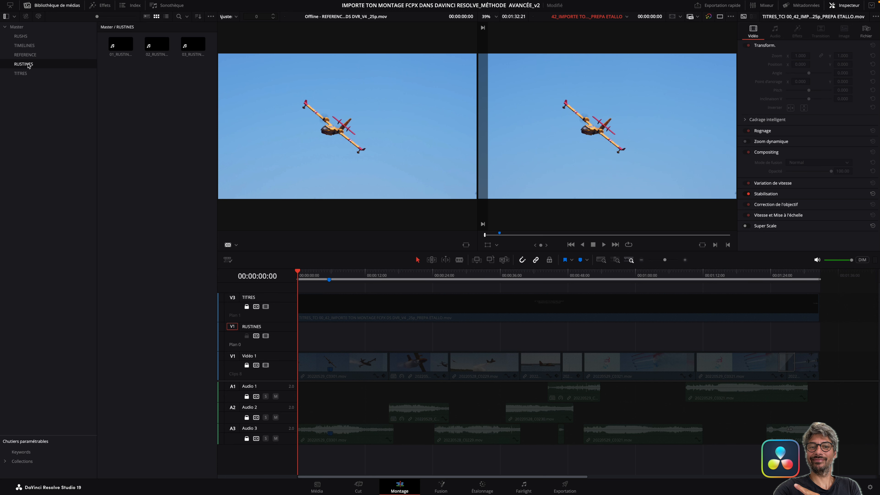
left_click(119, 51)
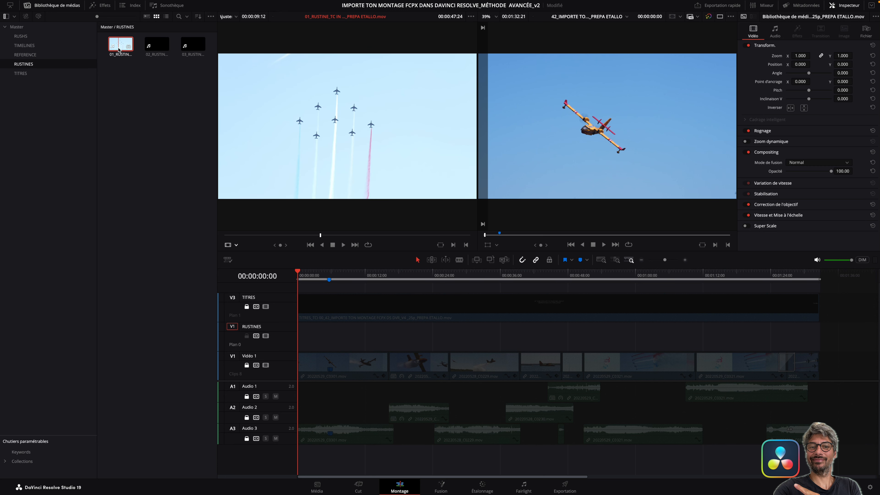
left_click(165, 17)
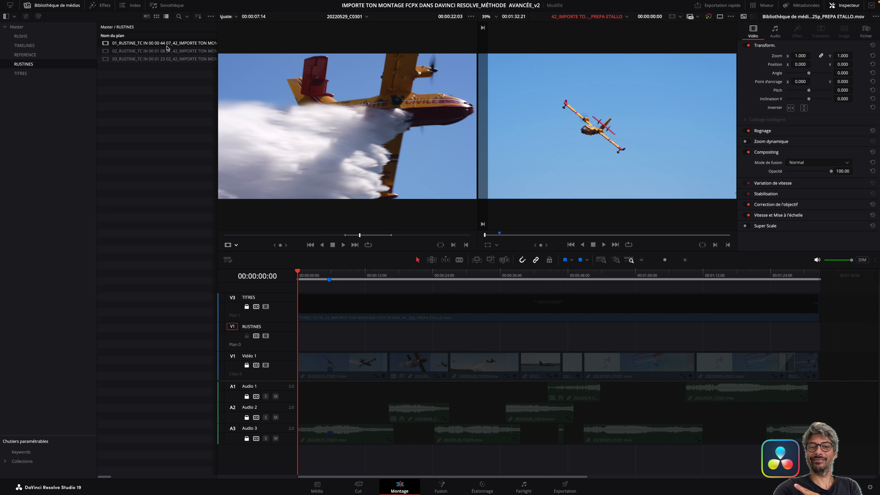
Step: Place the 01_RUSTINE clip on the RUSTINES track, starting at its named timecode 00:00:44:07
left_click_drag(306, 275, 548, 296)
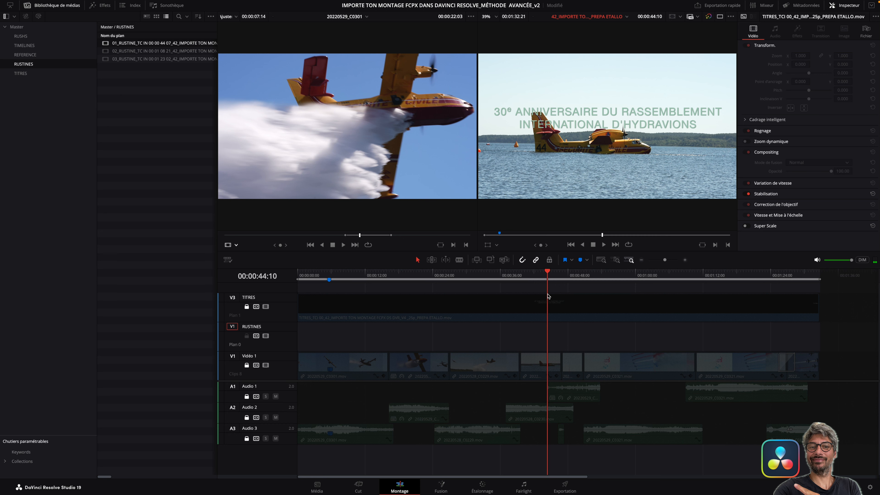
key("super+equal")
key("super+equal")
key("super+equal")
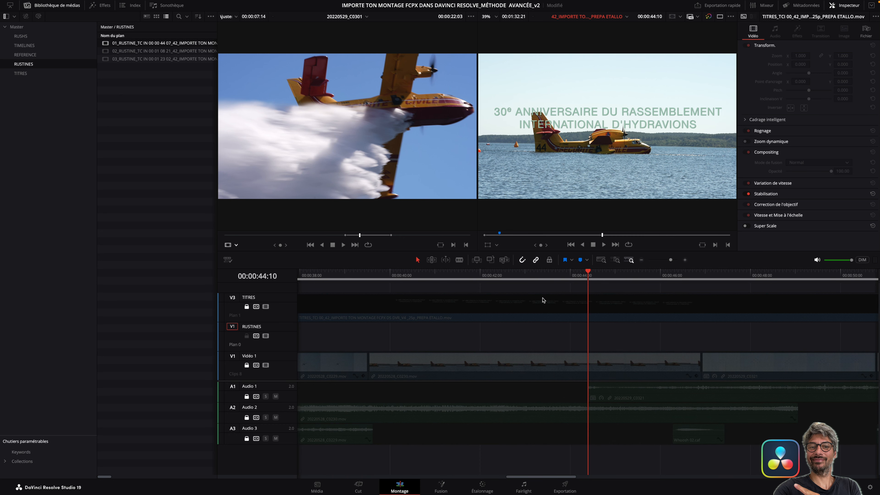
scroll(644, 395, "right", 3)
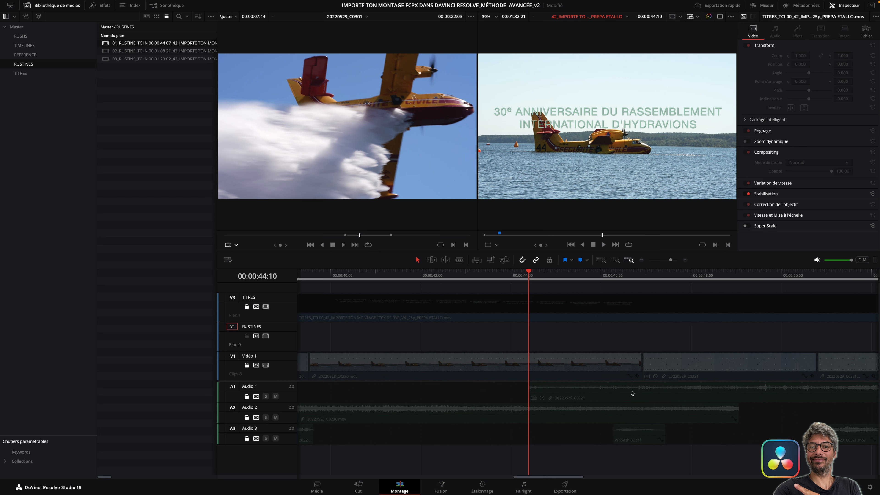
scroll(633, 392, "right", 4)
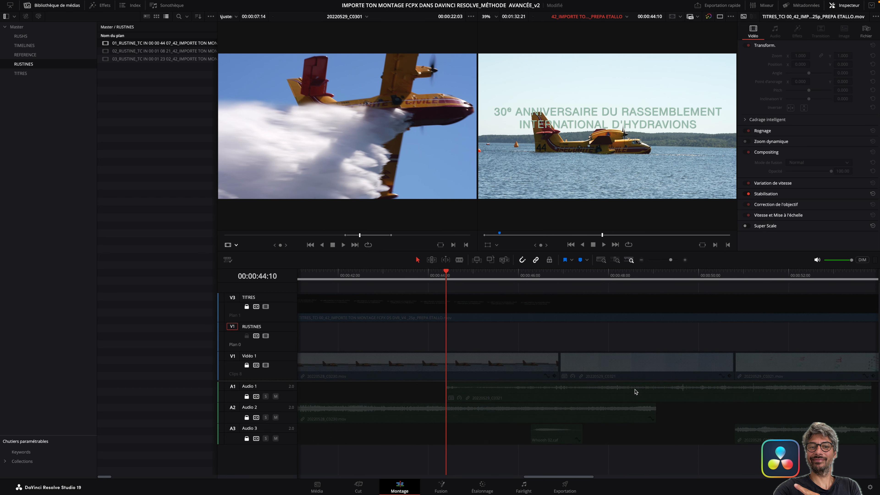
scroll(635, 391, "right", 1)
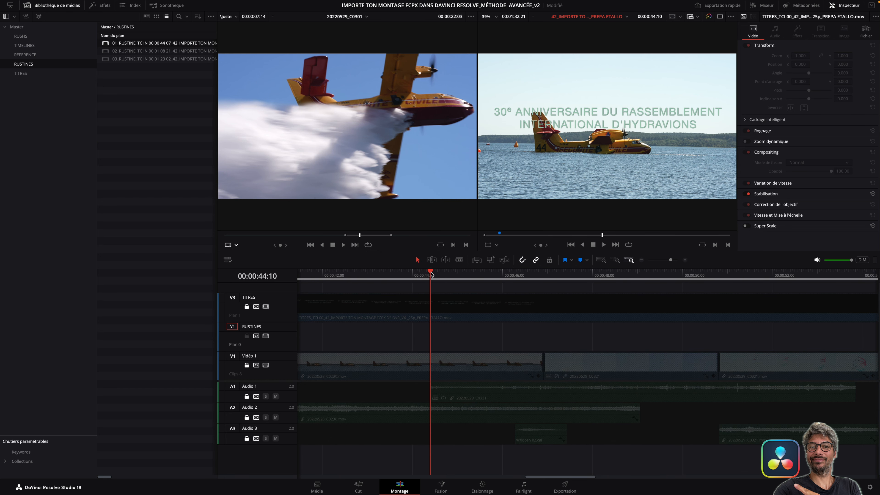
key("Left")
key("Left")
key("Left")
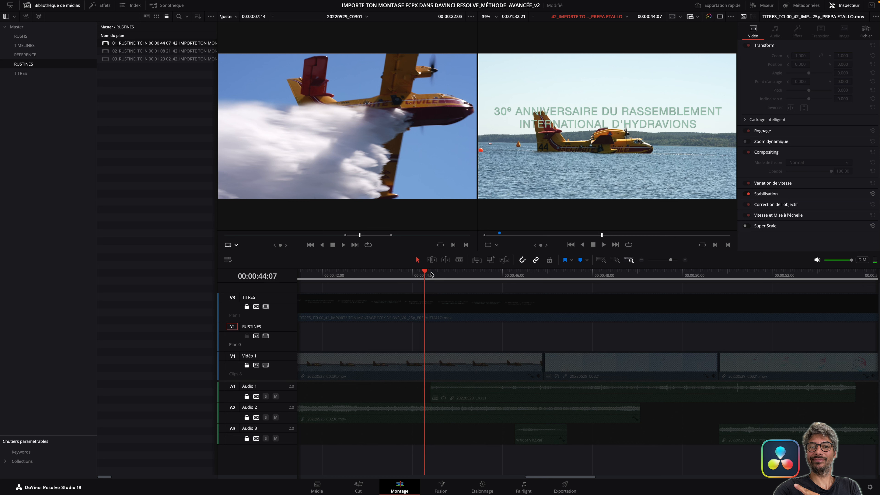
left_click_drag(140, 43, 426, 341)
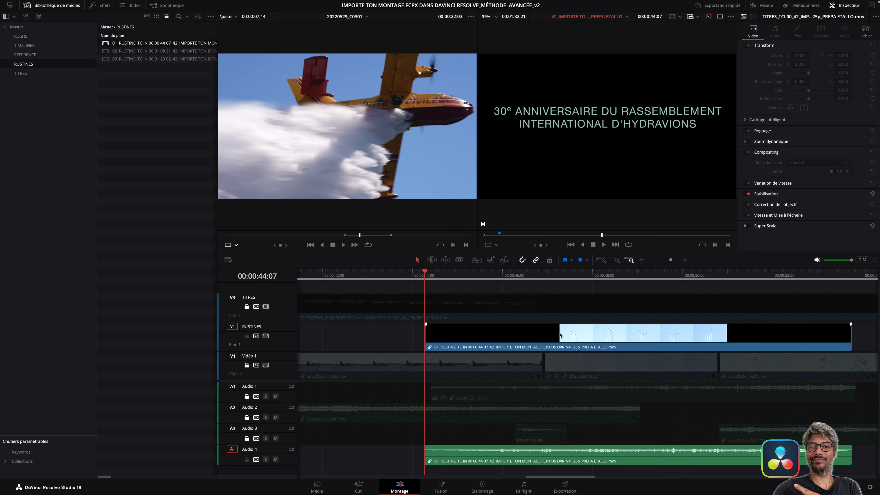
Step: Put the playhead at 00:00:46:23, check that cut's timecode in the Final Cut Pro project, and return to DaVinci Resolve
left_click(516, 276)
left_click_drag(516, 276, 542, 281)
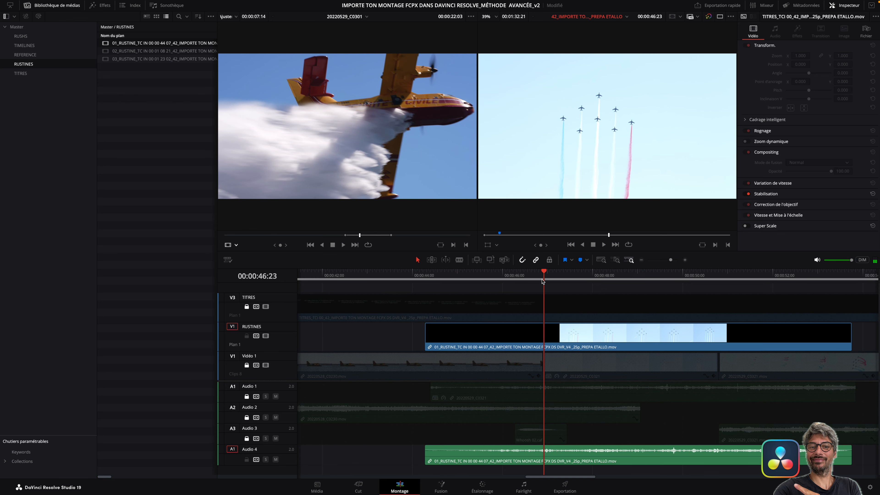
key("super+Tab")
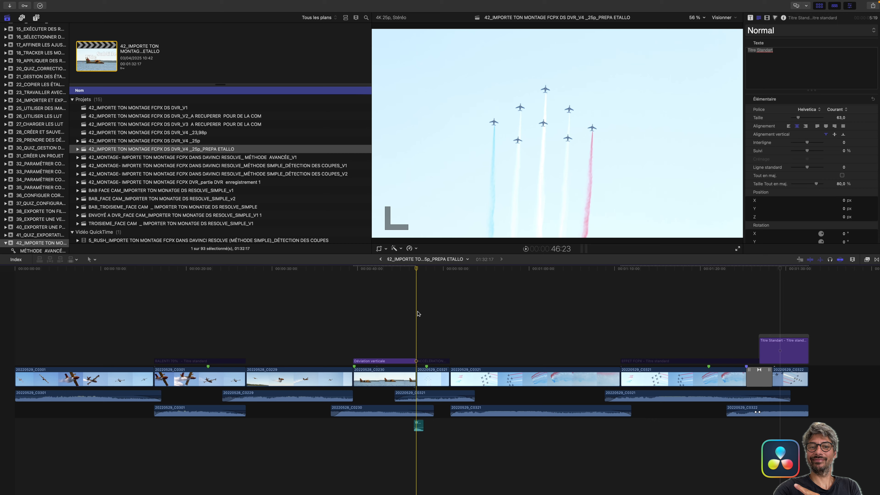
left_click(418, 313)
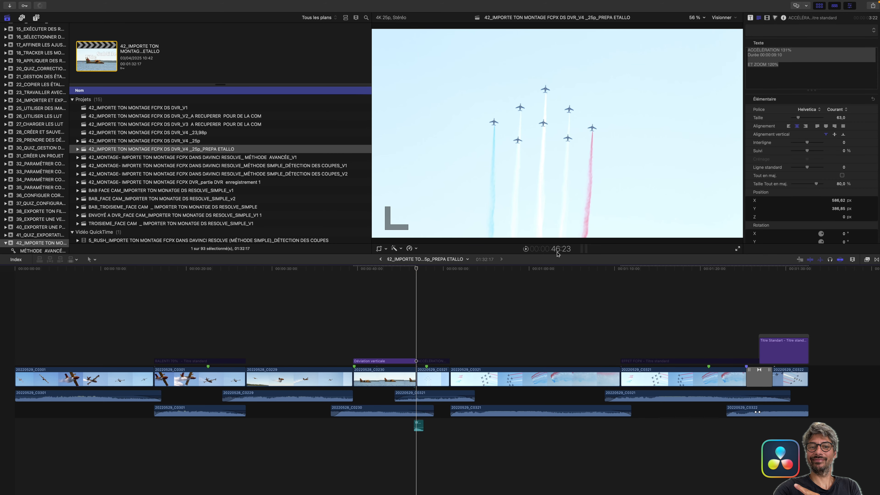
key("super+Tab")
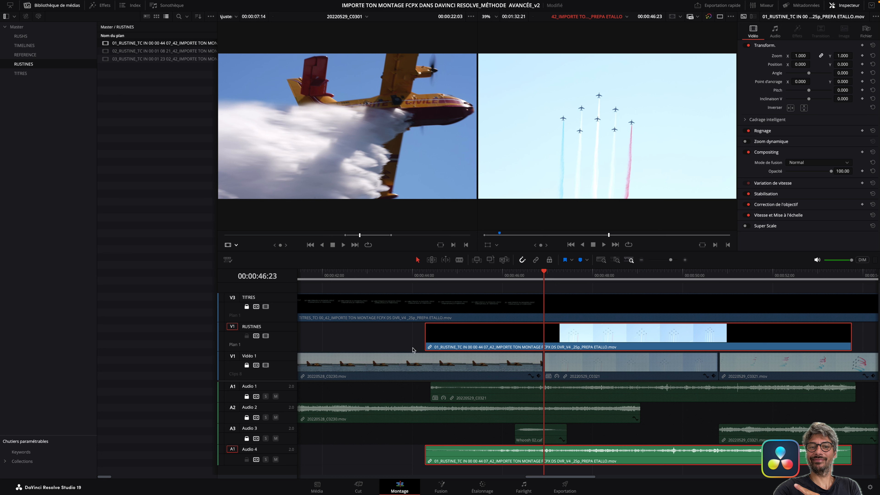
Step: Trim the start of only the video part of the 01_RUSTINE clip to the playhead at 00:00:46:23
left_click(400, 345)
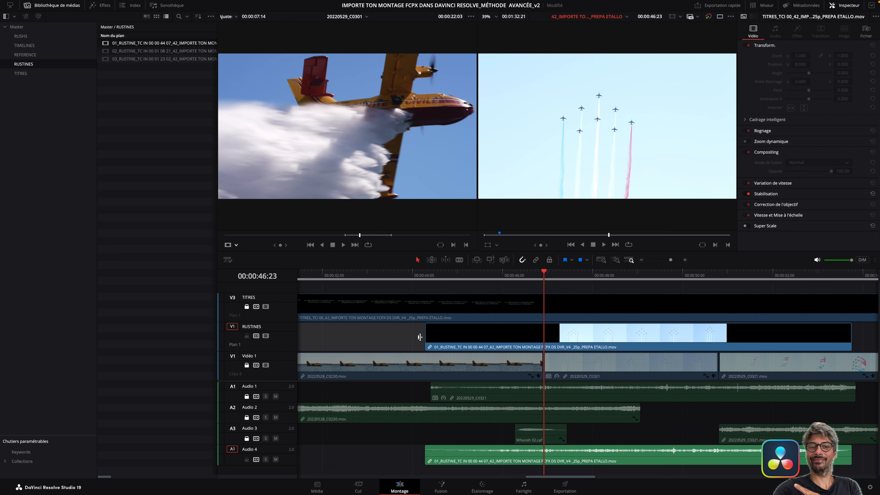
left_click_drag(424, 334, 544, 342)
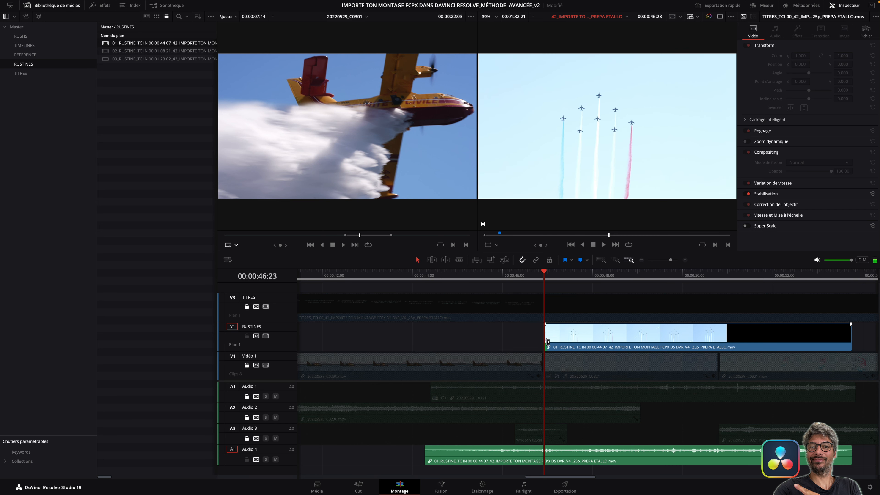
key("ctrl+equal")
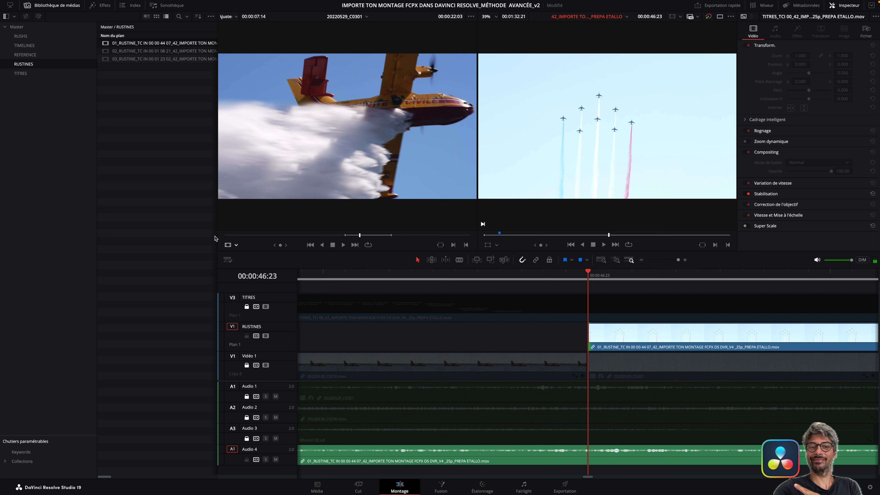
Step: Show the offline reference in the source viewer and compare the 01_RUSTINE clip's start with it frame by frame and in playback
left_click(238, 244)
left_click(242, 265)
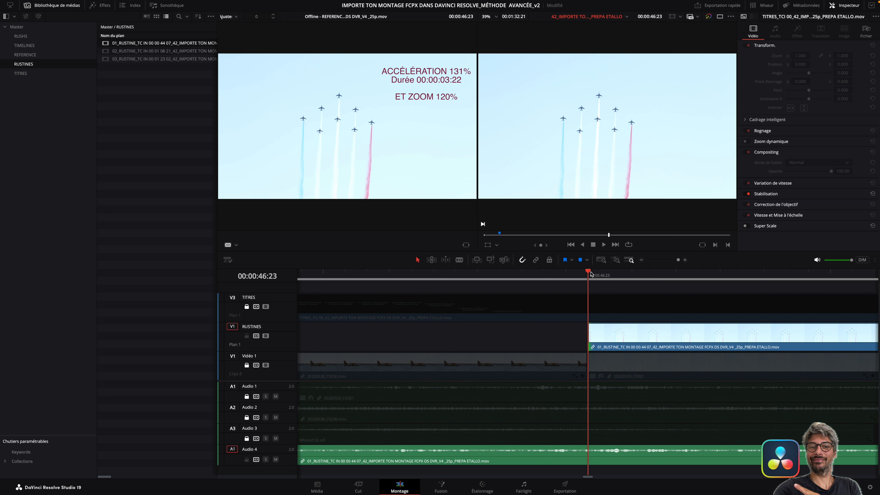
key("Left")
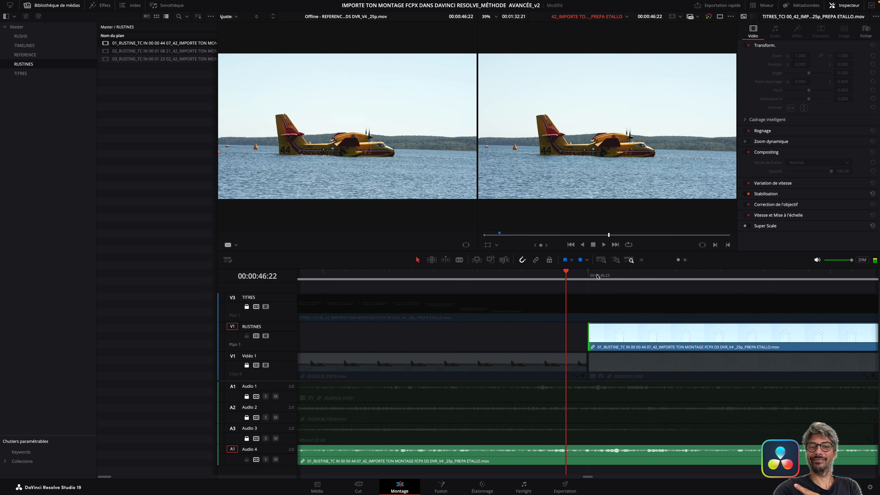
key("Right")
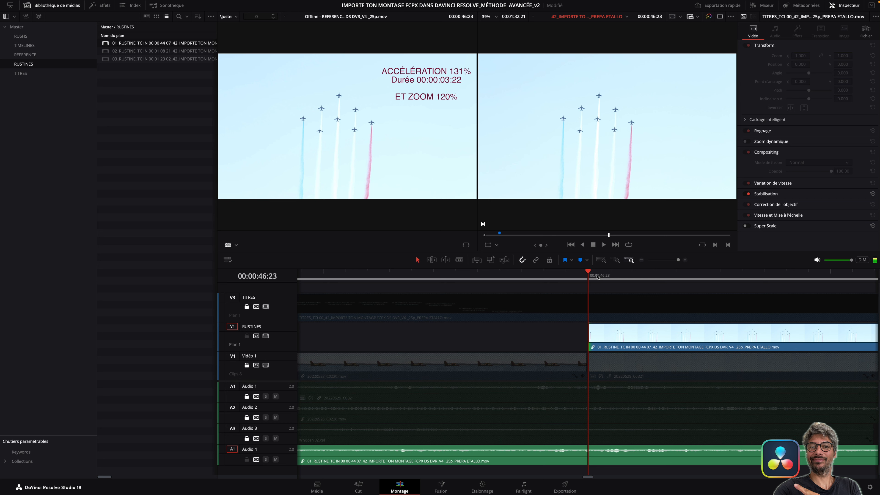
key("Right")
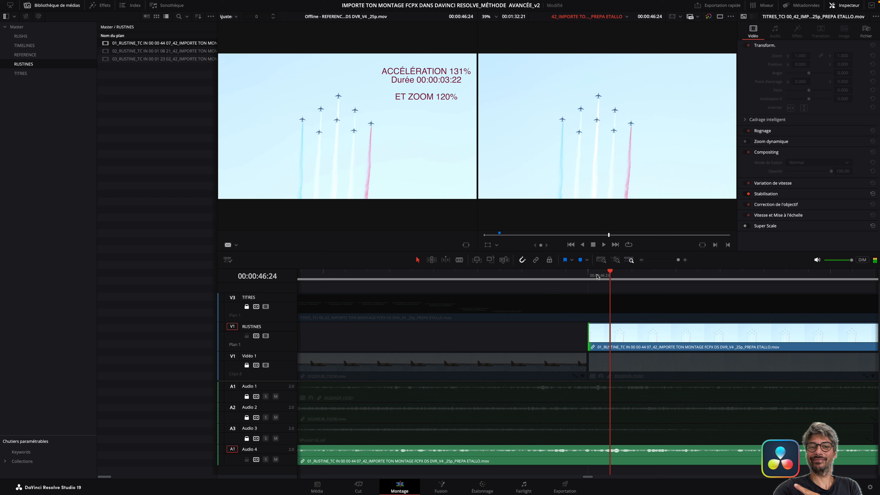
key("space")
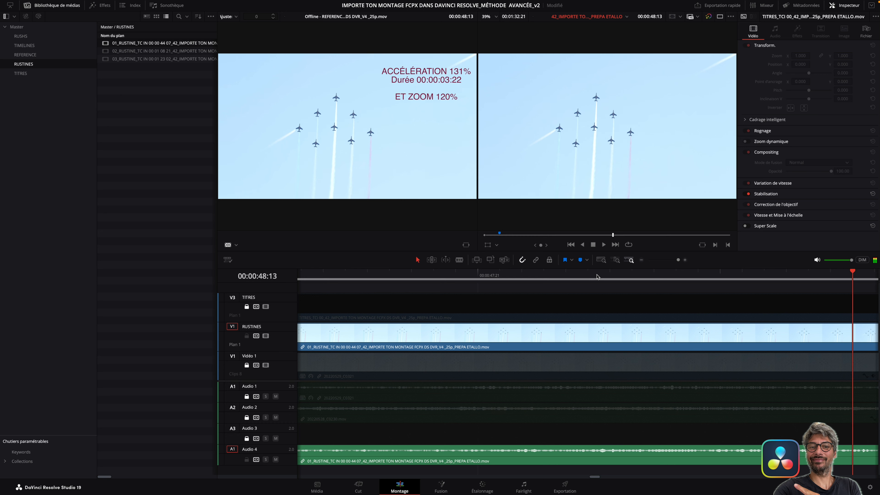
Step: Trim the end of the 01_RUSTINE clip's video to the Vidéo 1 cut at 00:00:50:20
key("shift+z")
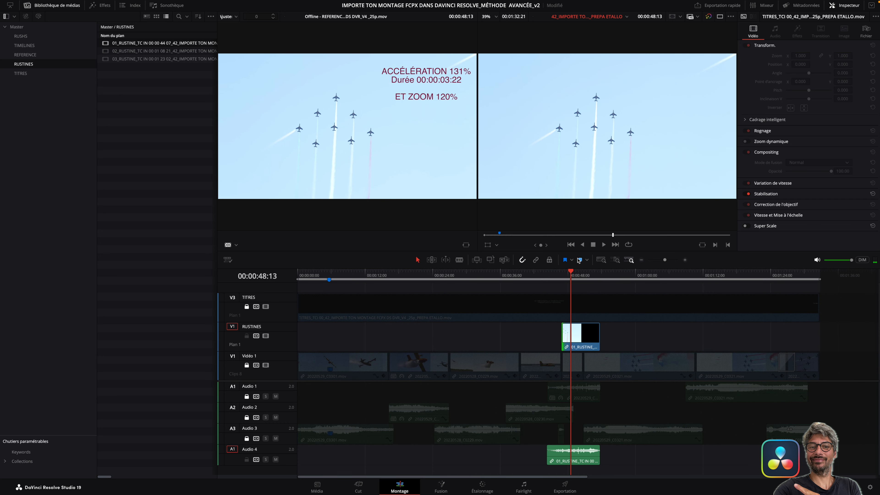
left_click(582, 276)
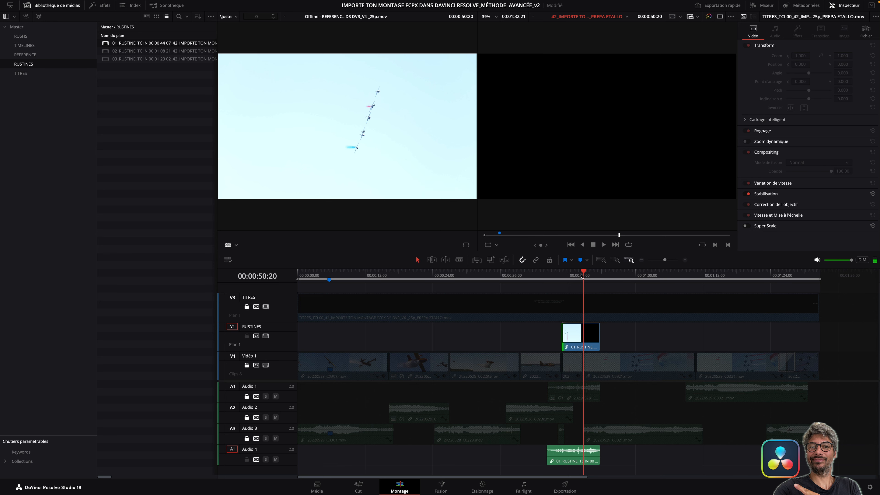
key("shift+z")
left_click(646, 335)
left_click_drag(647, 335, 588, 336)
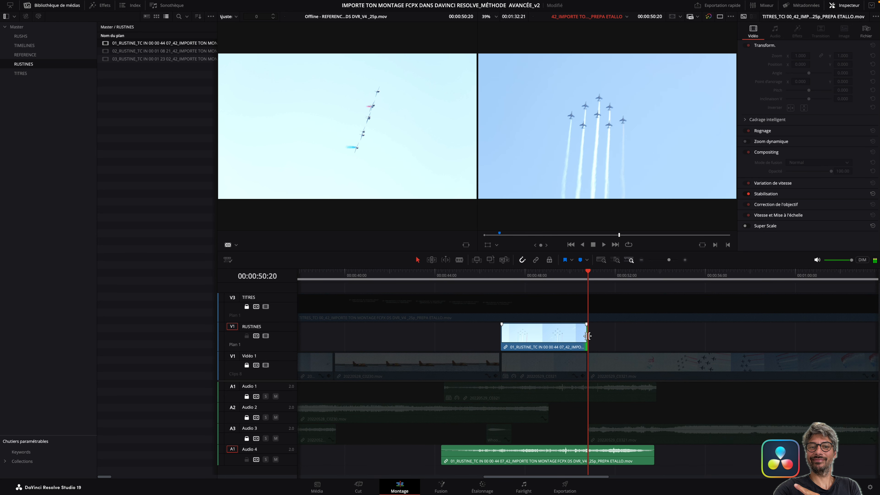
Step: Step frame by frame across the 01_RUSTINE clip's end to compare the cut with the offline reference
key("super+equal")
key("super+equal")
key("super+equal")
key("super+equal")
key("super+equal")
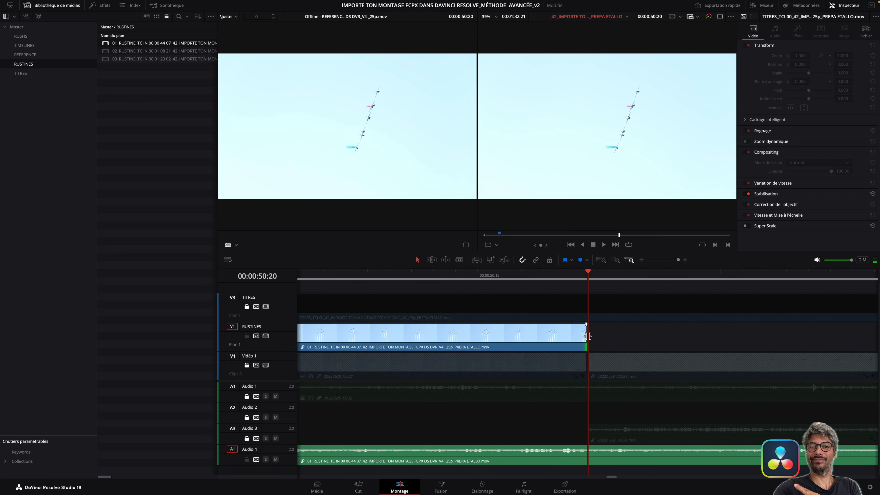
key("Left")
key("Right")
key("Right")
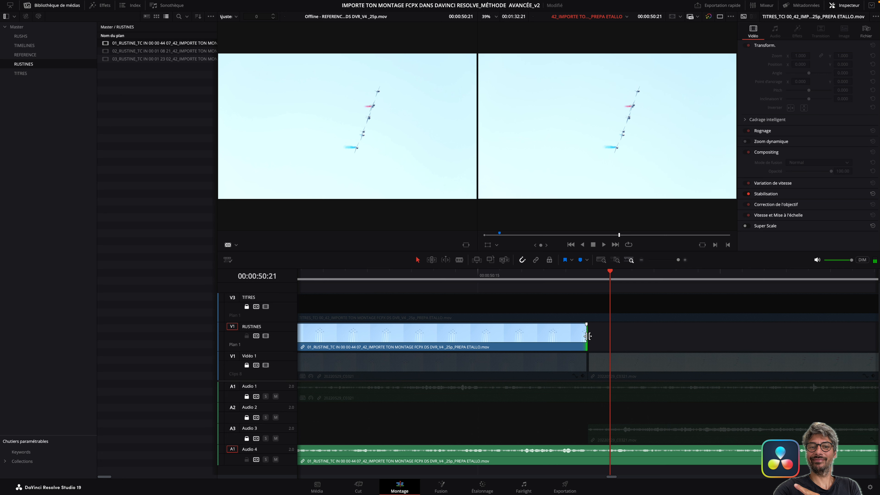
key("Left")
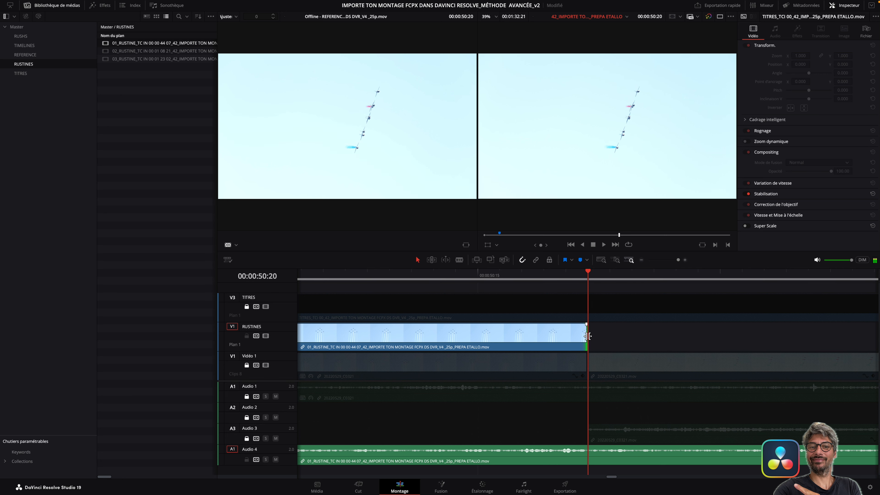
key("Left")
Step: Scrub across the whole trimmed 01_RUSTINE clip and beyond it to check the match with the offline reference
scroll(589, 335, "down", 10, "alt")
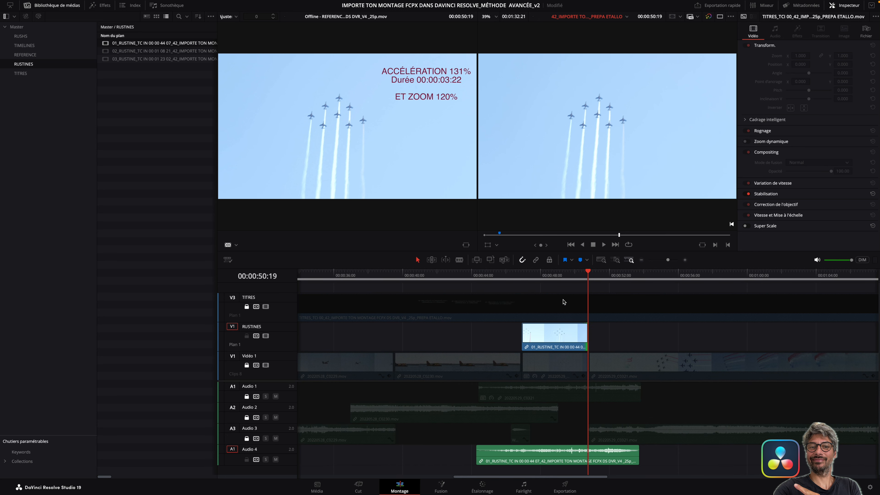
left_click(522, 273)
left_click_drag(523, 274, 620, 301)
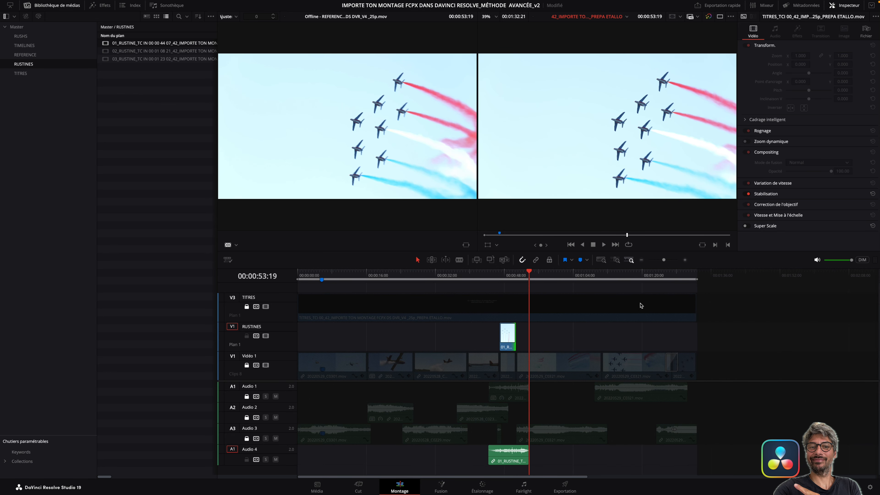
Step: Place the 02_RUSTINE clip with its audio on the RUSTINES track, starting at 00:01:08:21
left_click(589, 274)
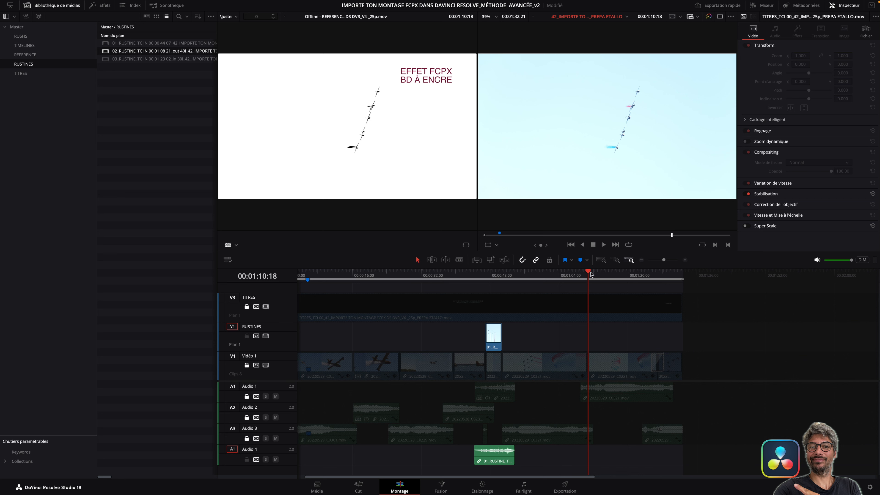
scroll(591, 274, "up", 4)
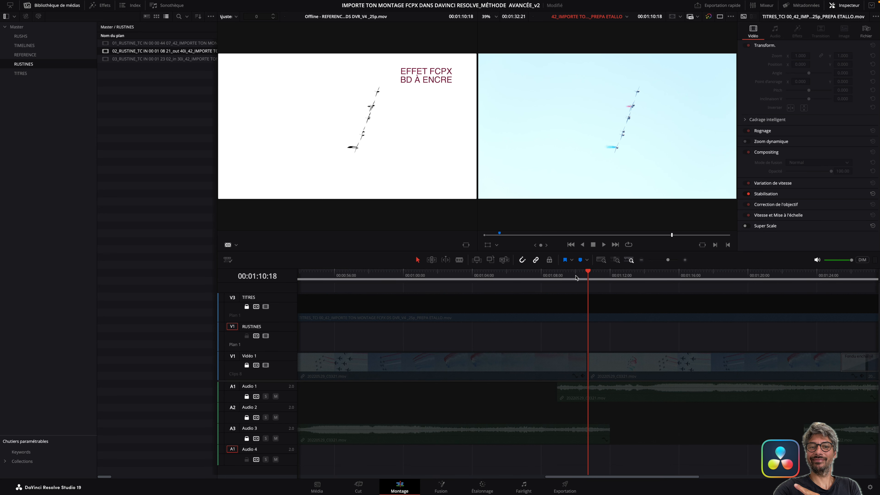
left_click(561, 275)
left_click_drag(562, 277, 556, 276)
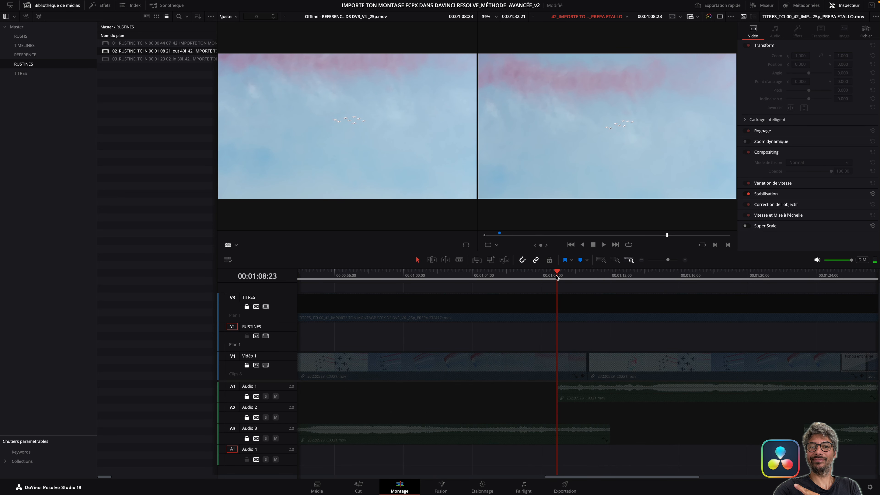
left_click_drag(556, 276, 556, 276)
key("Left")
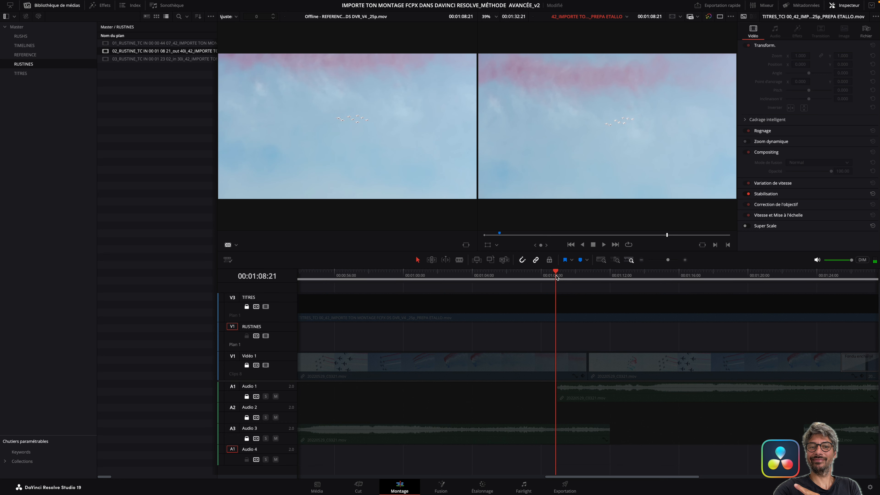
key("super+equal")
key("super+equal")
key("super+equal")
key("super+equal")
key("super+equal")
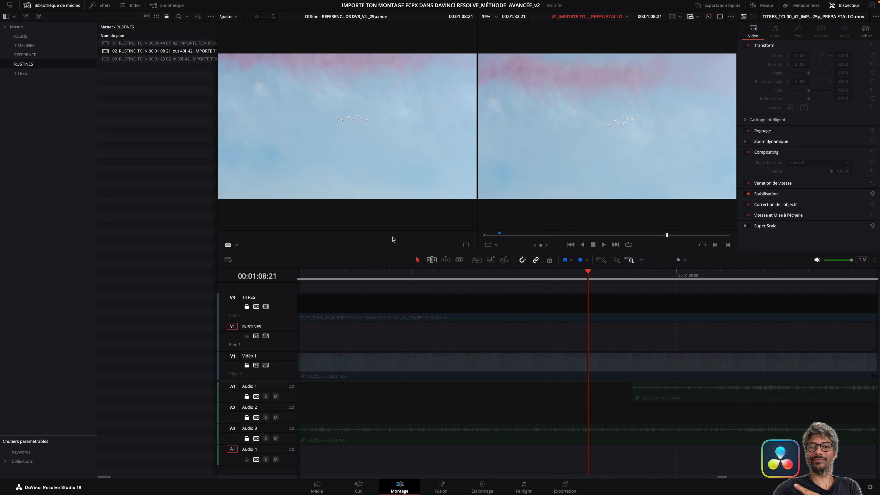
left_click_drag(129, 51, 591, 307)
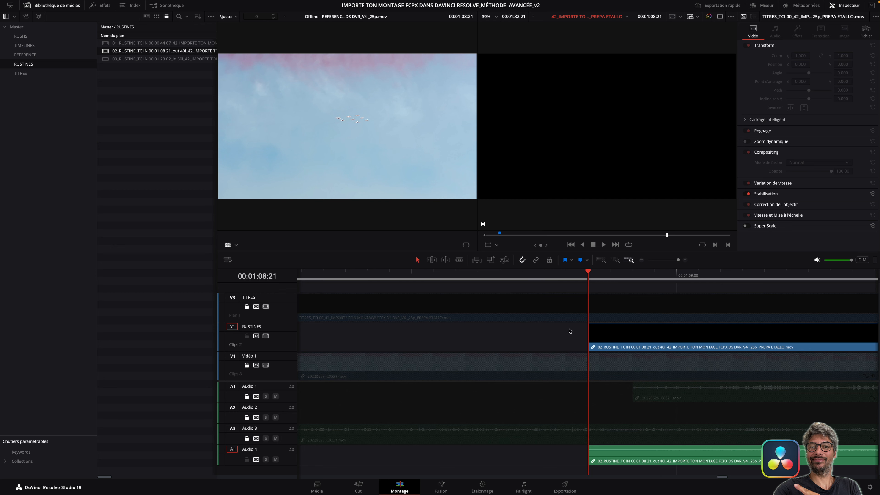
Step: Trim the start of the 02_RUSTINE clip's video to the Vidéo 1 cut at 00:01:10:18 and compare it frame by frame with the offline reference
left_click_drag(386, 342, 644, 337)
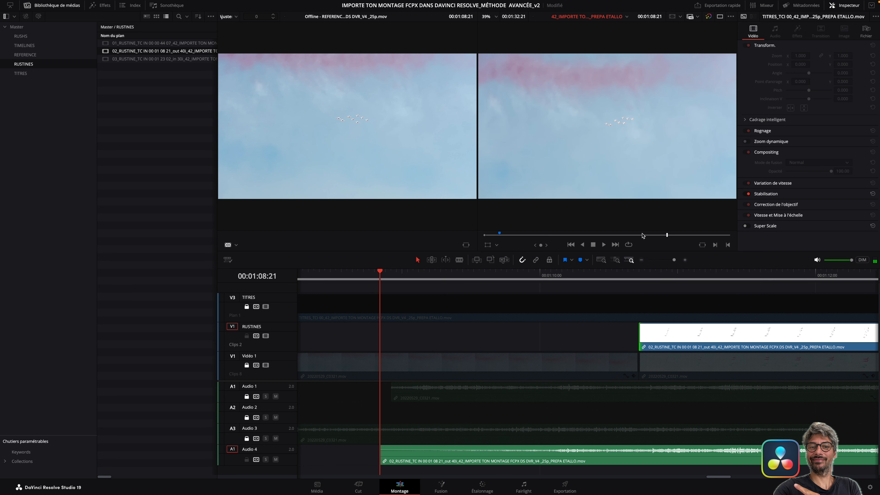
left_click(641, 275)
key("ctrl+equal")
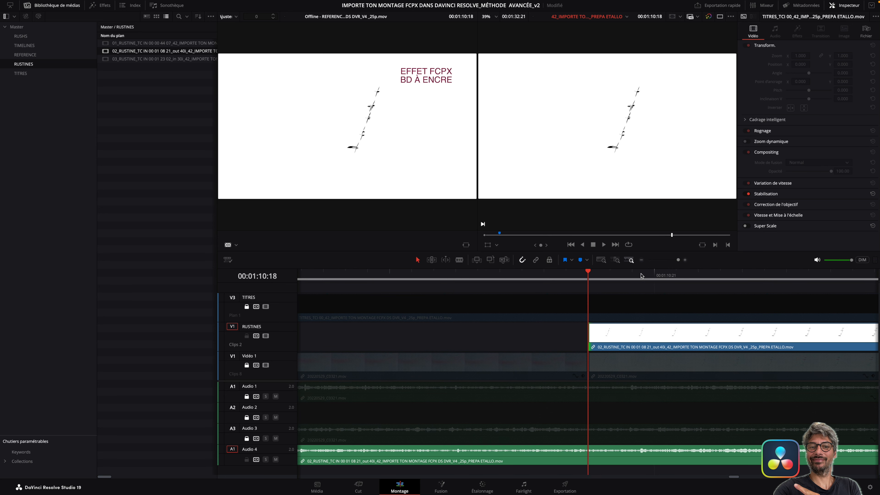
key("Left")
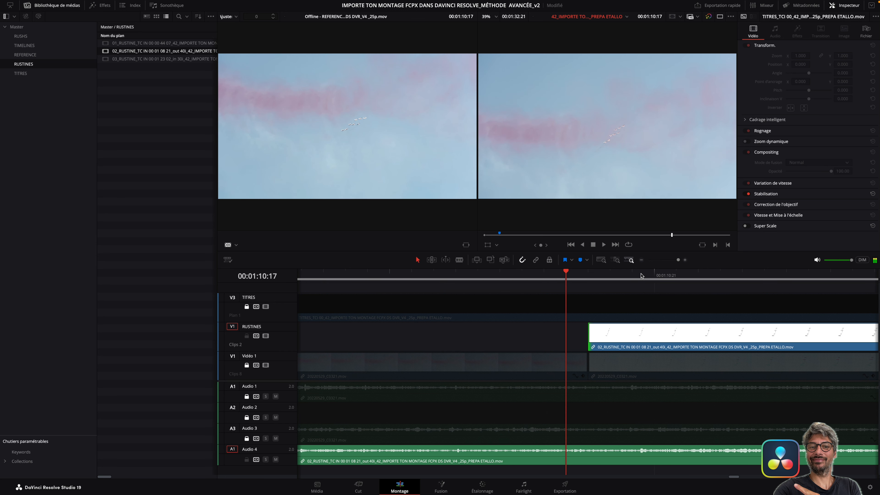
key("Right")
key("Right")
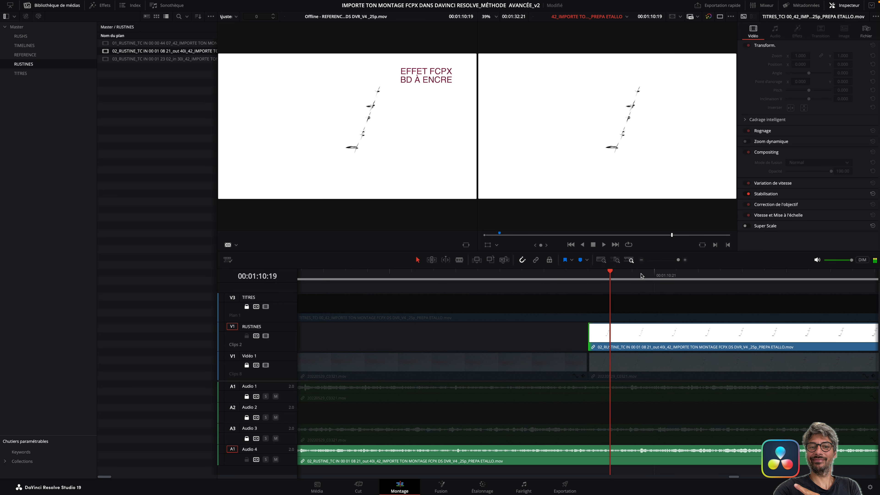
key("Left")
key("Right")
key("super+minus")
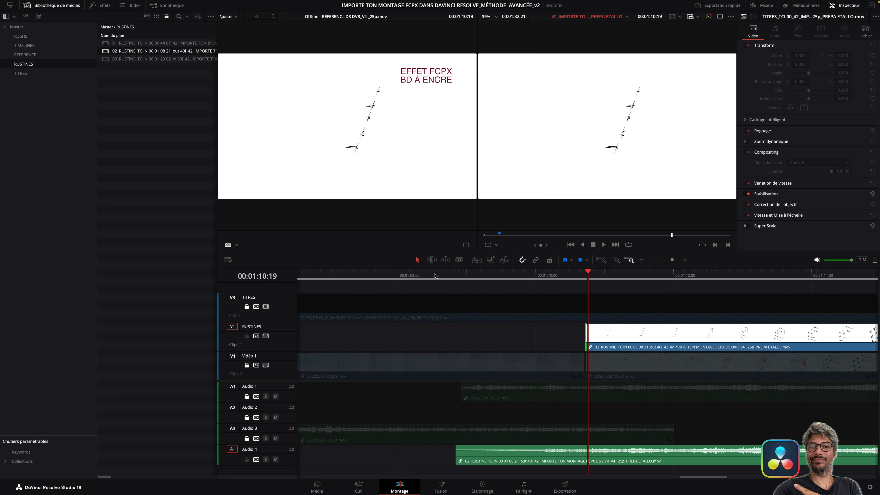
Step: Trim the end of the 02_RUSTINE clip's video alone back to 00:01:26:22, in the middle of the dissolve on Vidéo 1
left_click(455, 274)
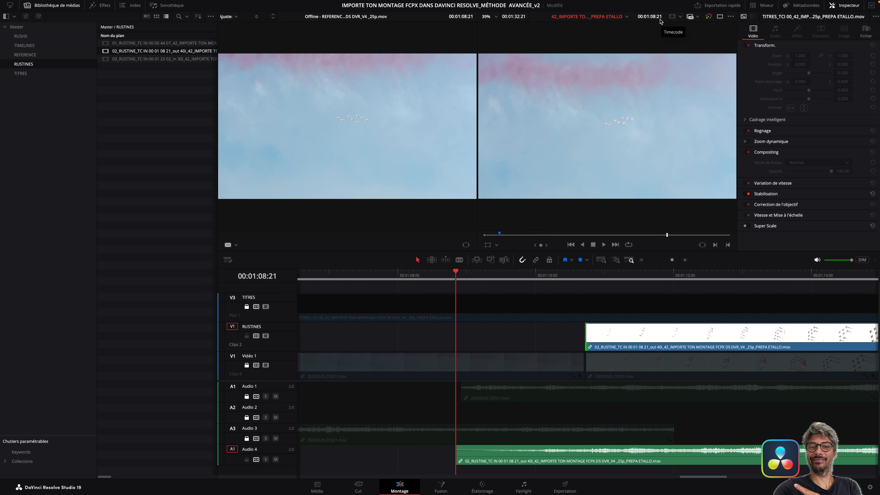
left_click(460, 272)
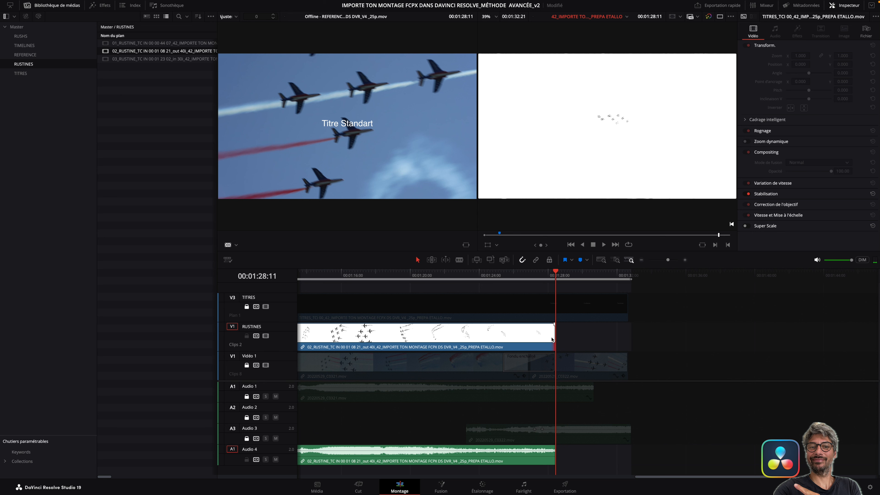
key("minus")
key("Return")
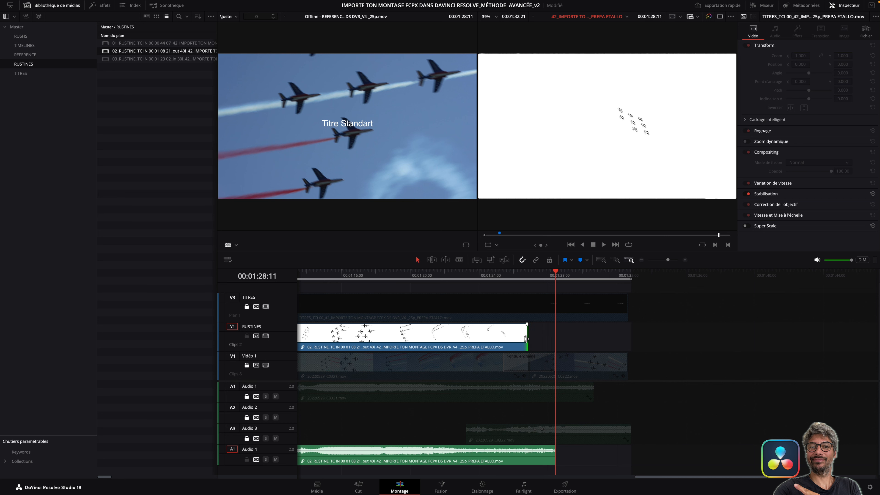
left_click_drag(555, 275, 528, 277)
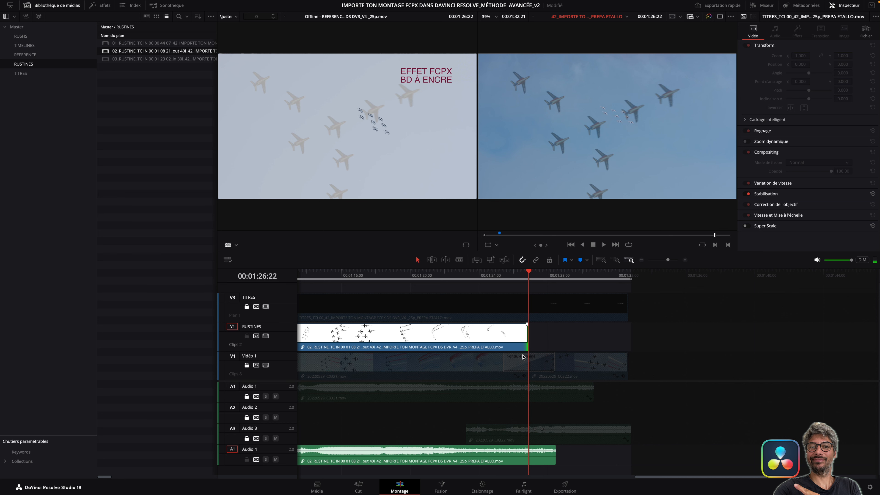
left_click(476, 333)
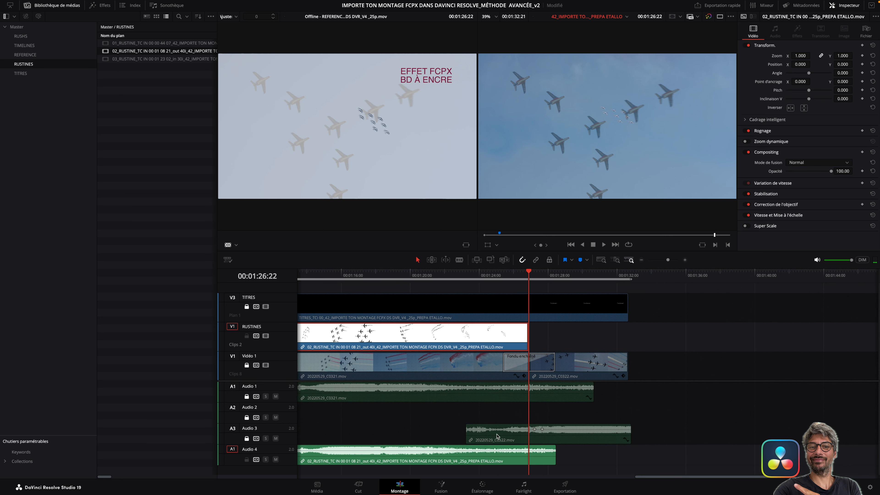
left_click(492, 457, "super")
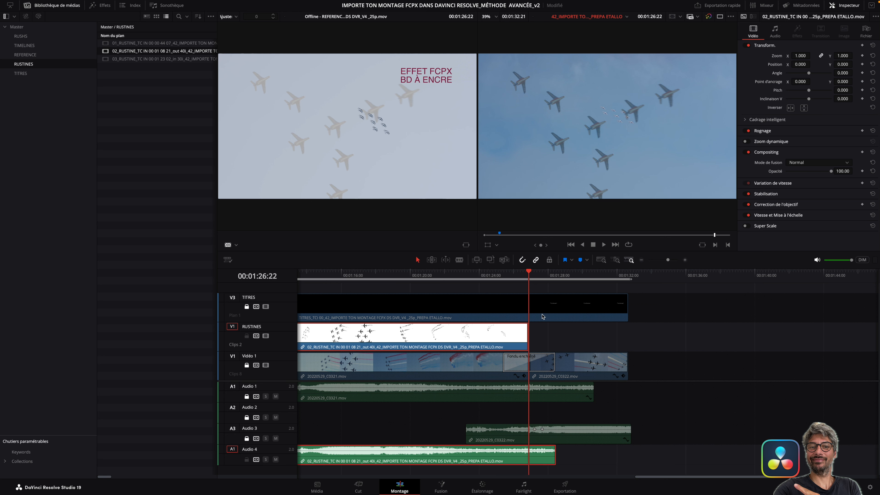
left_click(540, 332)
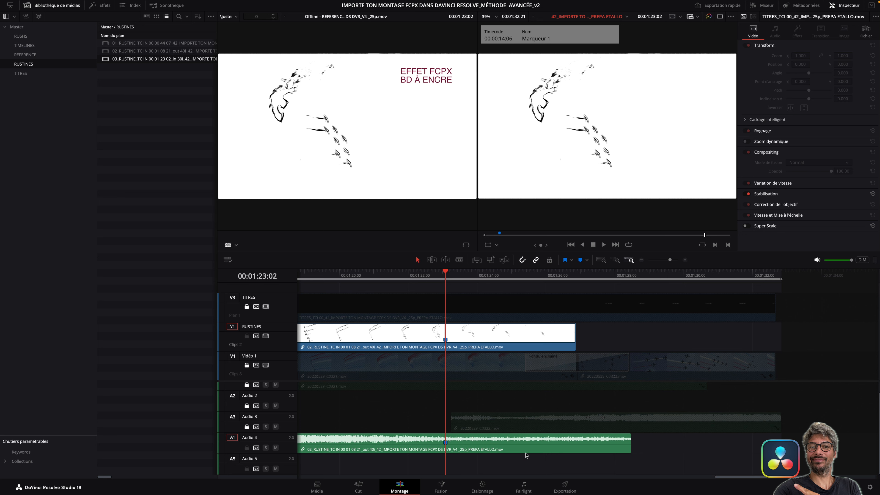
Step: Lock the Audio 4 track and place the 03_RUSTINE clip on the RUSTINES track, with its audio on Audio 5, past the end of the 02_RUSTINE clip
left_click(246, 448)
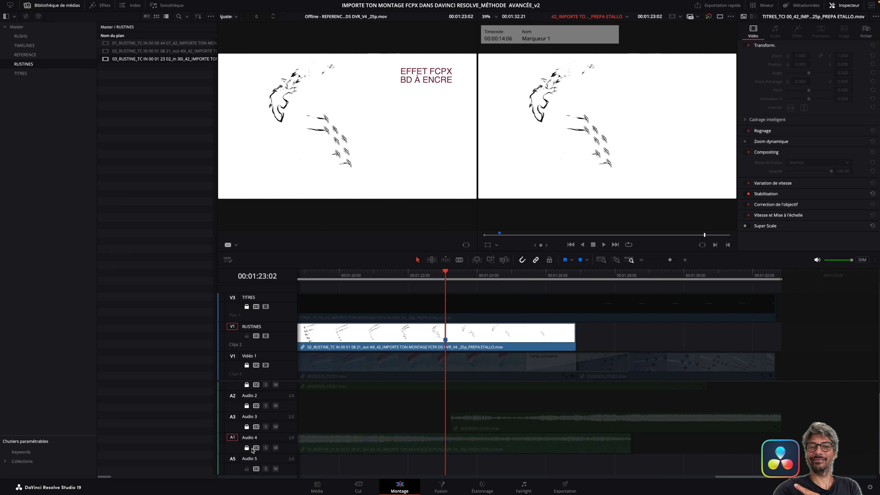
left_click_drag(154, 59, 639, 343)
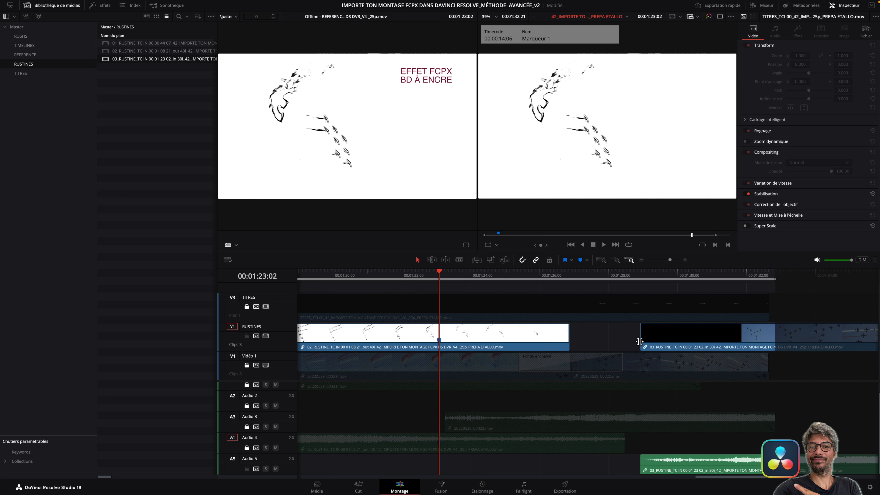
left_click(661, 339)
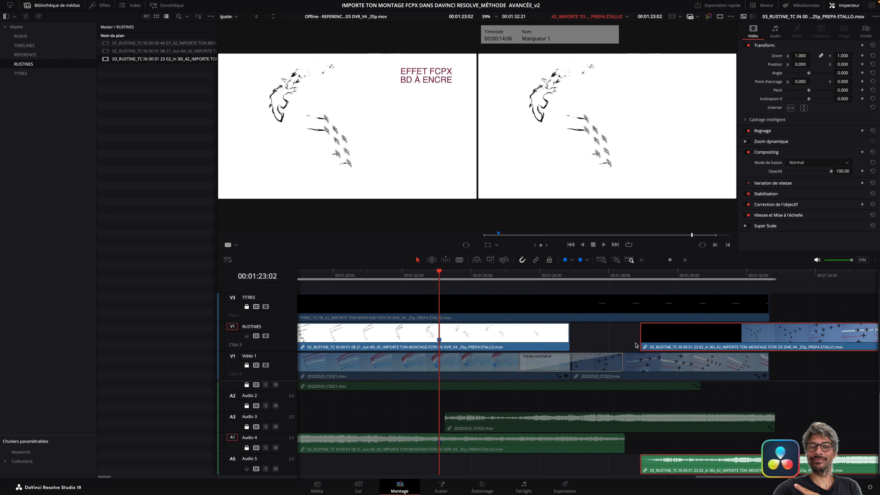
left_click(643, 287)
scroll(642, 287, "right", 3)
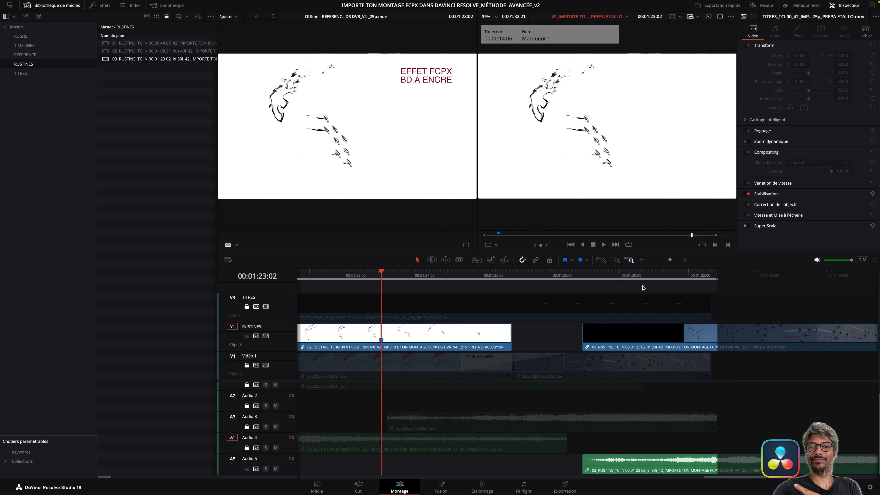
Step: Scrub through the black opening of the 03_RUSTINE clip, and switch to Final Cut Pro to examine the start of the last dissolve
left_click(562, 276)
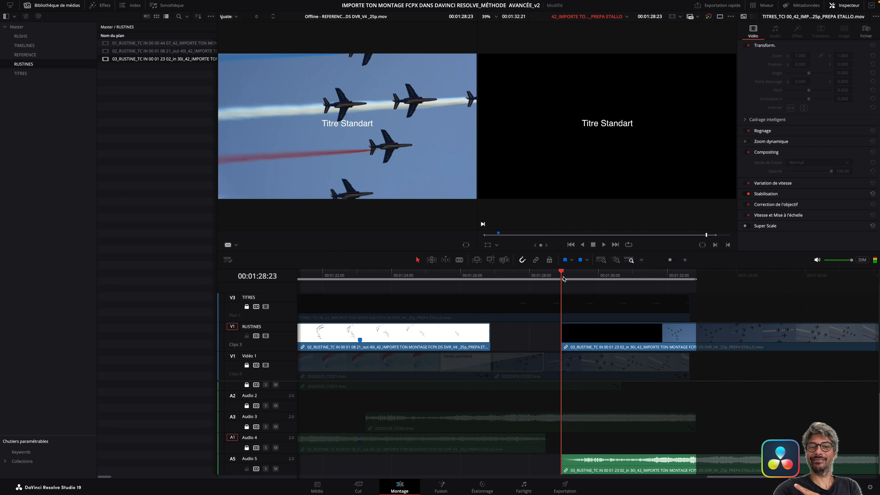
left_click(560, 335)
left_click(569, 277)
left_click_drag(570, 278, 664, 292)
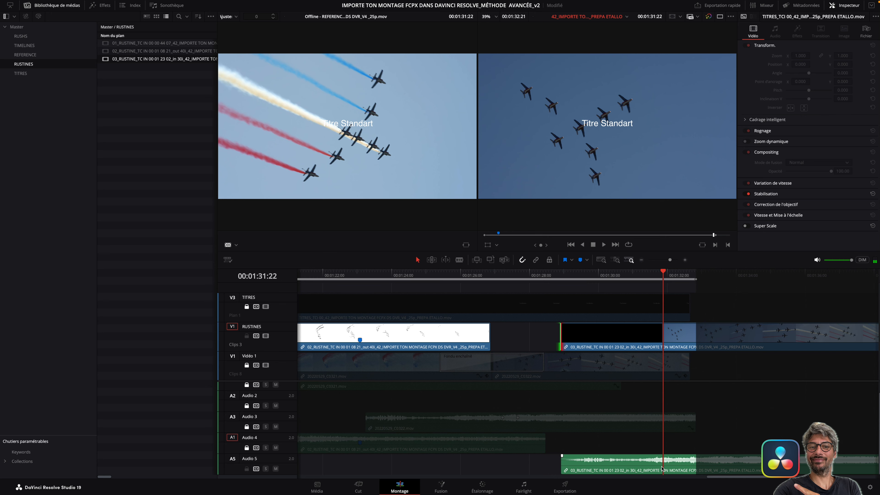
key("super+Tab")
key("super+Tab")
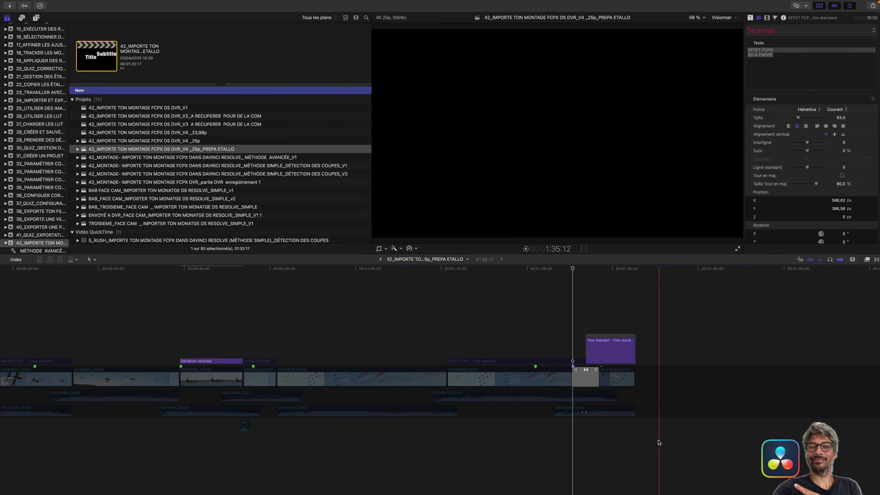
left_click_drag(573, 270, 586, 287)
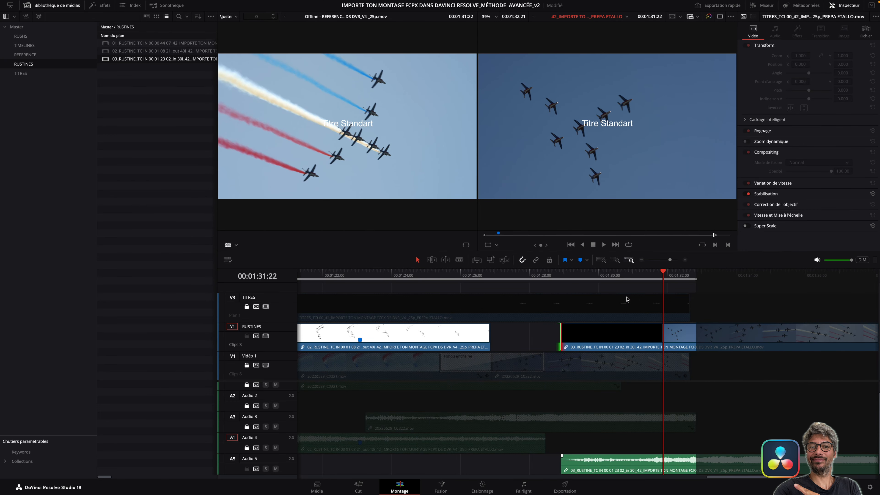
Step: In DaVinci Resolve, trim the start of the 03_RUSTINE clip's video to 00:01:31:14 to remove most of its black opening
left_click(662, 277)
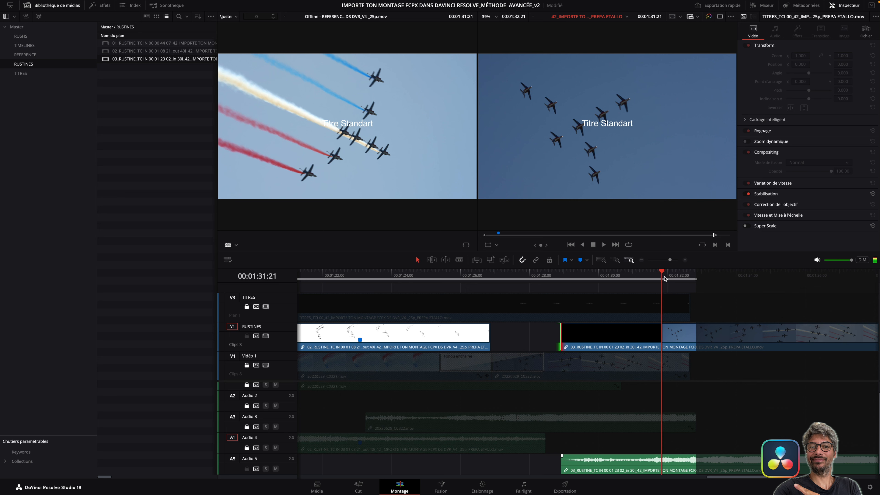
key("Left")
key("Left")
key("Left")
key("Left")
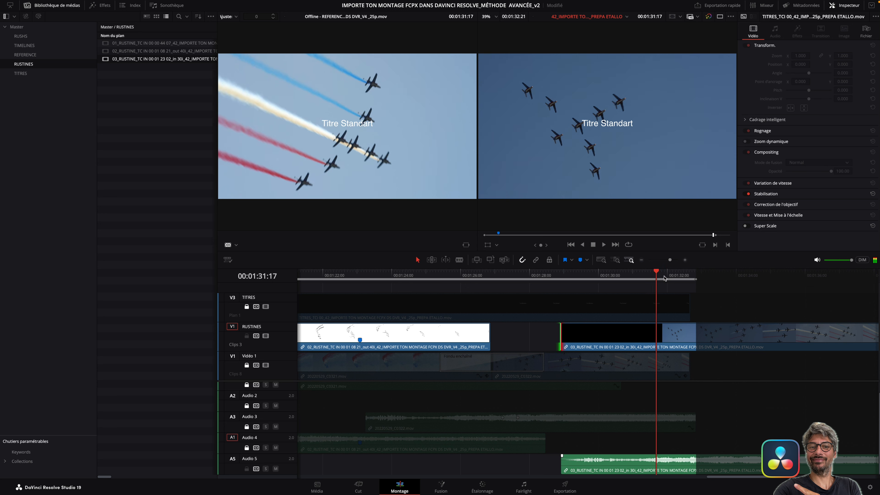
key("Left")
key("Left")
key("Left")
key("Left")
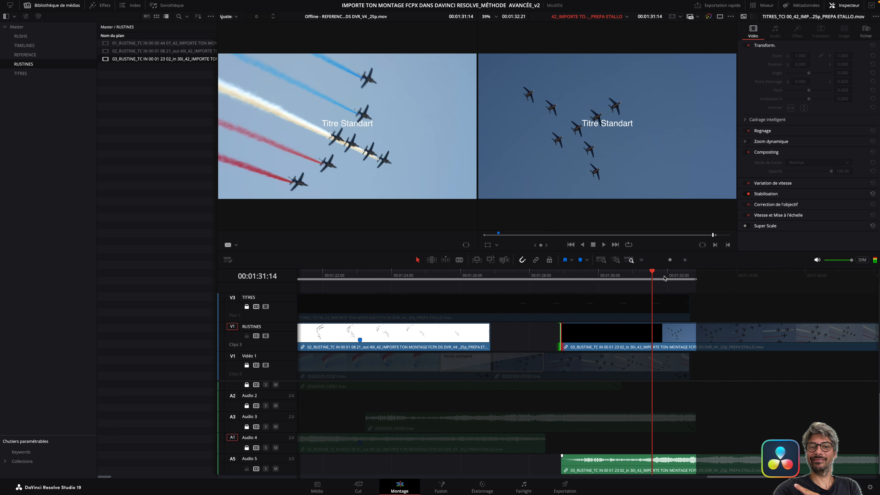
key("Right")
left_click_drag(561, 340, 652, 342)
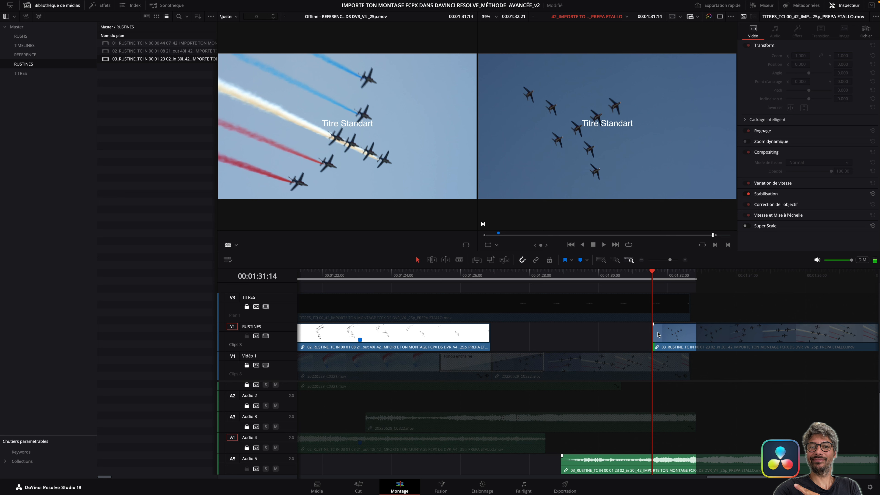
Step: Trim a further 30 frames off the start of the 03_RUSTINE clip's video
left_click(653, 337)
key("ctrl+s")
type("+30")
key("Return")
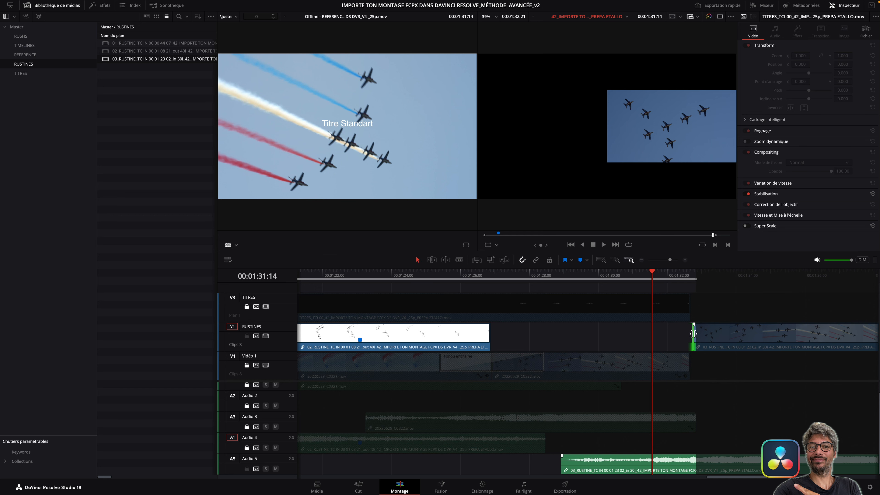
Step: Move the 03_RUSTINE video and audio together so the video starts at 00:01:26:23, and extend the 02_RUSTINE video's end by one frame to meet it
left_click(715, 336)
left_click(727, 470)
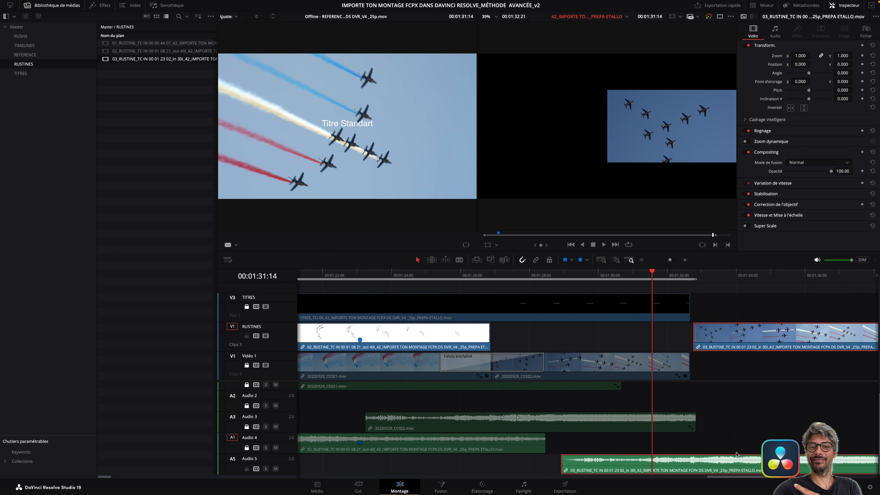
left_click(535, 259)
left_click_drag(718, 342, 524, 345)
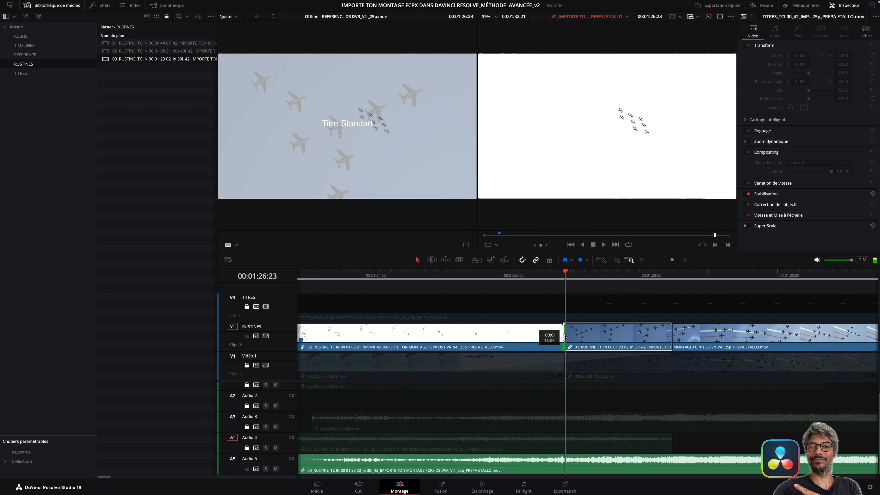
left_click_drag(563, 337, 563, 337)
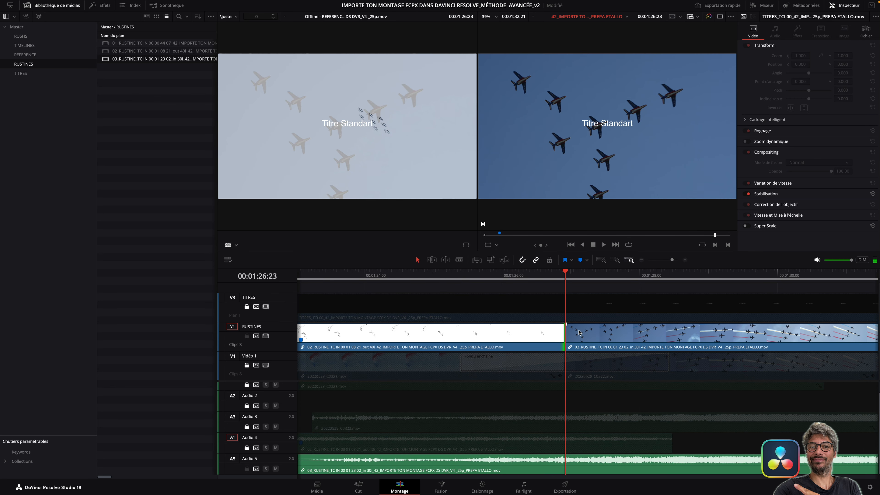
Step: Play the end of the 03_RUSTINE clip to compare it with the offline reference
scroll(579, 333, "right", 7)
left_click(699, 275)
key("space")
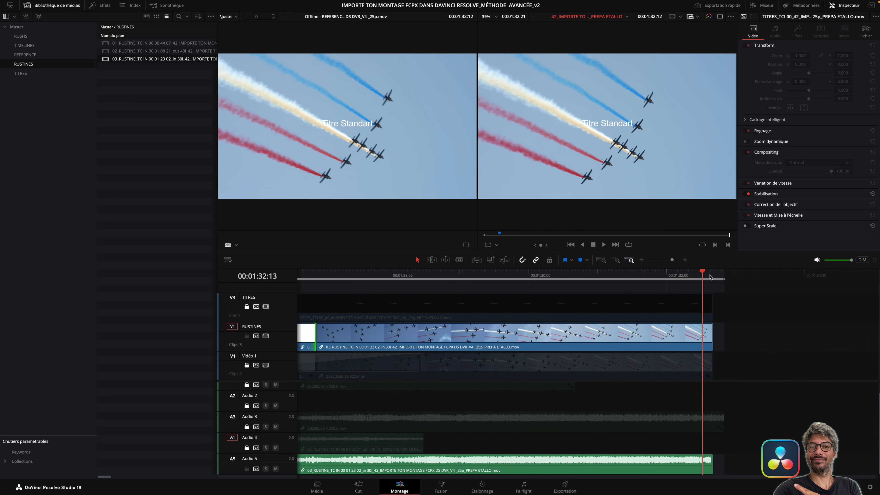
Step: Check the viewers at 00:01:32:17, just past the end of the 03_RUSTINE clip, and select that clip
left_click(714, 277)
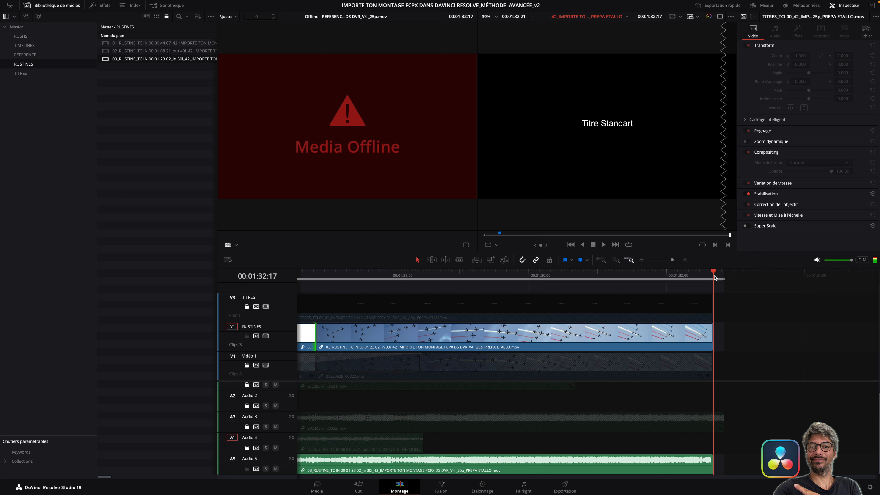
left_click_drag(714, 278, 320, 305)
left_click_drag(308, 304, 315, 306)
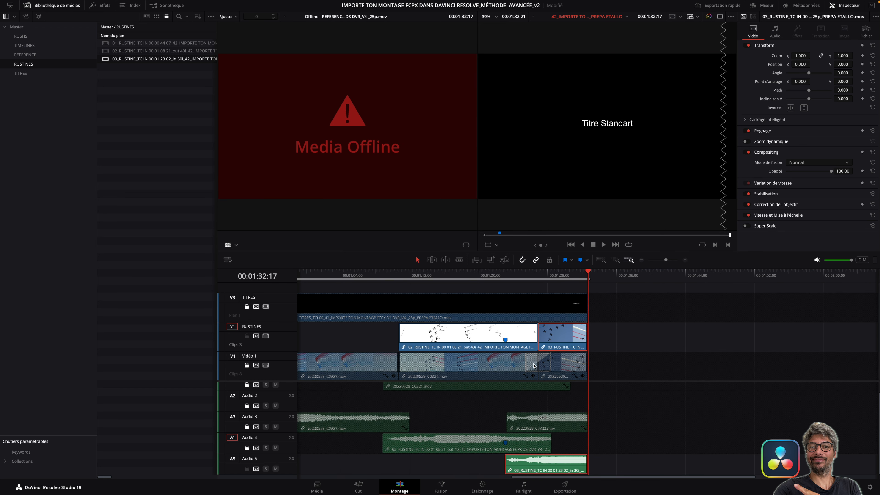
Step: Examine the cross dissolve between the last two main clips from 00:01:25:10 to 00:01:28:11 in both the Resolve and Final Cut Pro timelines
left_click(534, 365)
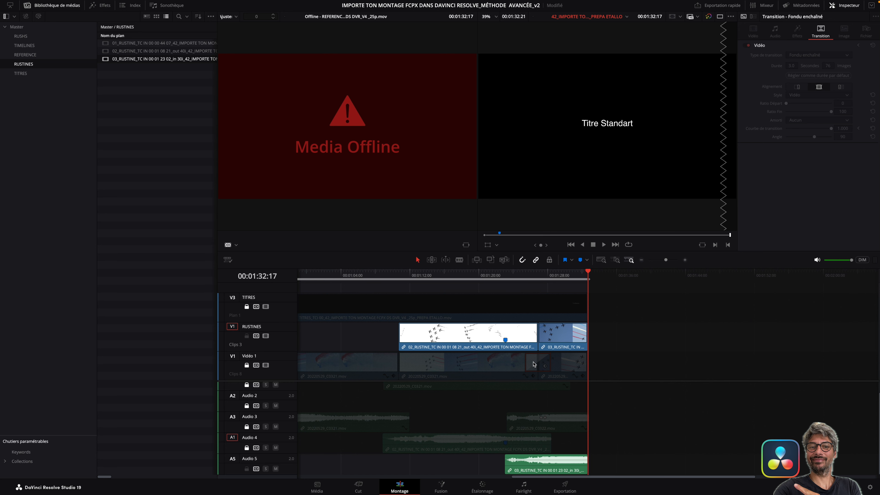
left_click(538, 277)
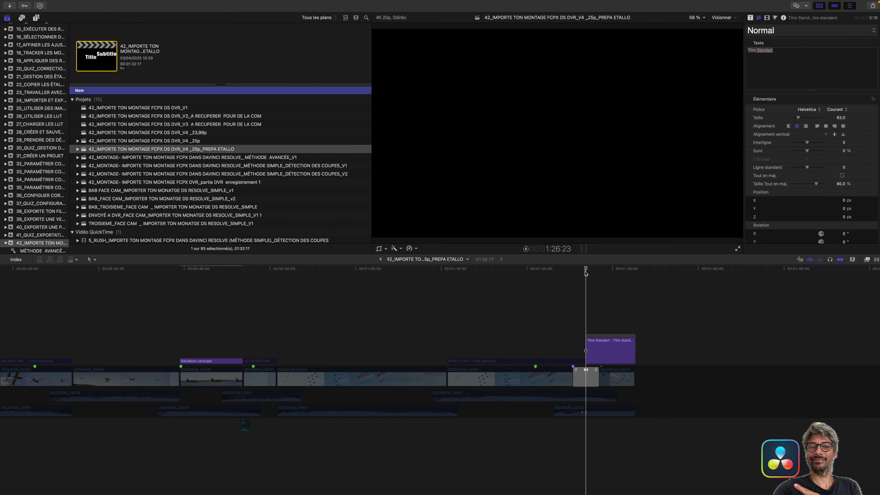
left_click_drag(585, 271, 572, 274)
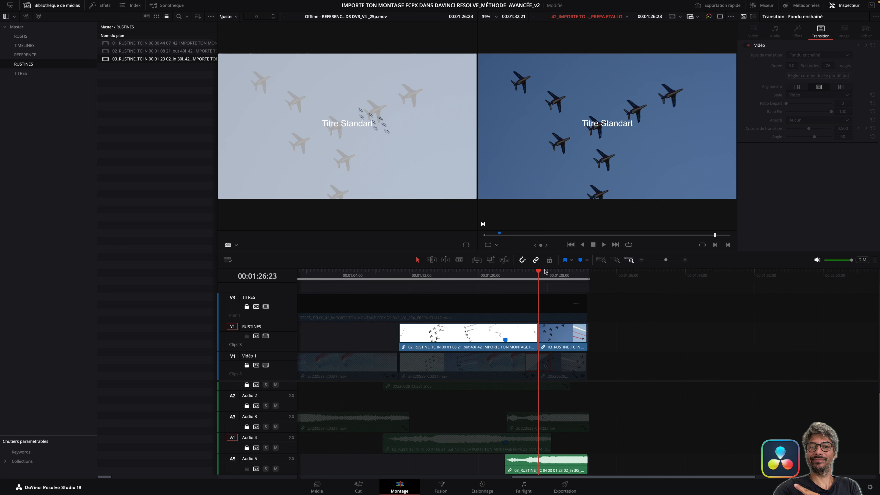
left_click_drag(545, 271, 526, 279)
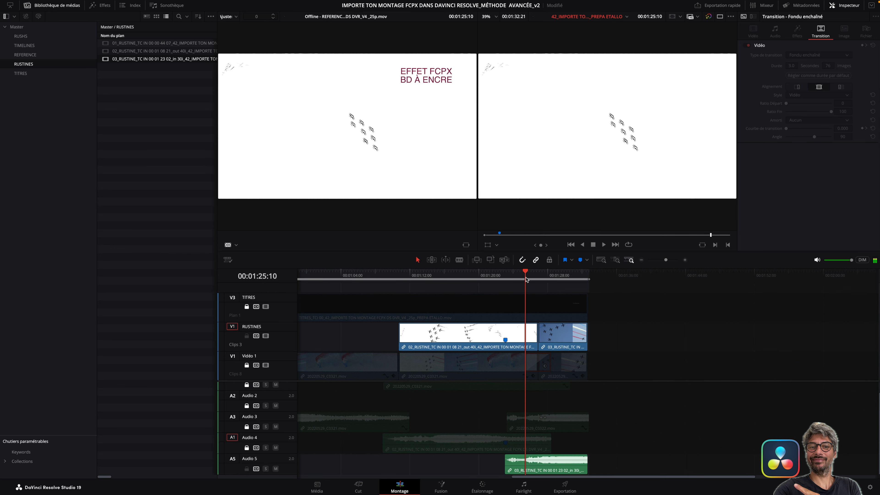
left_click_drag(525, 274, 552, 275)
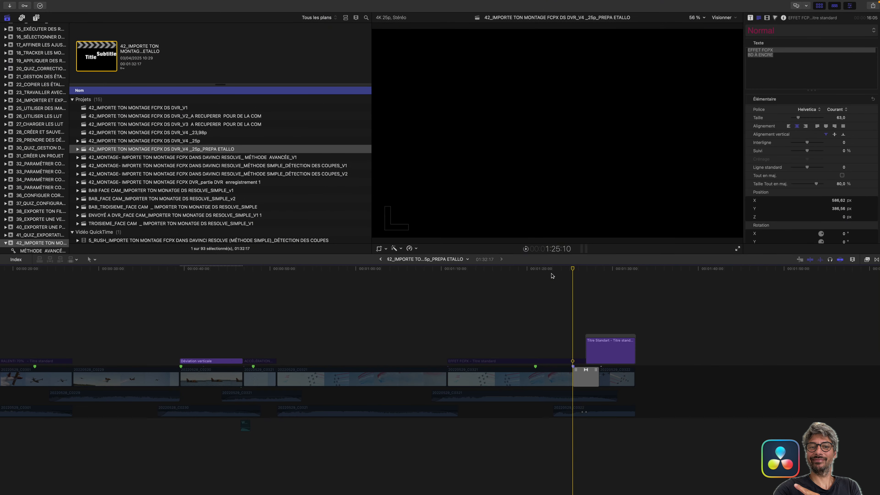
left_click_drag(554, 276, 597, 276)
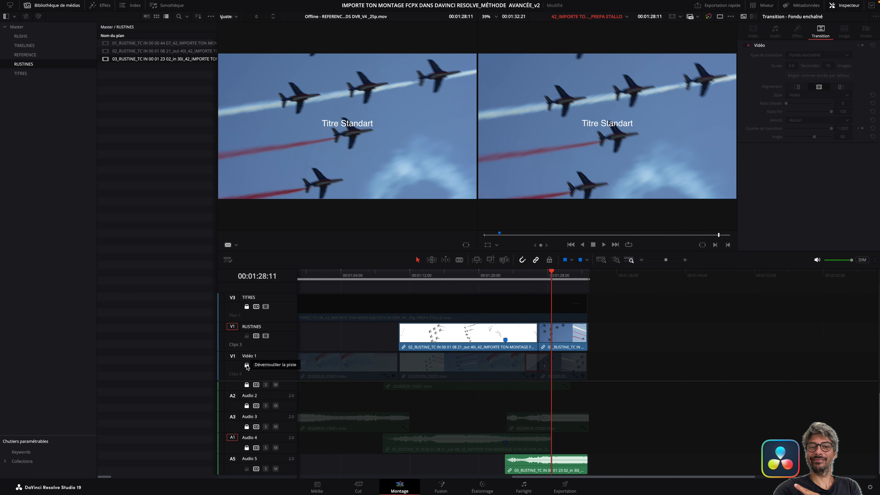
Step: Unlock the Vidéo 1 track and copy its last cross dissolve onto the cut between the 02_RUSTINE and 03_RUSTINE clips
left_click(247, 365)
left_click(533, 364)
left_click(532, 365)
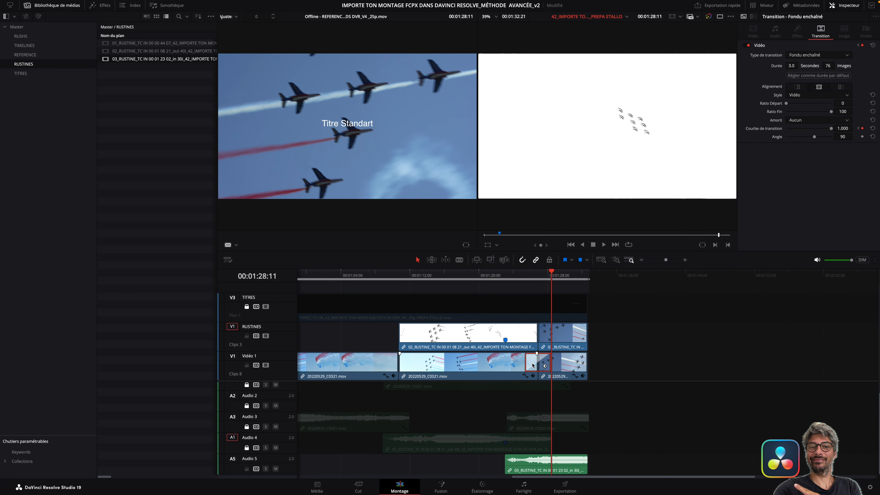
left_click(537, 335)
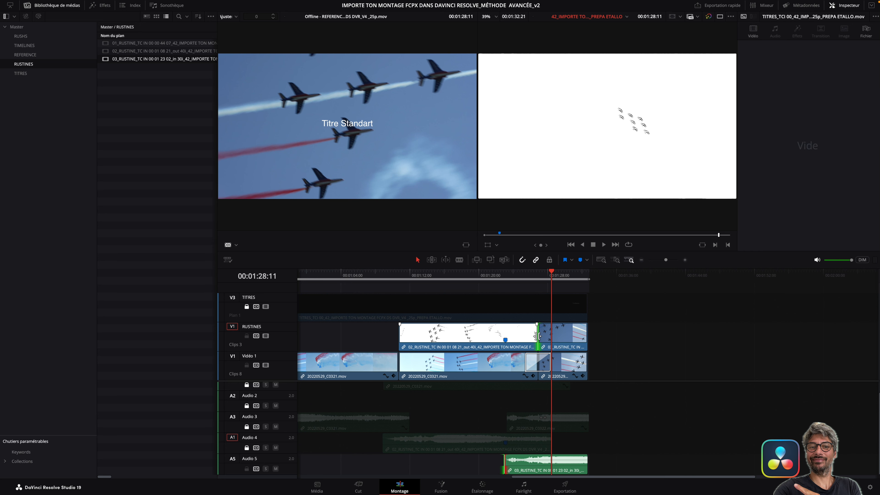
mouse_move(553, 276)
left_mouse_down()
mouse_move(525, 279)
mouse_move(551, 283)
left_mouse_up()
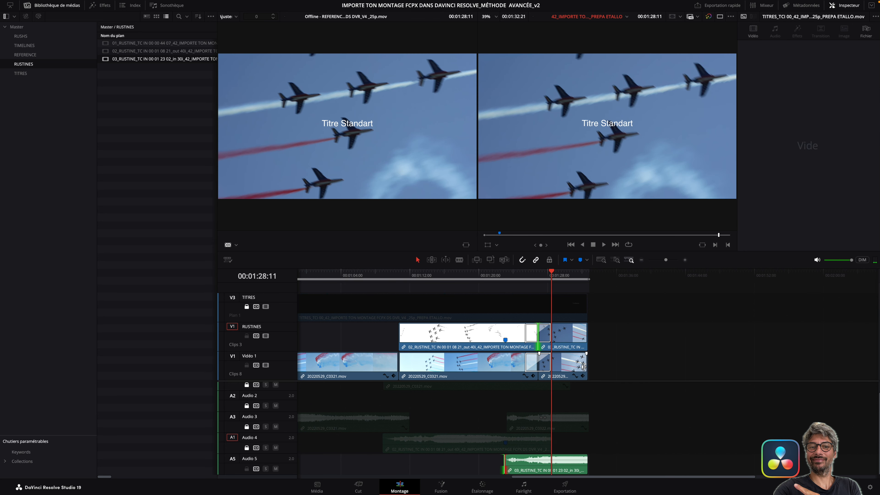
Step: Disable the three Vidéo 1 clips lying beneath the 01, 02 and 03_RUSTINE patches
left_click(579, 368)
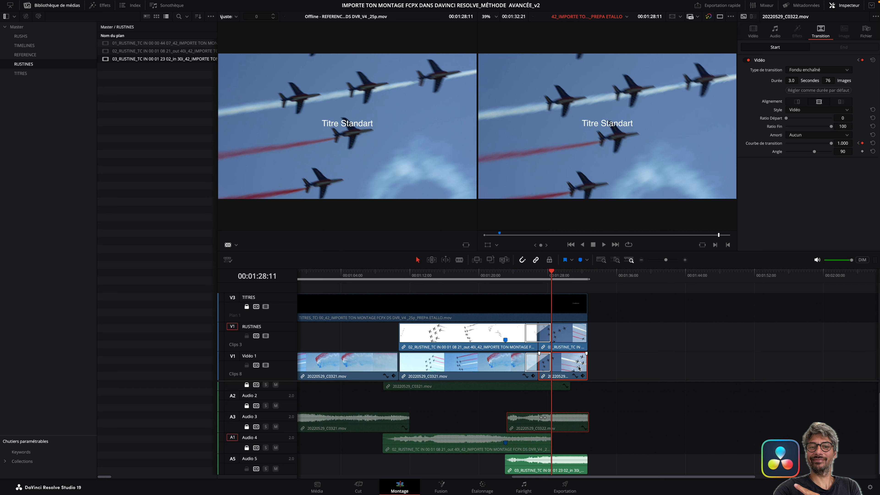
left_click(525, 368)
scroll(524, 368, "left", 10)
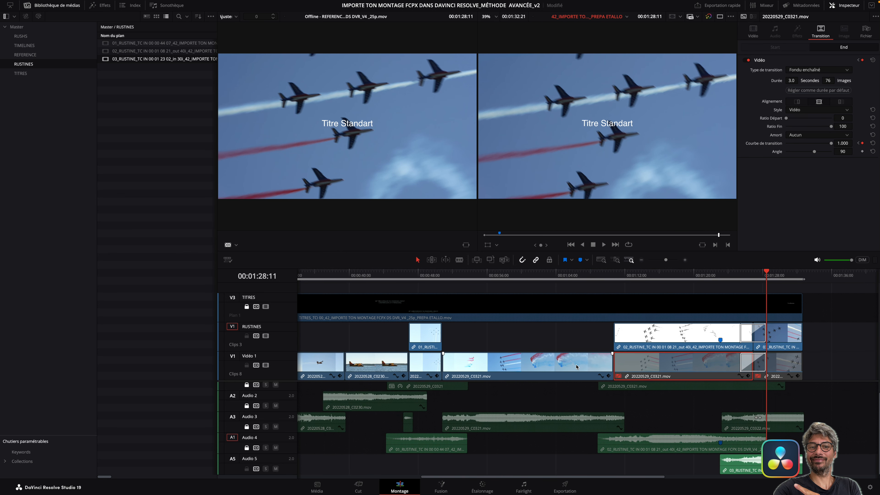
scroll(686, 378, "left", 5)
left_click(513, 368)
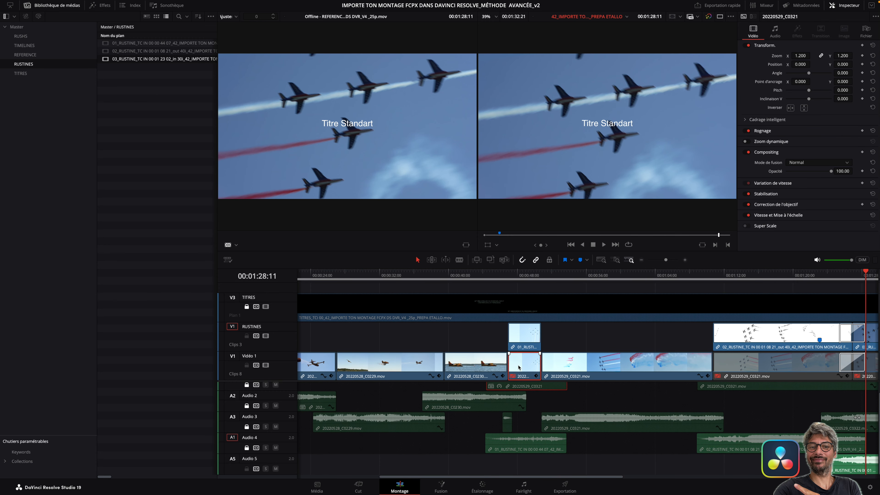
key("d")
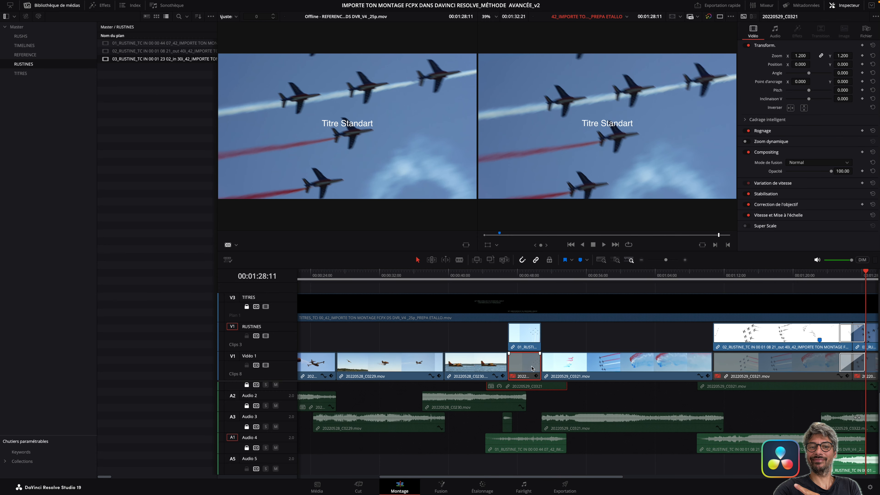
Step: Lock the Vidéo 1 track and rename Audio 4 "rustines 1 et 2" and Audio 5 "rustinen 3"
left_click(246, 365)
key("shift+z")
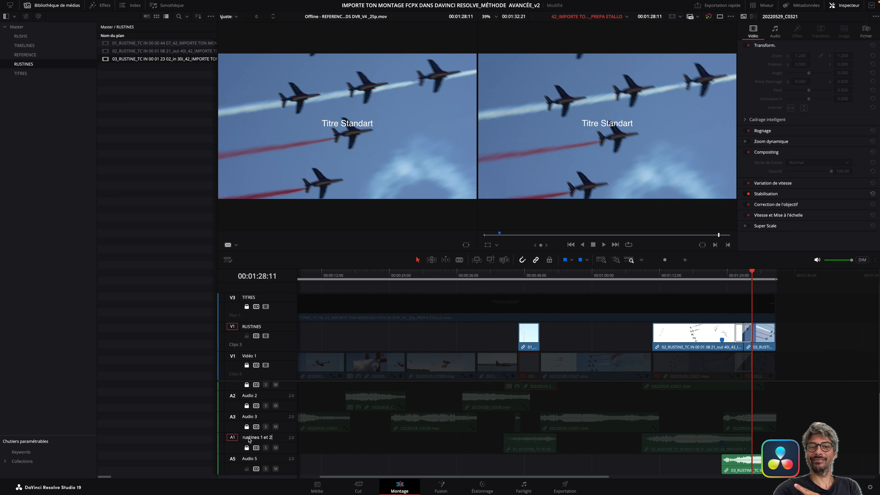
left_click(252, 462)
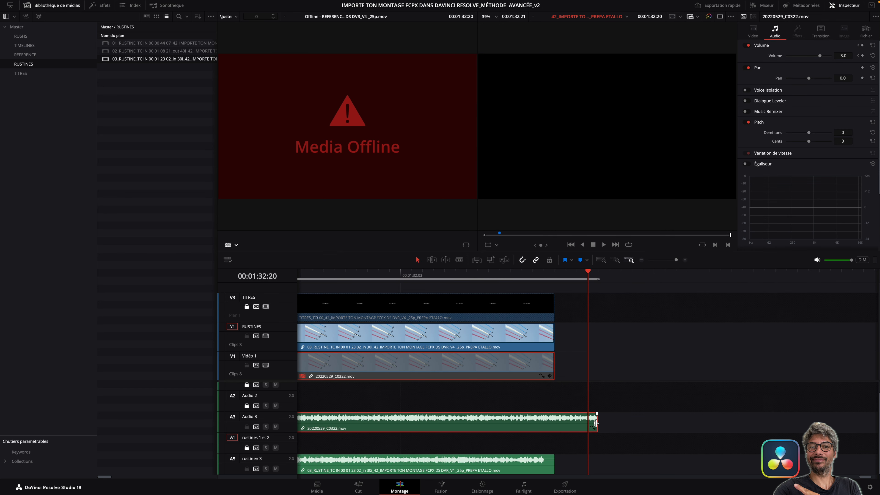
Step: Trim five frames off the end of the final 20220529_C0322 clip's linked video and audio
left_click_drag(595, 422, 537, 422)
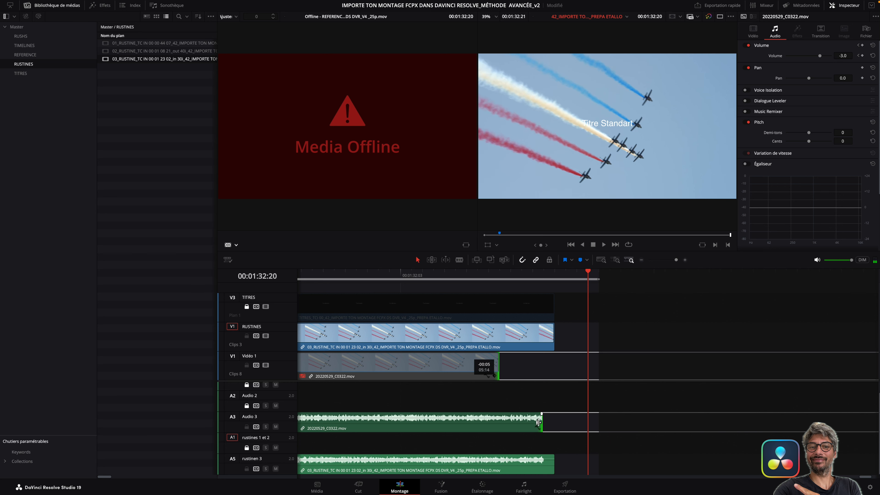
left_click_drag(538, 421, 538, 421)
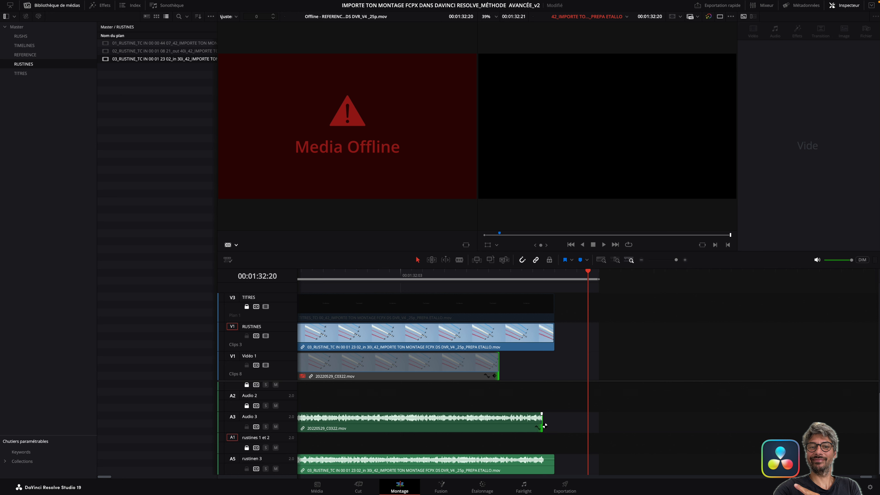
left_click_drag(587, 275, 557, 280)
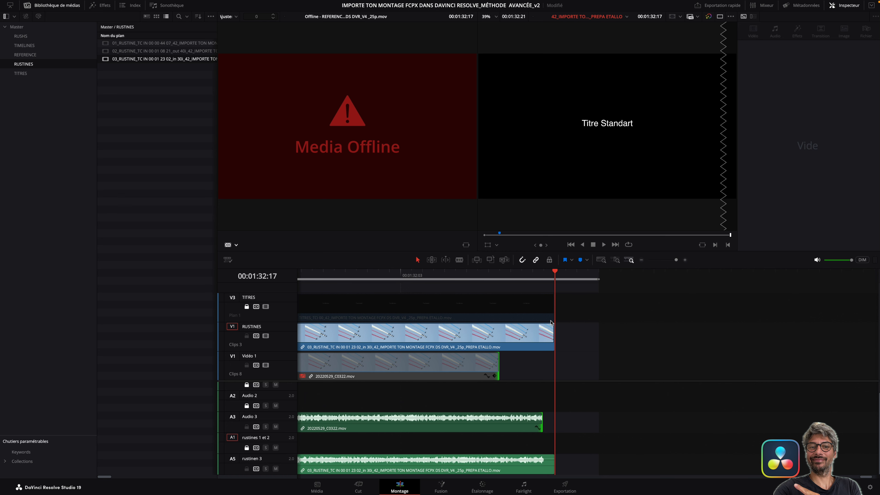
key("shift+z")
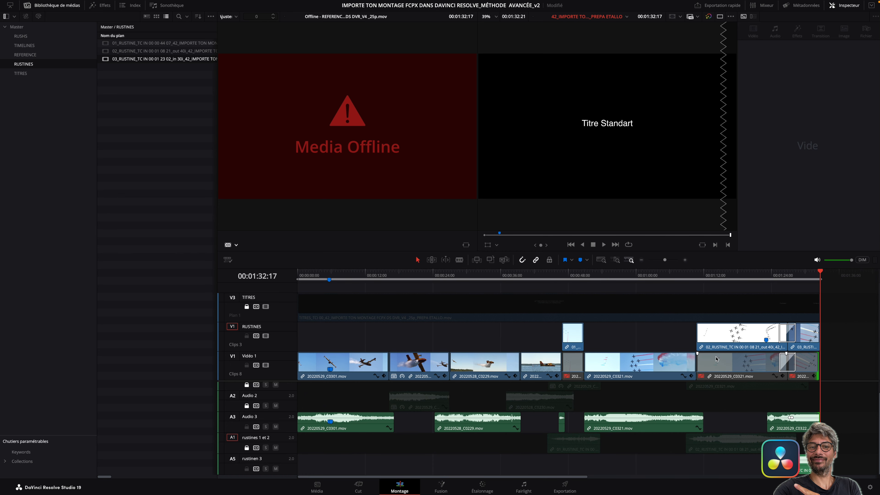
Step: Disable the Audio 3 sound linked to the final 20220529_C0322 clip, and select the 20220529_C0321 clip beneath 02_RUSTINE
left_click(803, 369)
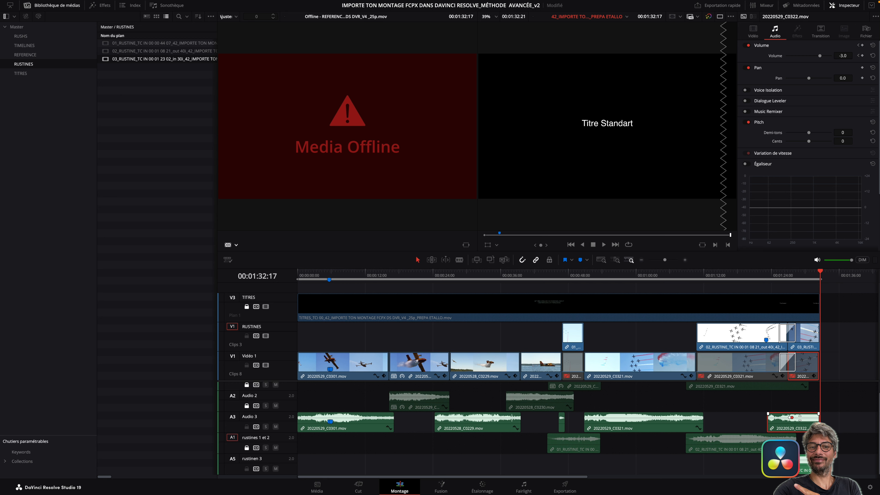
key("d")
left_click(734, 369)
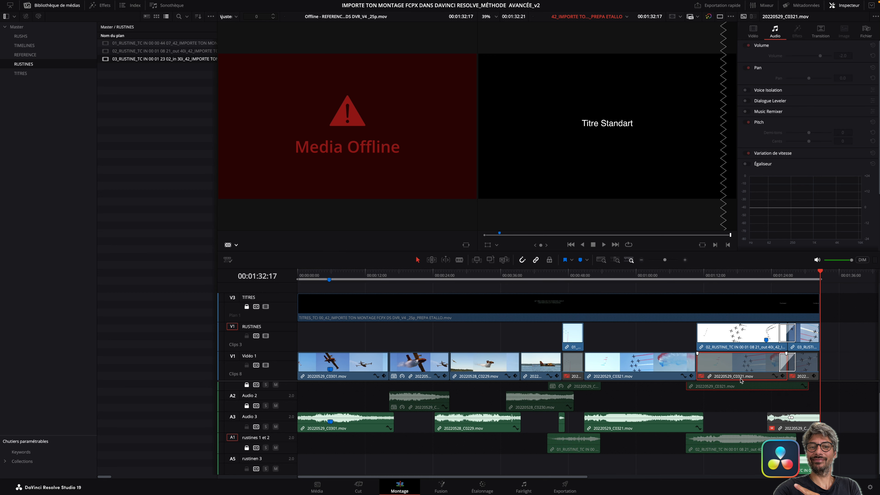